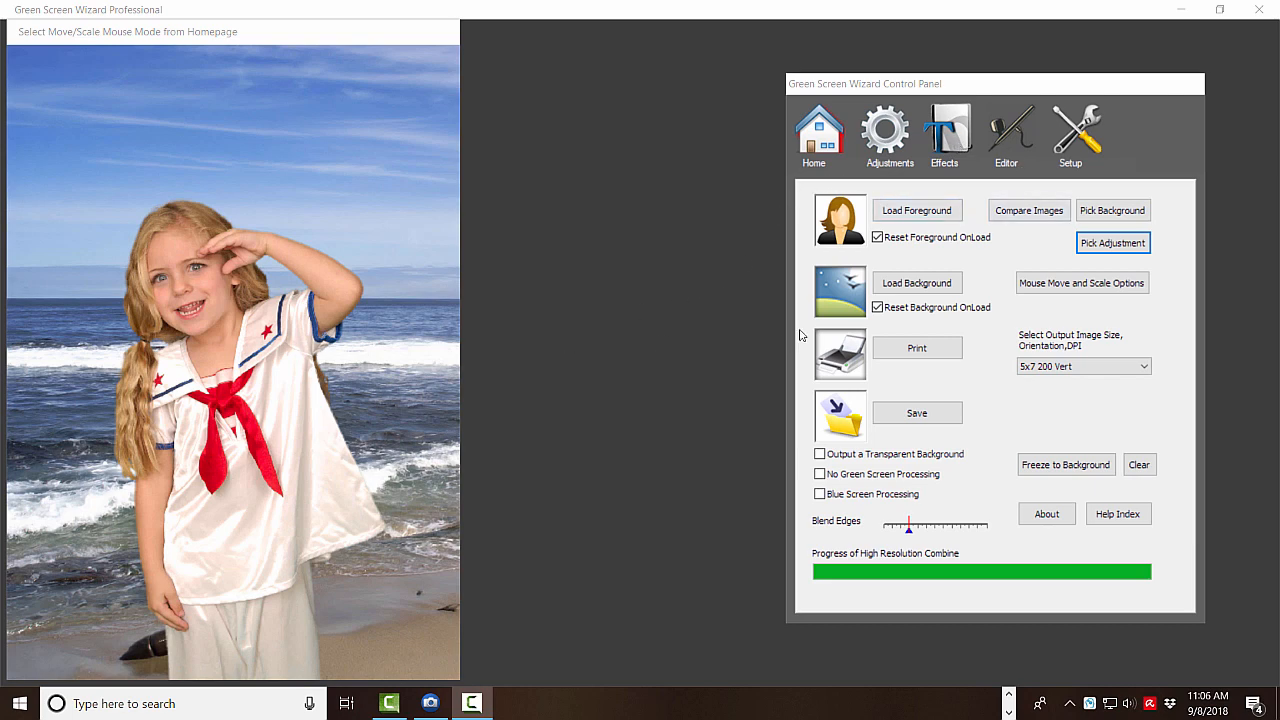
Pick the mottled gray backdrop as the background behind the girl from the background previews.
left_click(1103, 217)
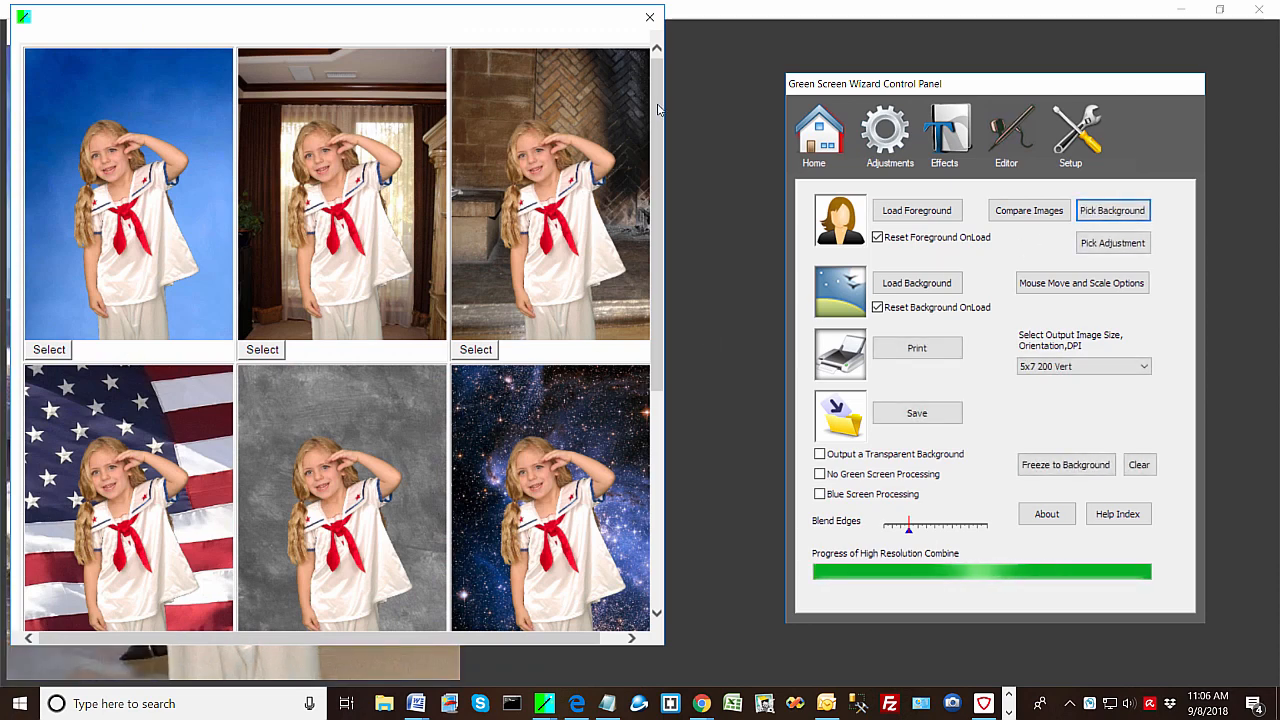
left_click_drag(658, 110, 693, 242)
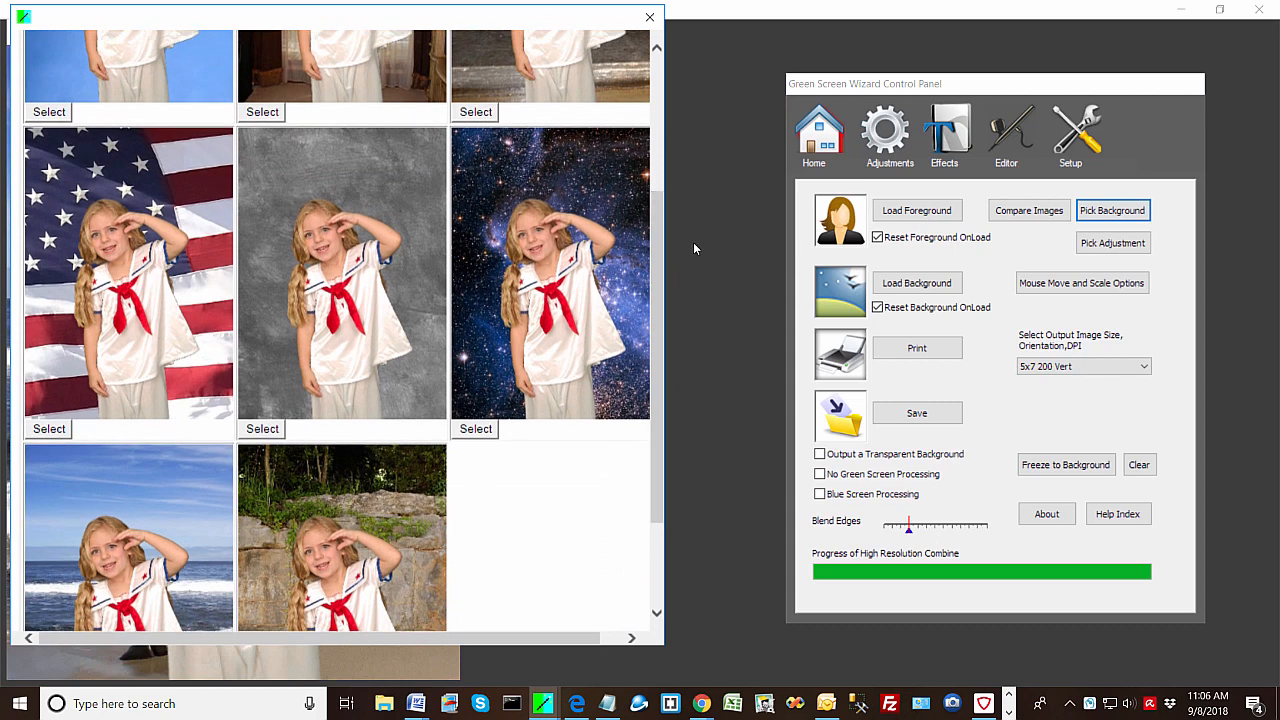
left_click(258, 430)
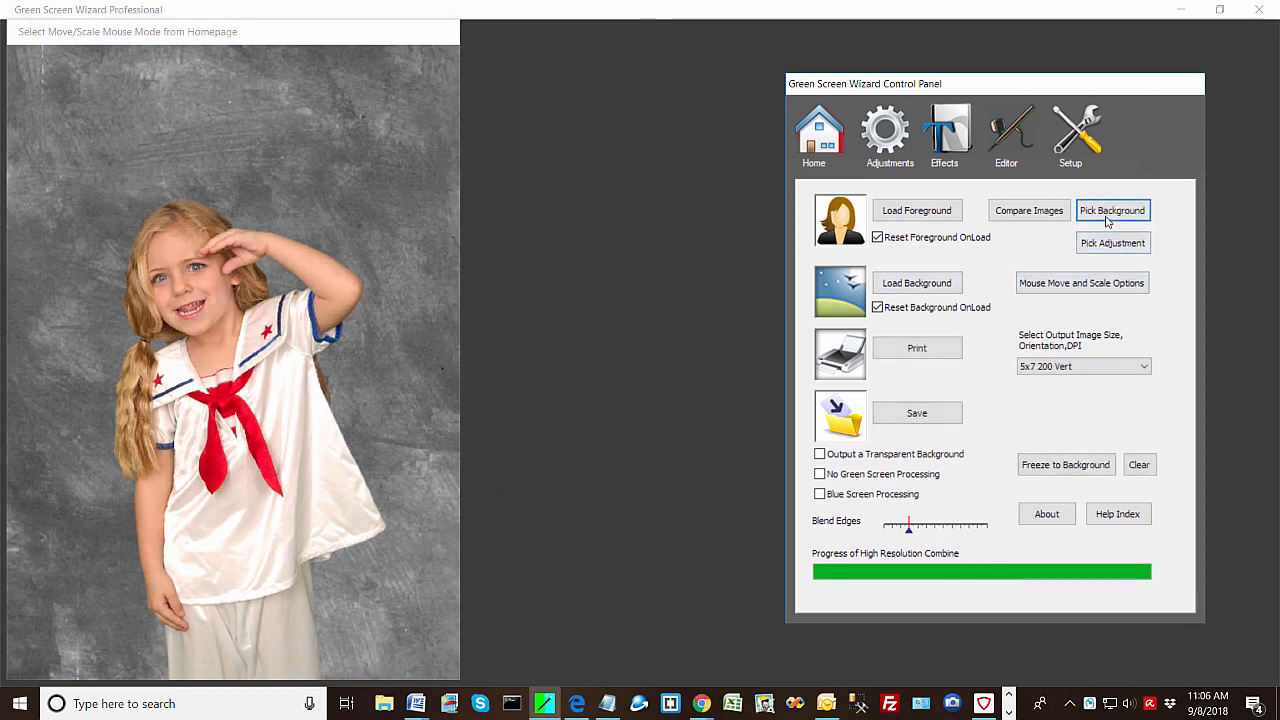
Pick the American flag as the background behind the girl from the background previews.
left_click(1108, 220)
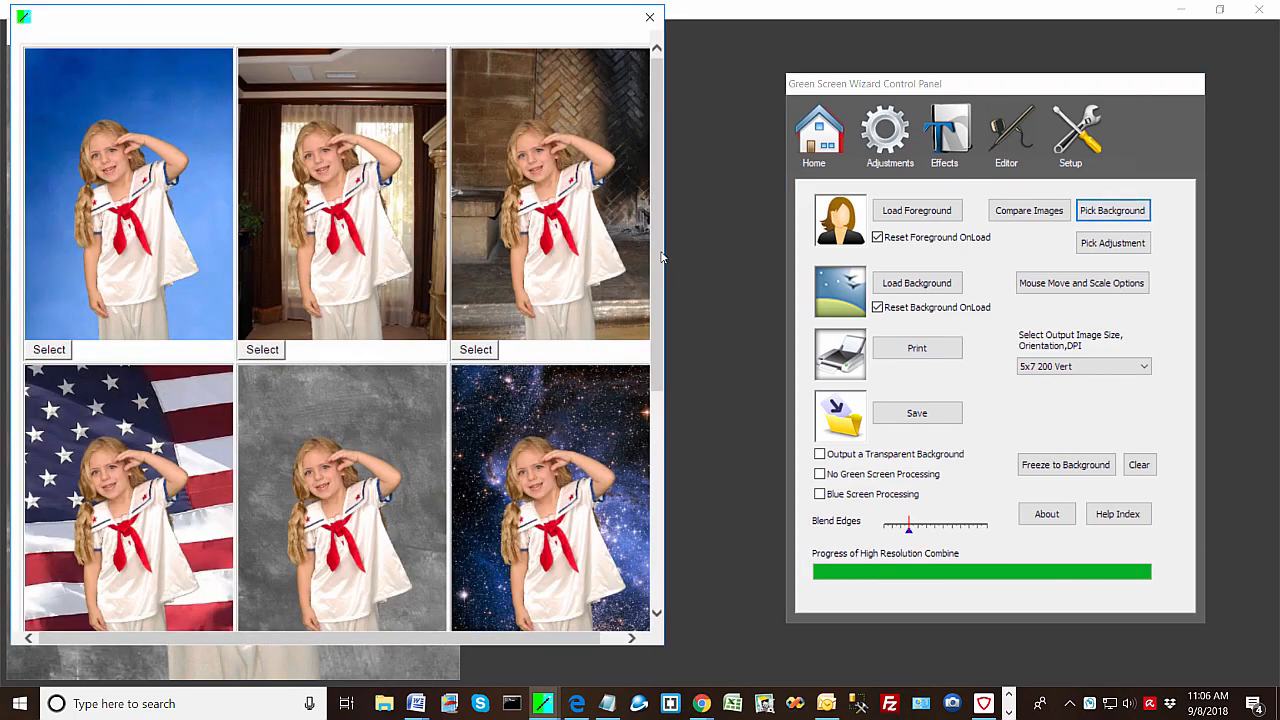
scroll(343, 430, "down", 2)
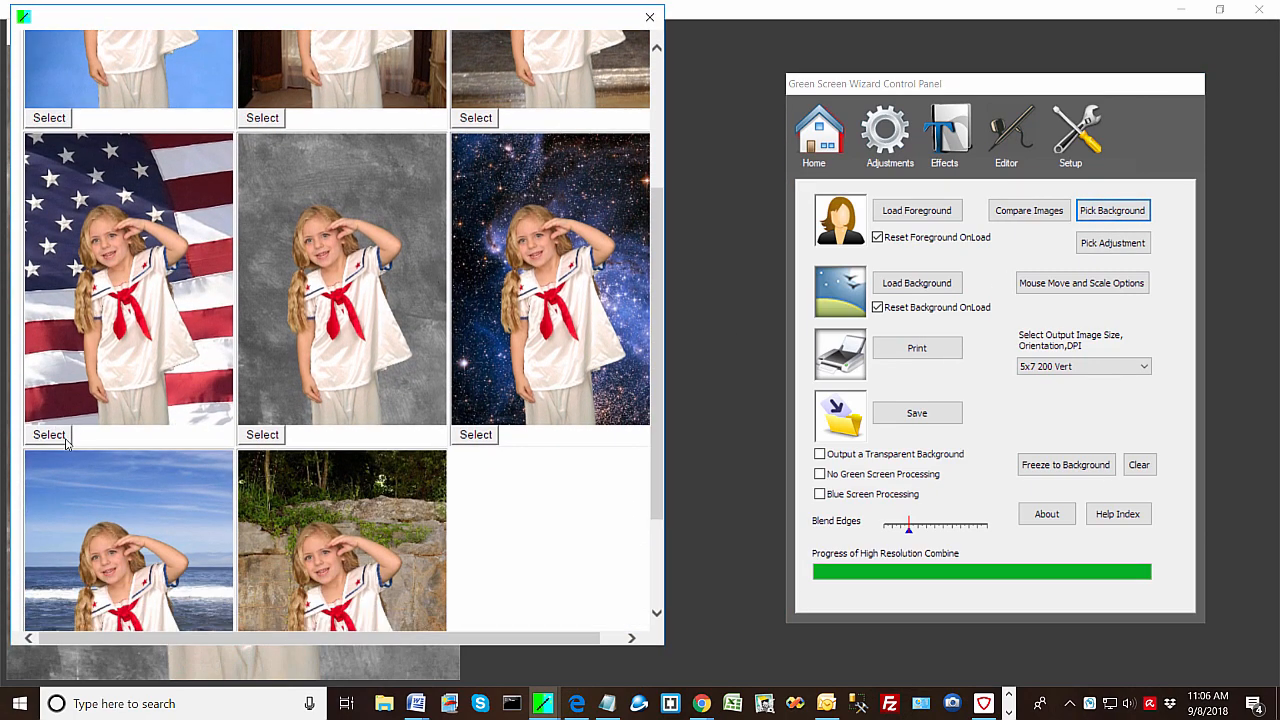
left_click(64, 438)
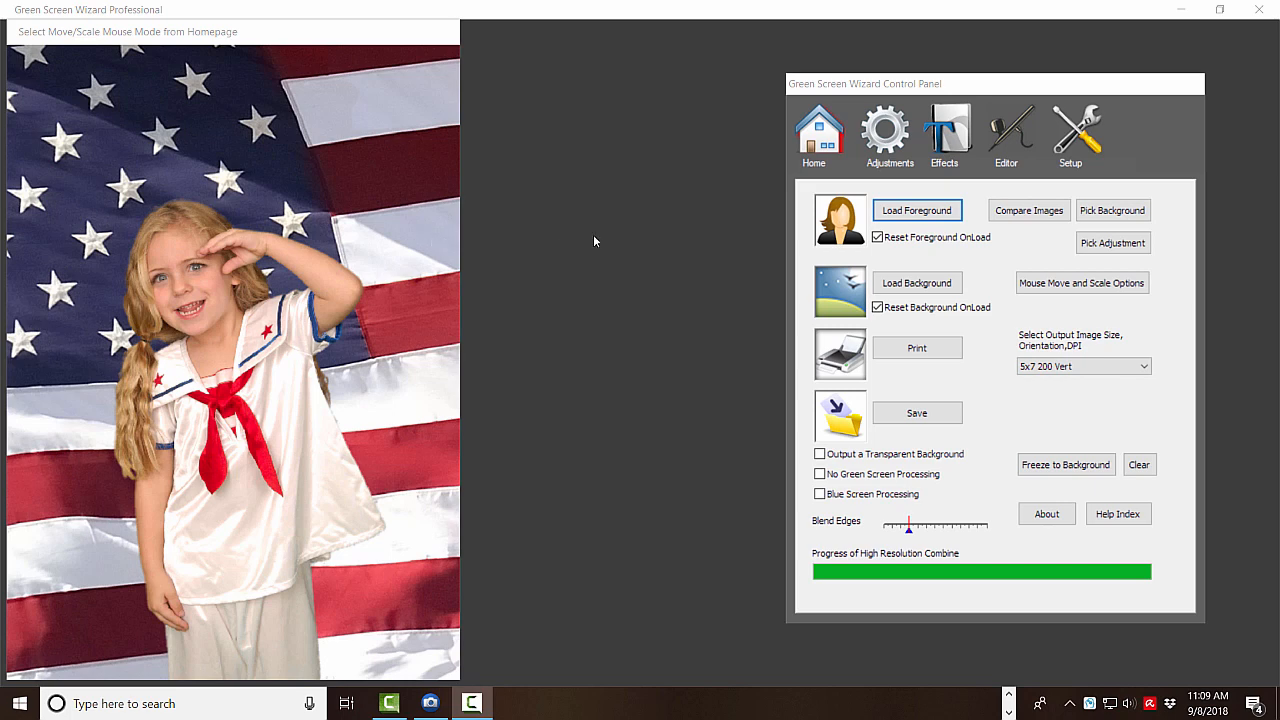
Load the green-screen photo of the woman in pirate costume from GSWDemoFiles as the foreground image.
left_click(918, 214)
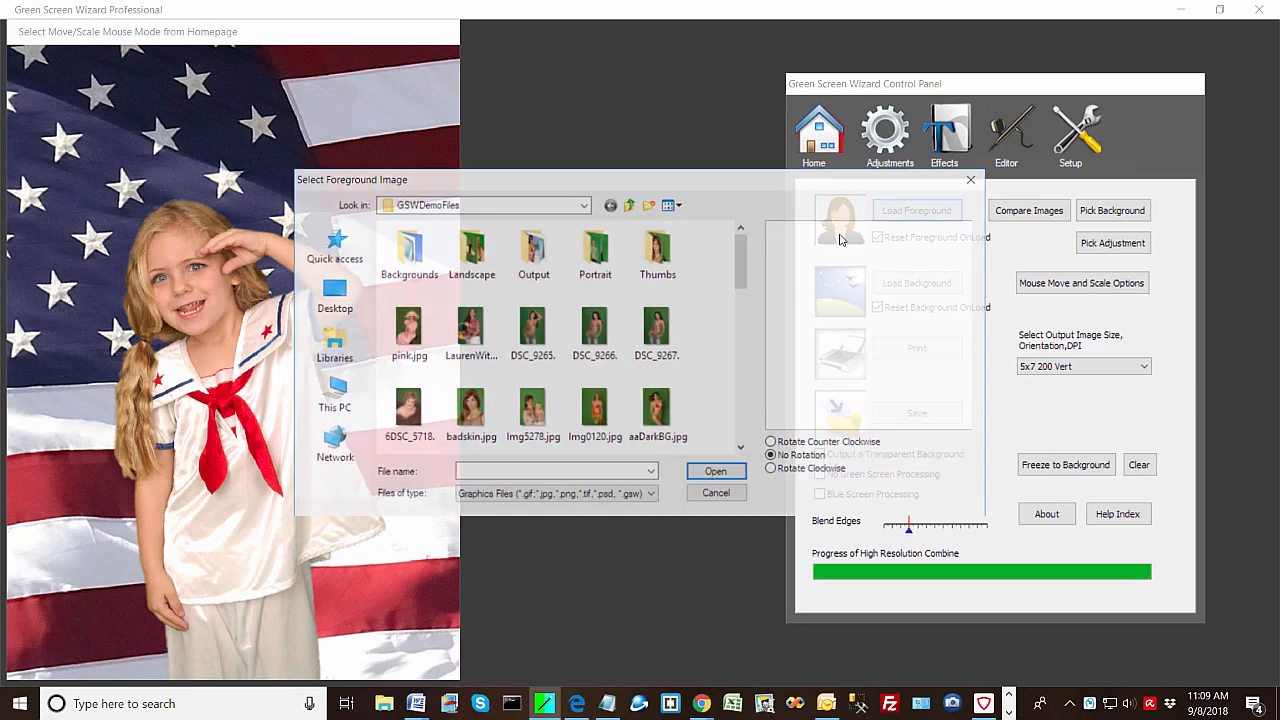
scroll(743, 268, "down", 10)
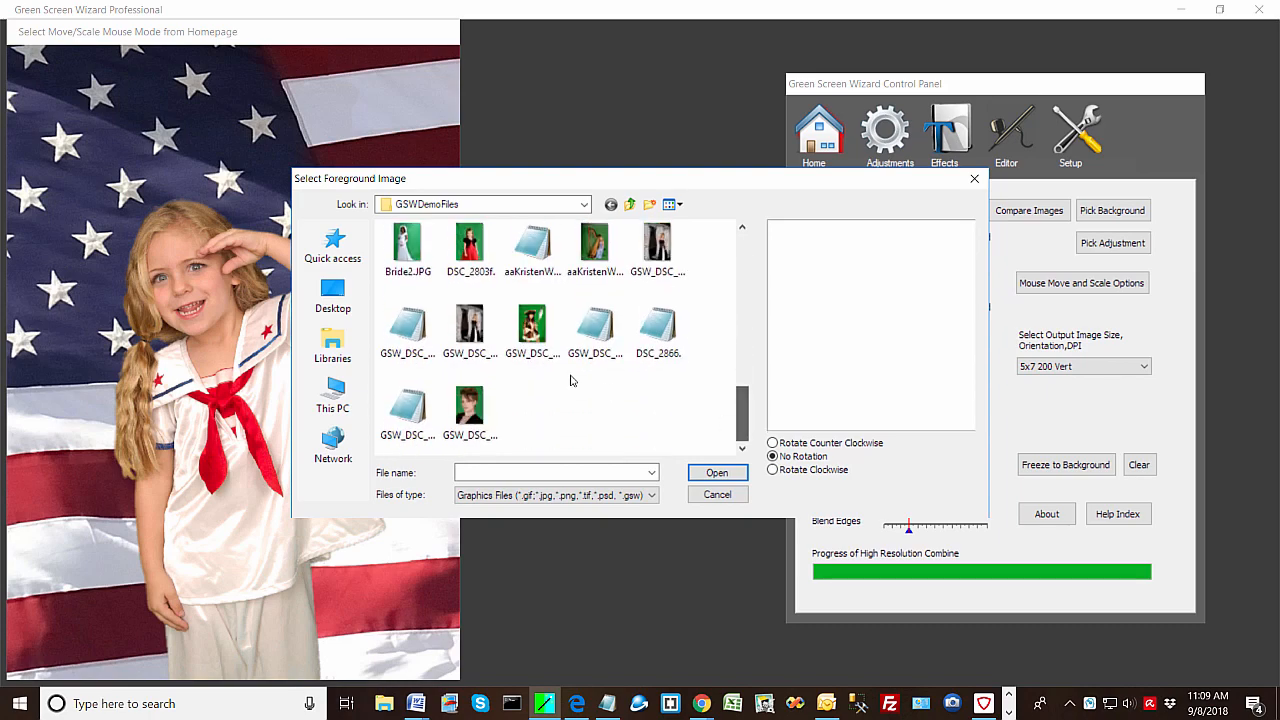
left_click(532, 328)
left_click(716, 473)
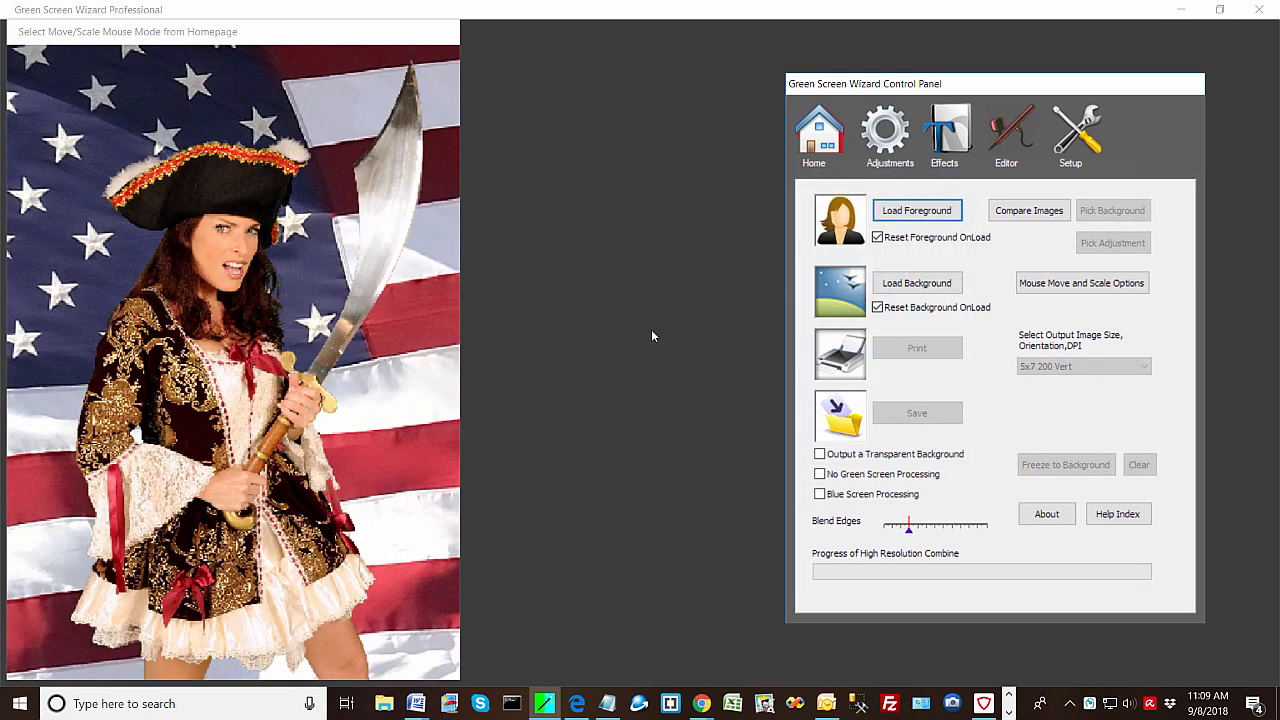
Load the OceanPalmsWide beach picture from the Backgrounds folder as the background image.
left_click(917, 283)
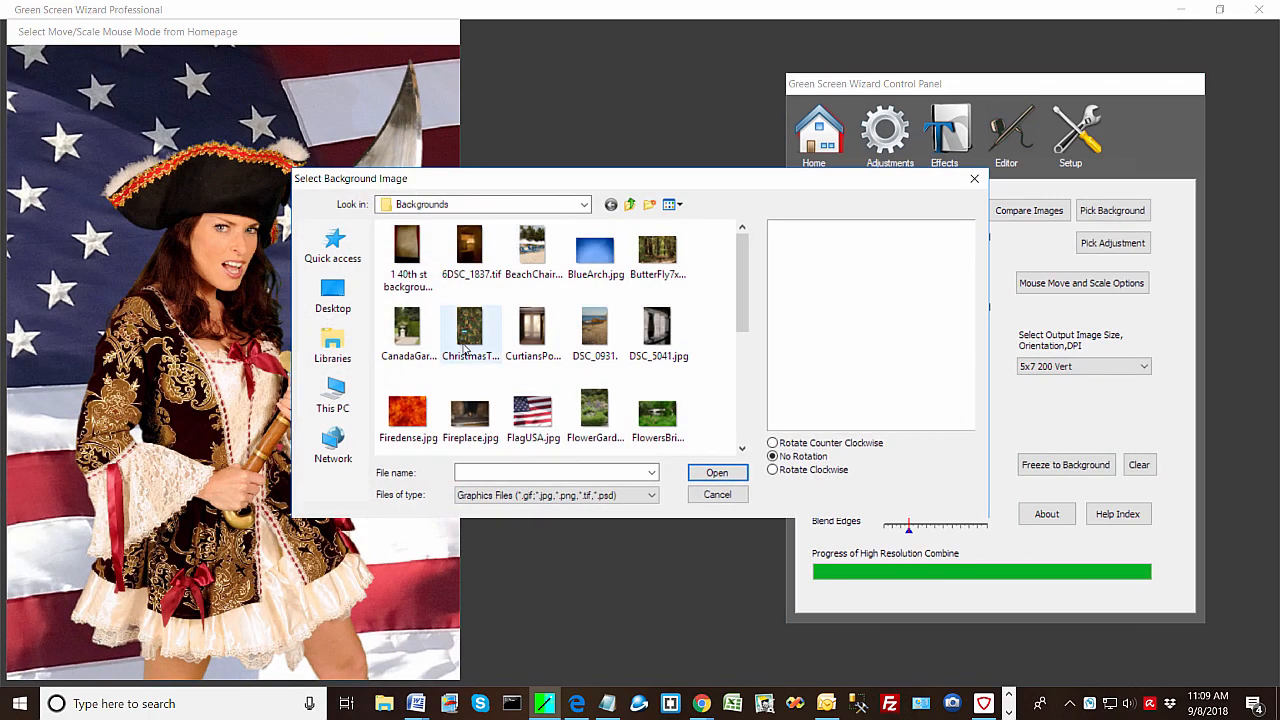
left_click_drag(741, 300, 740, 368)
left_click(407, 378)
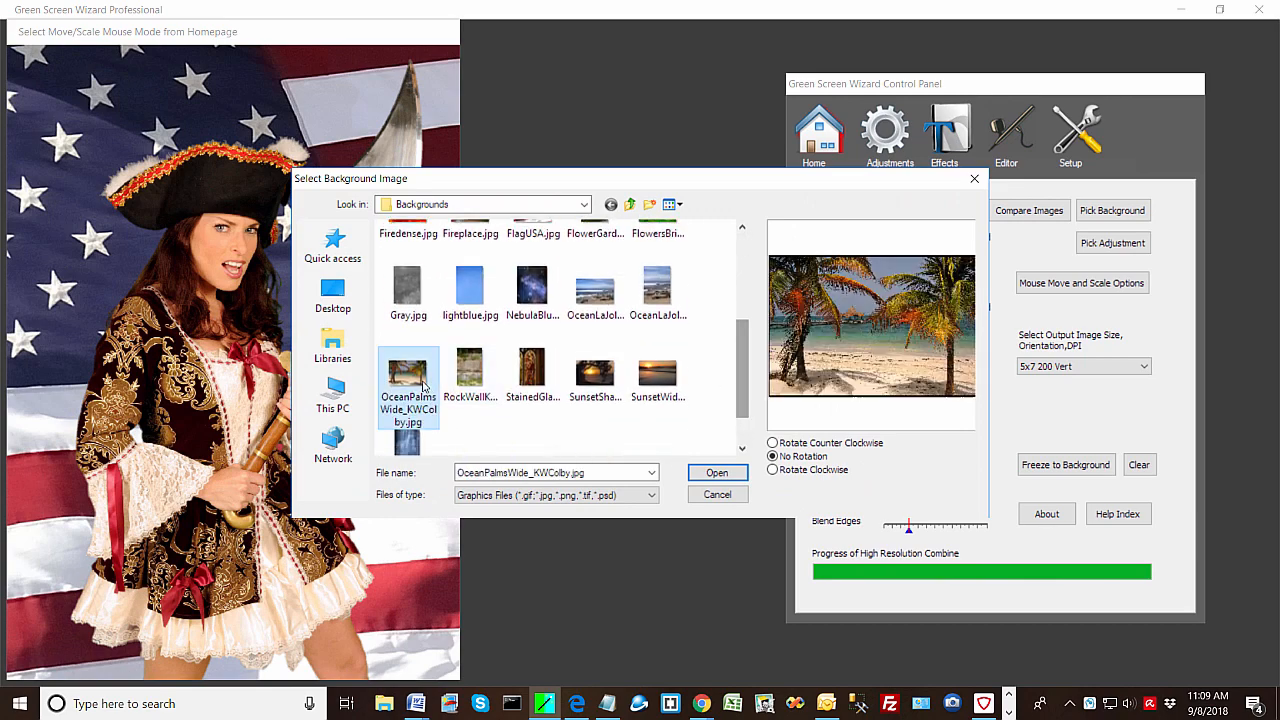
left_click(717, 472)
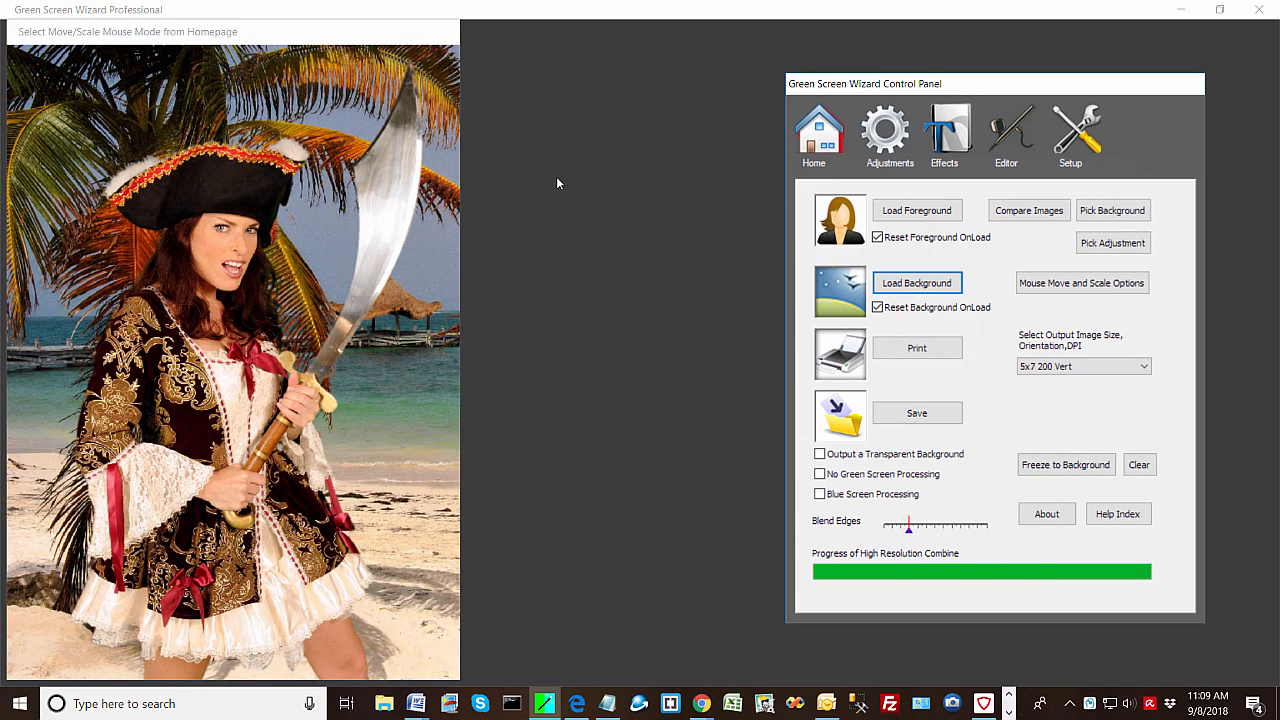
Apply the Cartoon Effect from the Sketch effects to the combined pirate picture.
left_click(955, 140)
left_click(1025, 193)
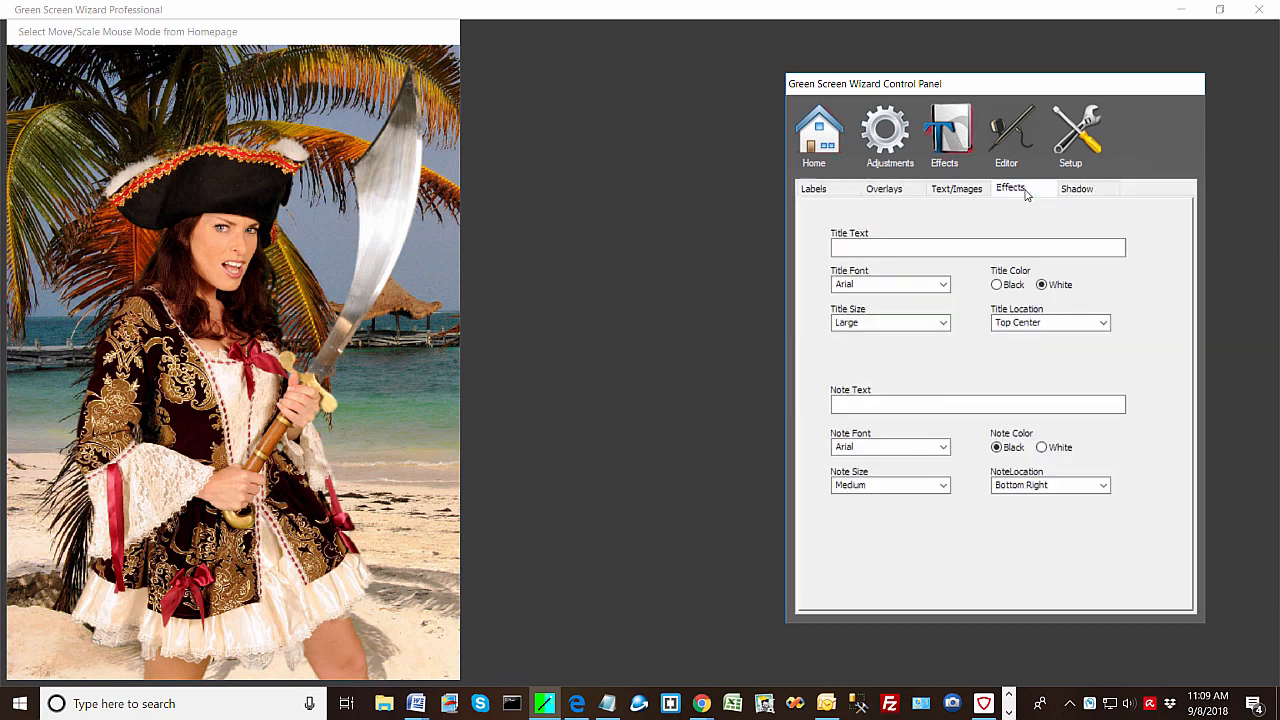
left_click(1100, 406)
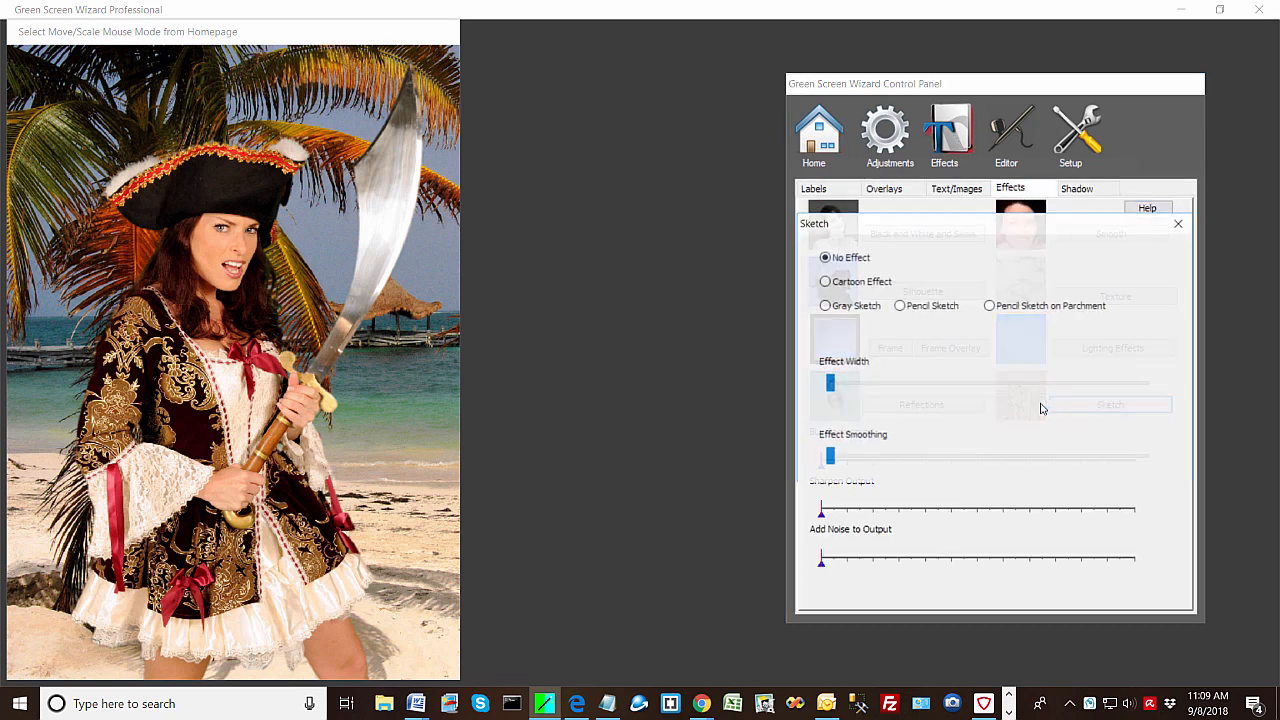
left_click(838, 284)
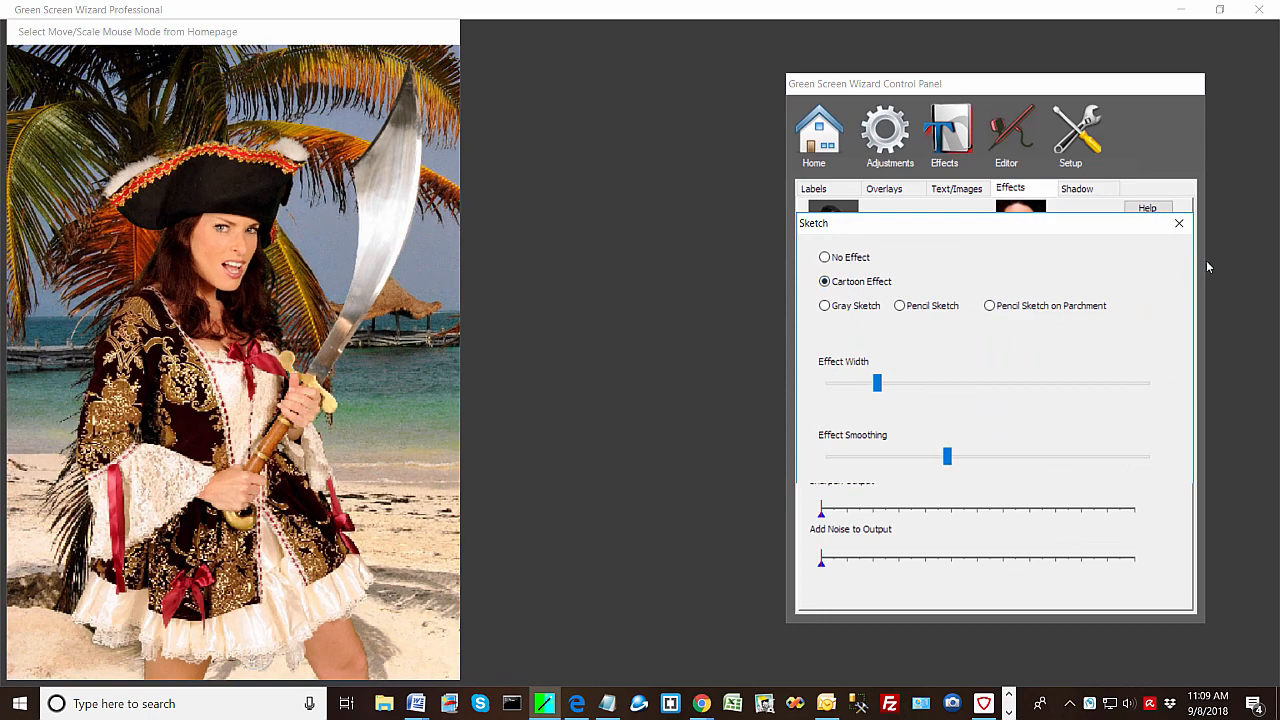
left_click(1179, 223)
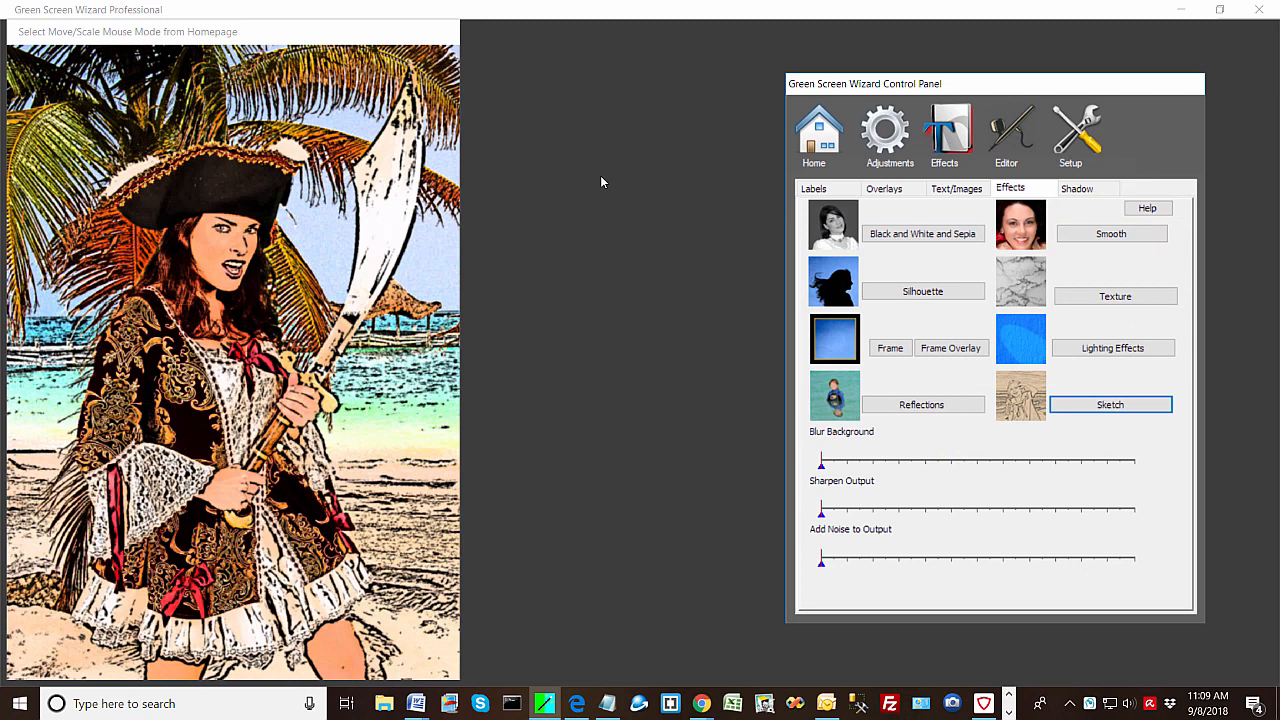
Add a new text item to the picture reading "Pirate Ball".
left_click(952, 189)
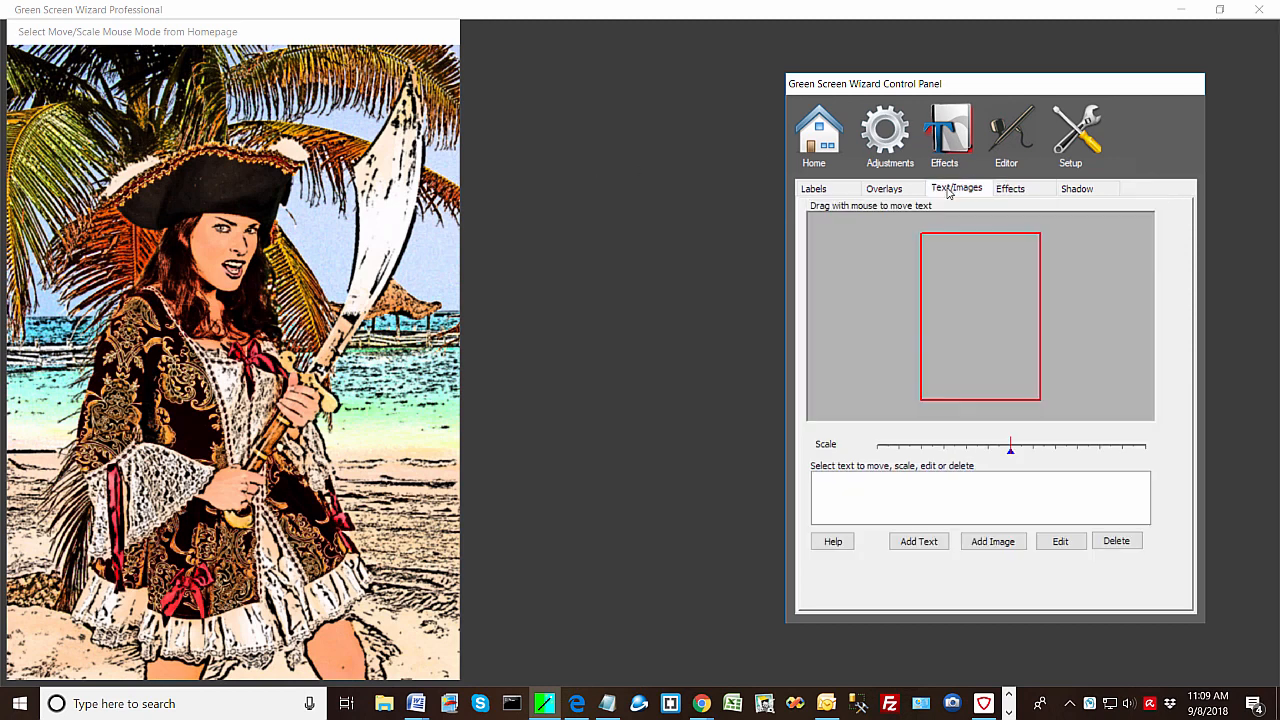
left_click(928, 548)
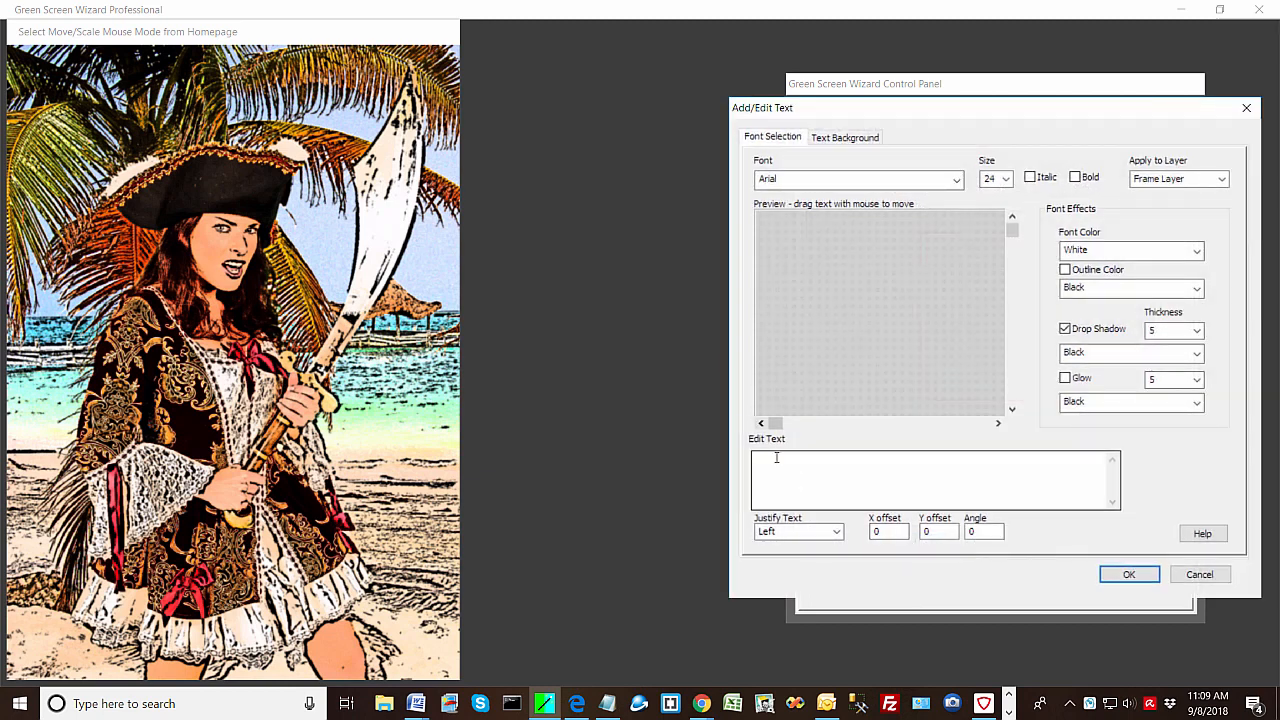
left_click(776, 463)
type("Pio")
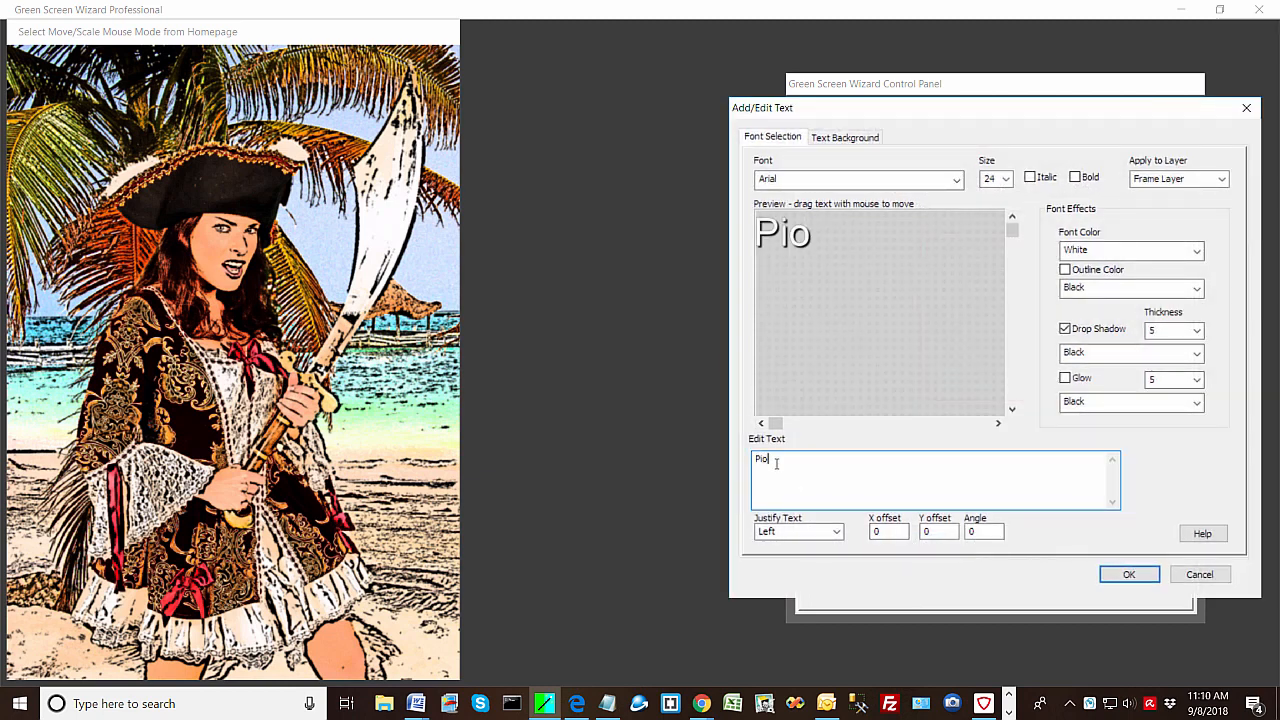
key("BackSpace")
type("rat")
type("e GB")
key("BackSpace")
key("BackSpace")
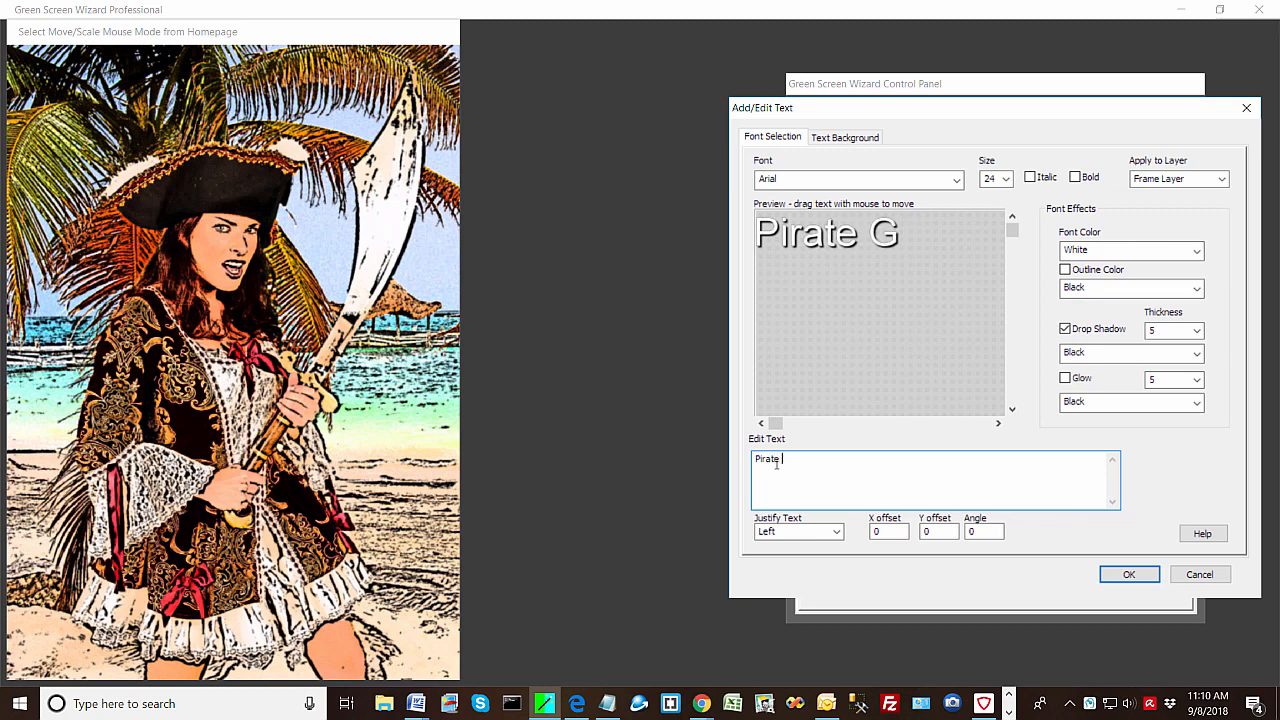
type("Ba")
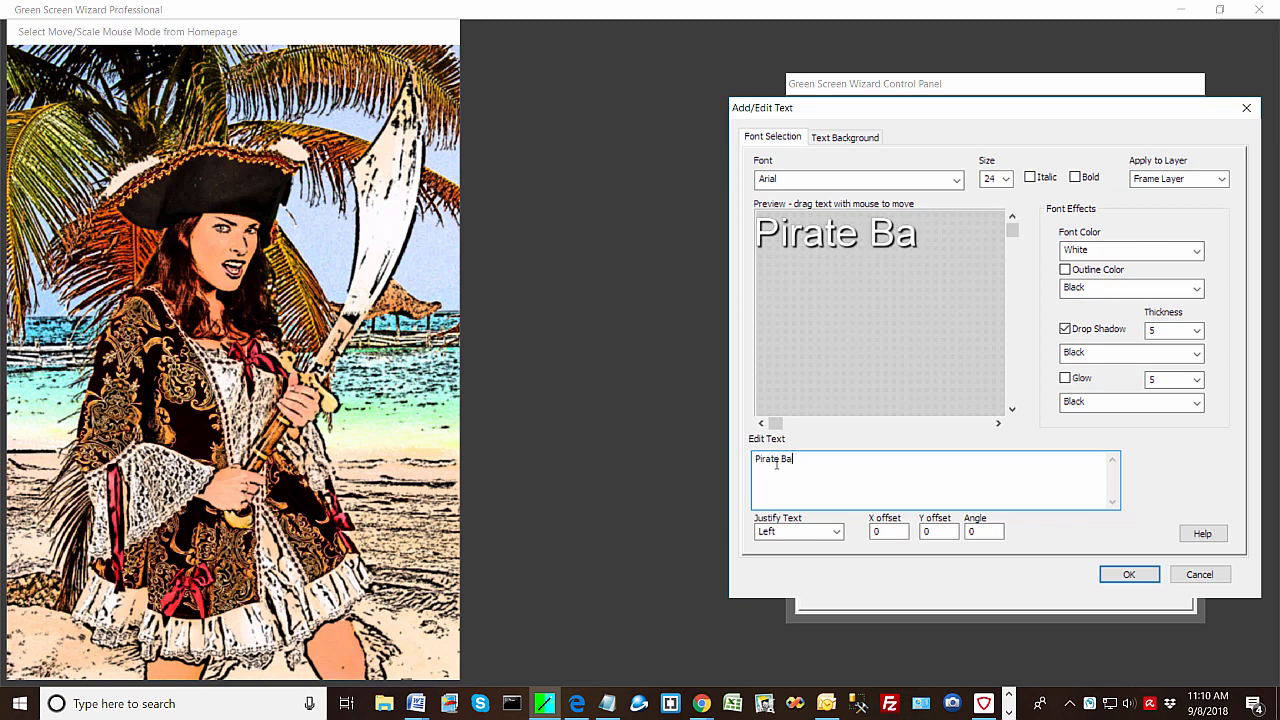
type("ll")
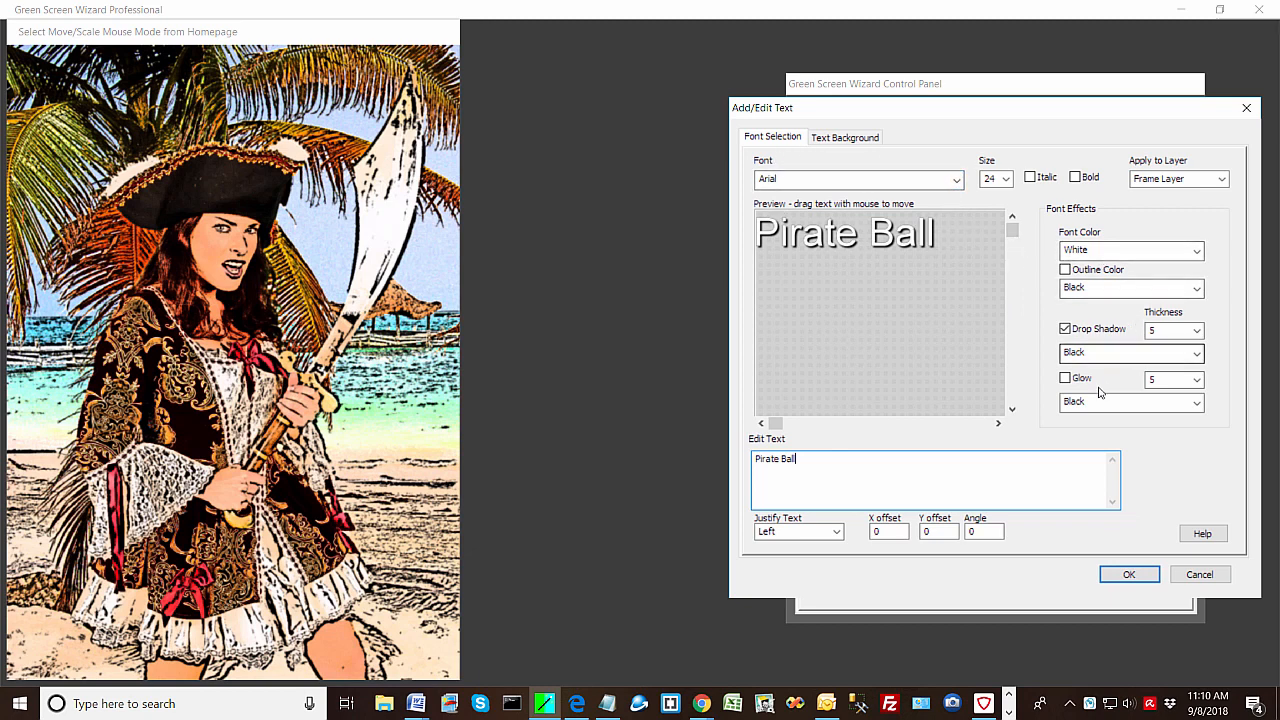
Compare the "Pirate Ball" text without and with its drop shadow, and set its font to Baratz.
left_click(1065, 328)
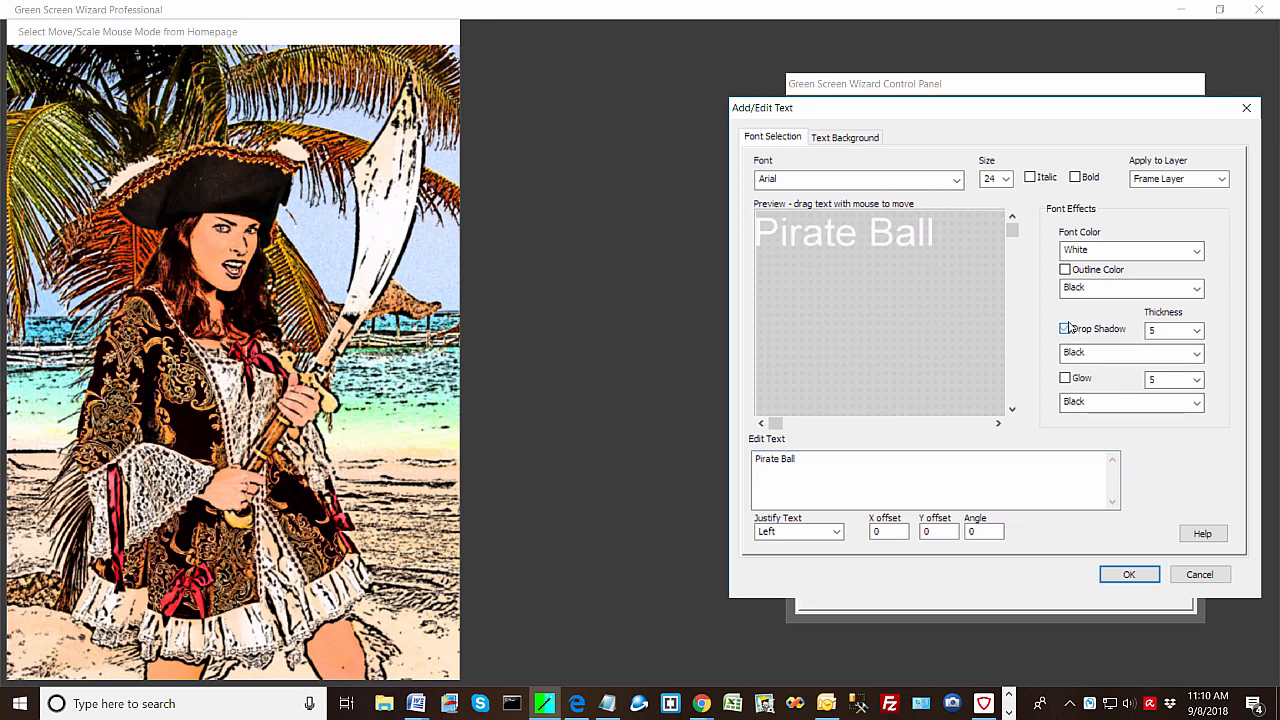
left_click(1066, 328)
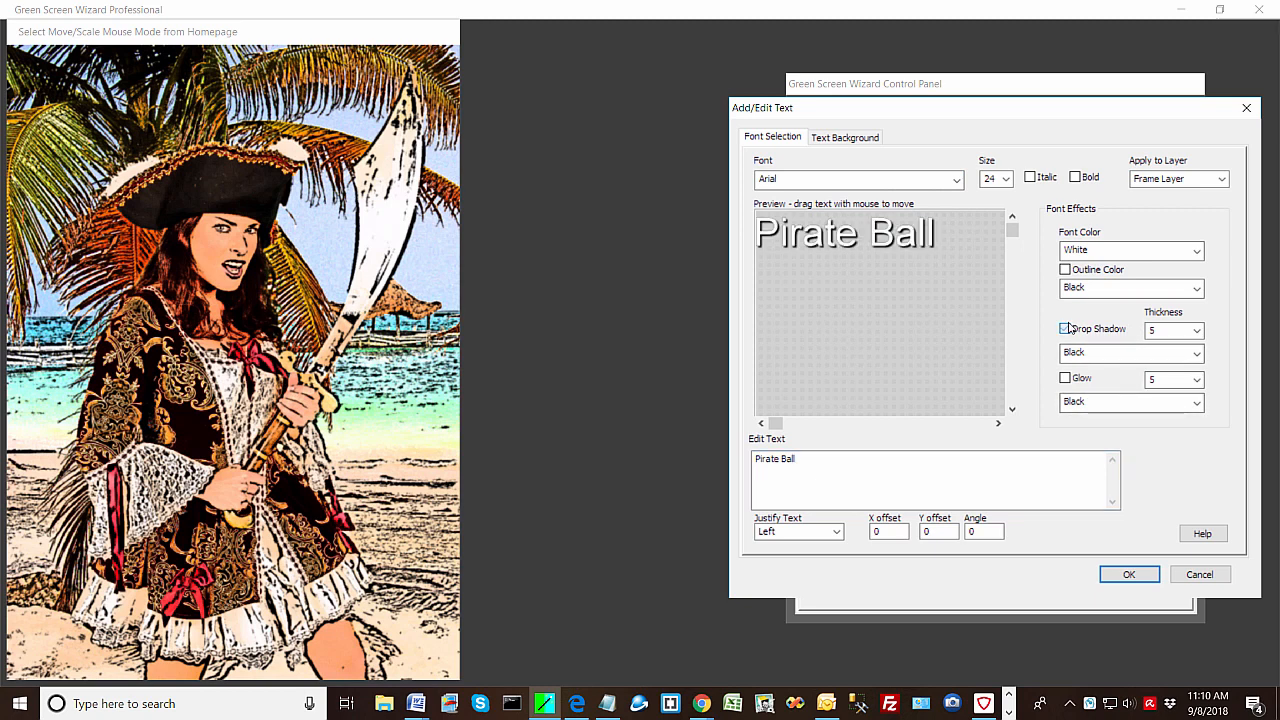
left_click(958, 182)
scroll(898, 312, "down", 5)
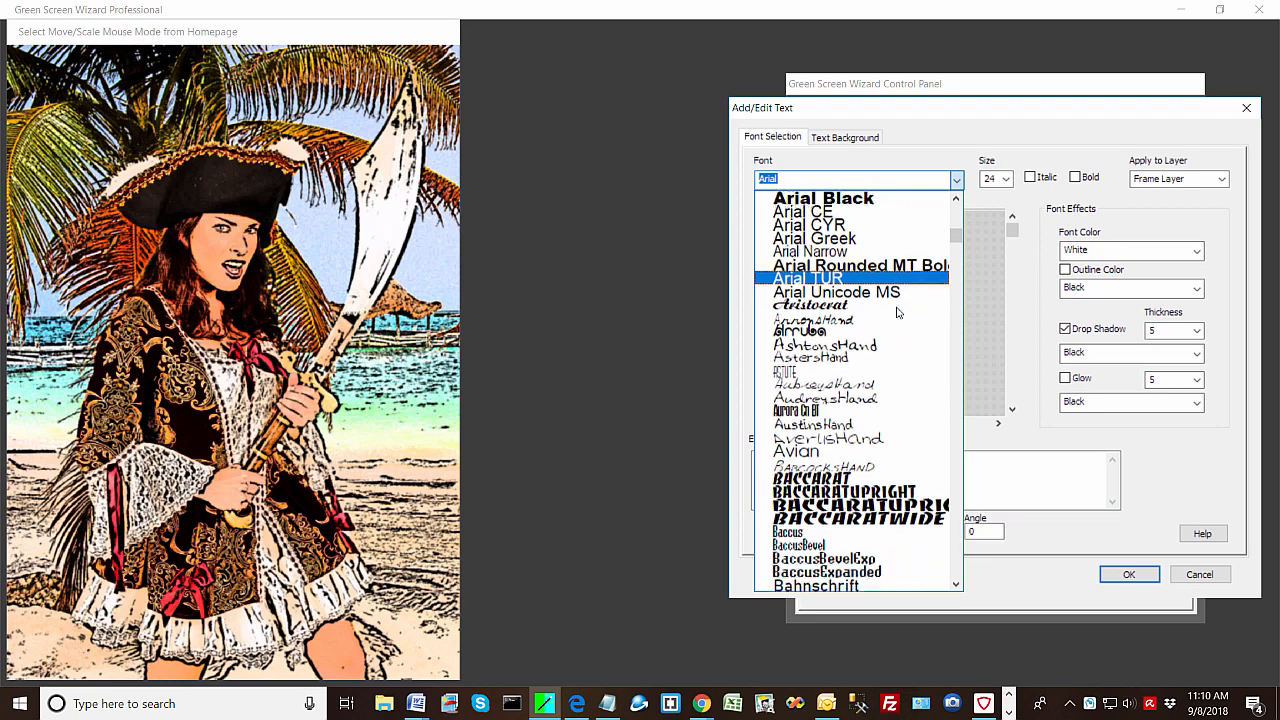
scroll(898, 312, "down", 6)
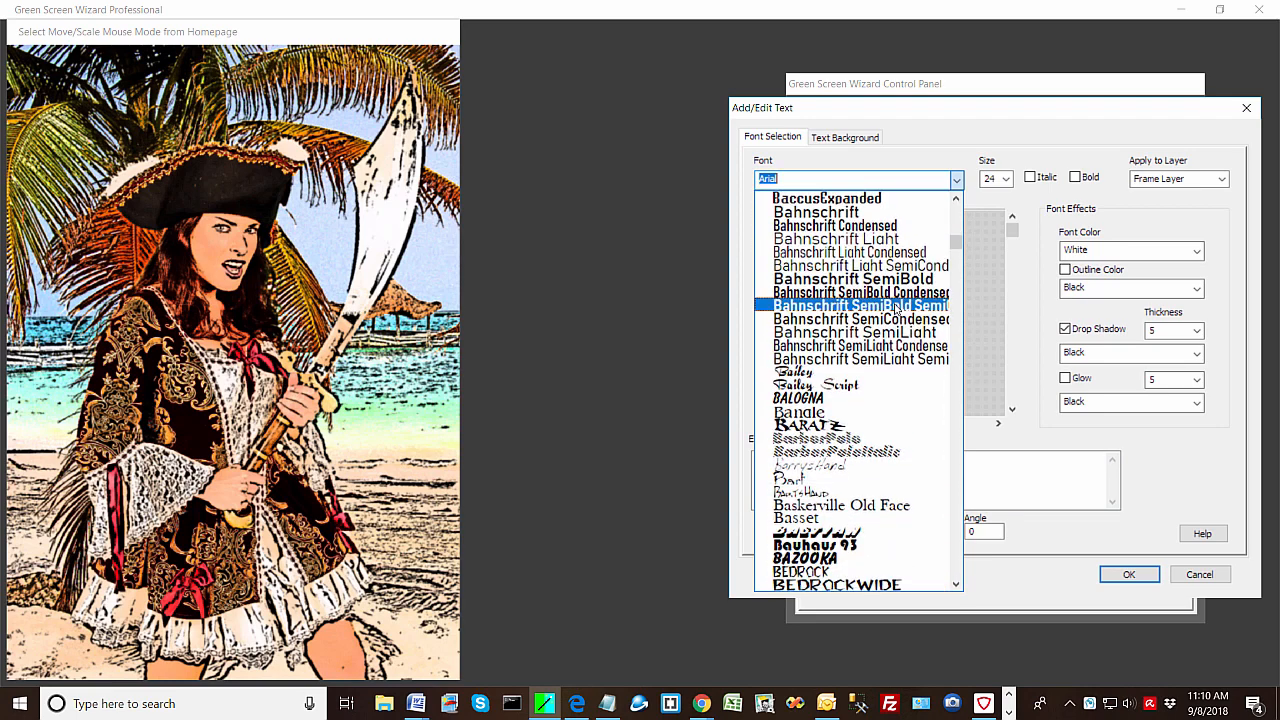
left_click(903, 426)
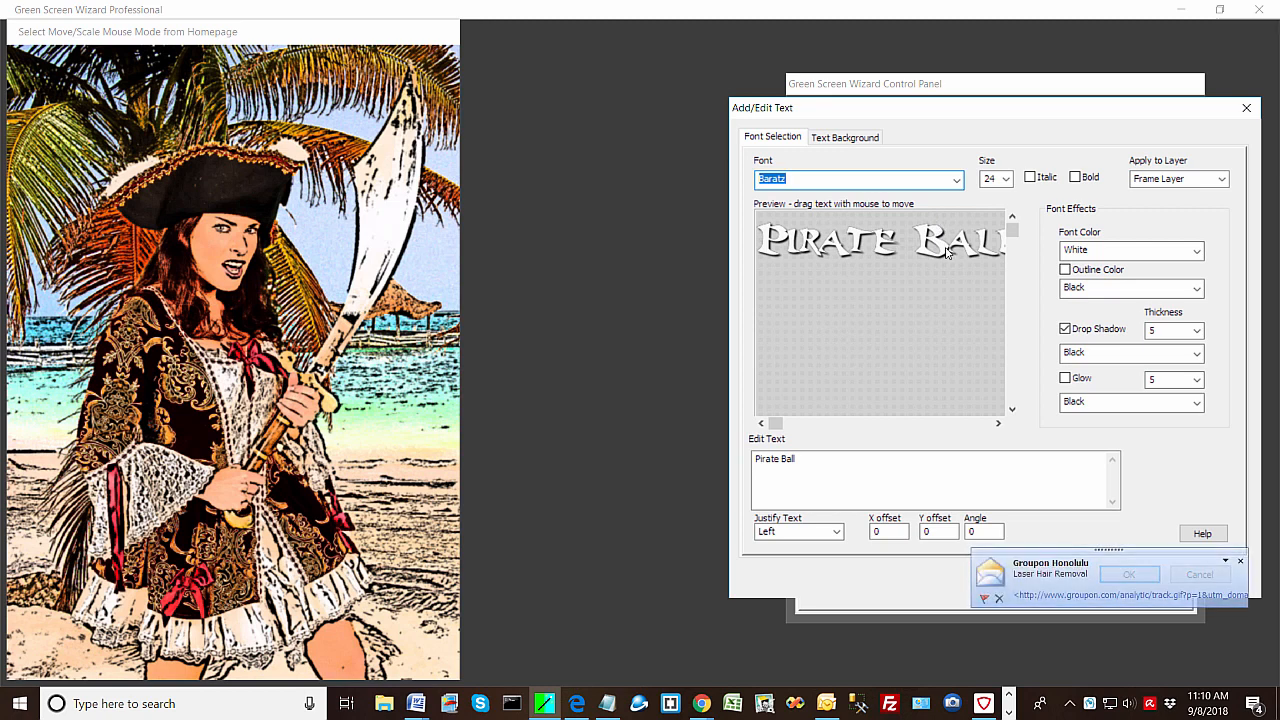
left_click(1241, 561)
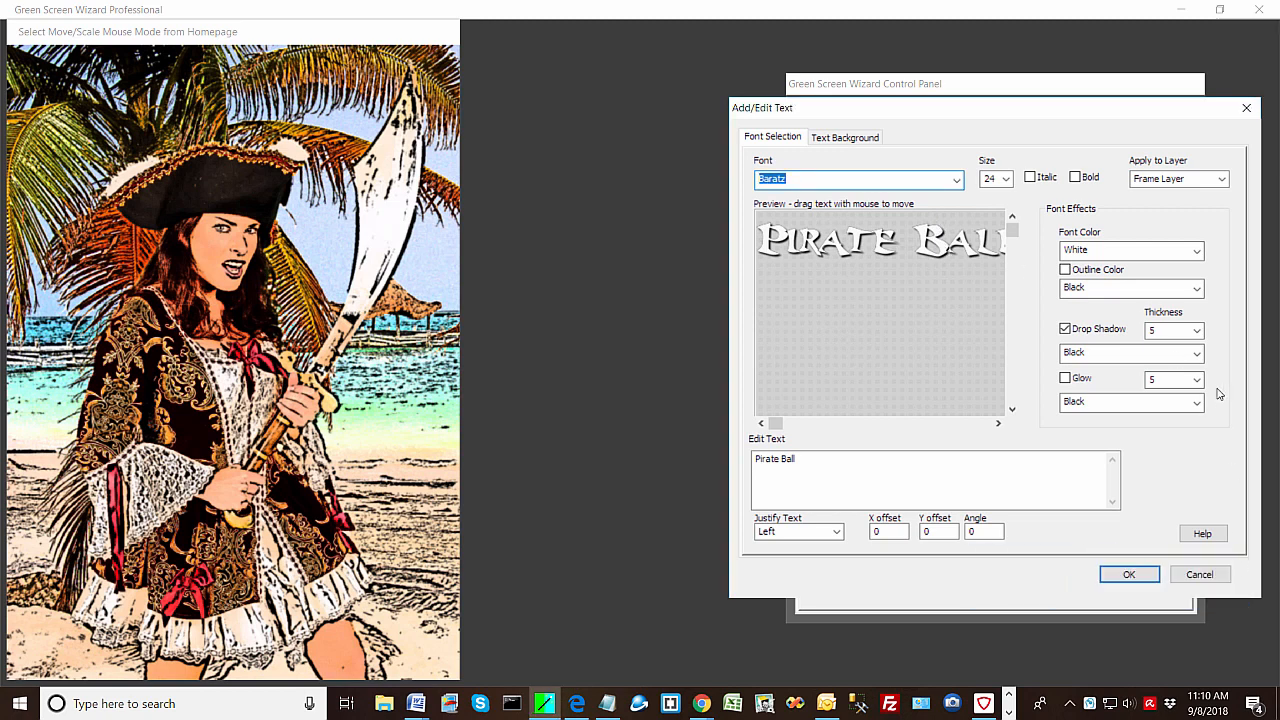
Set the font color of the "Pirate Ball" text to Red and place it on the picture.
left_click(1197, 255)
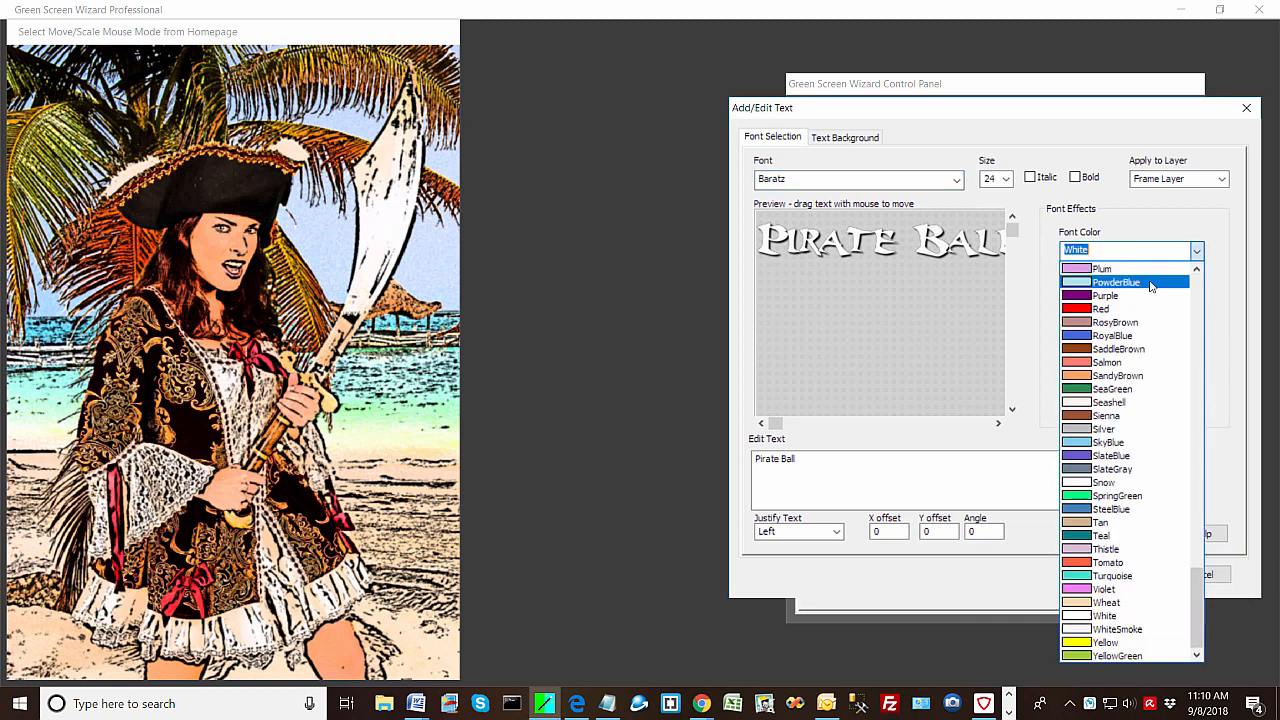
left_click(1137, 310)
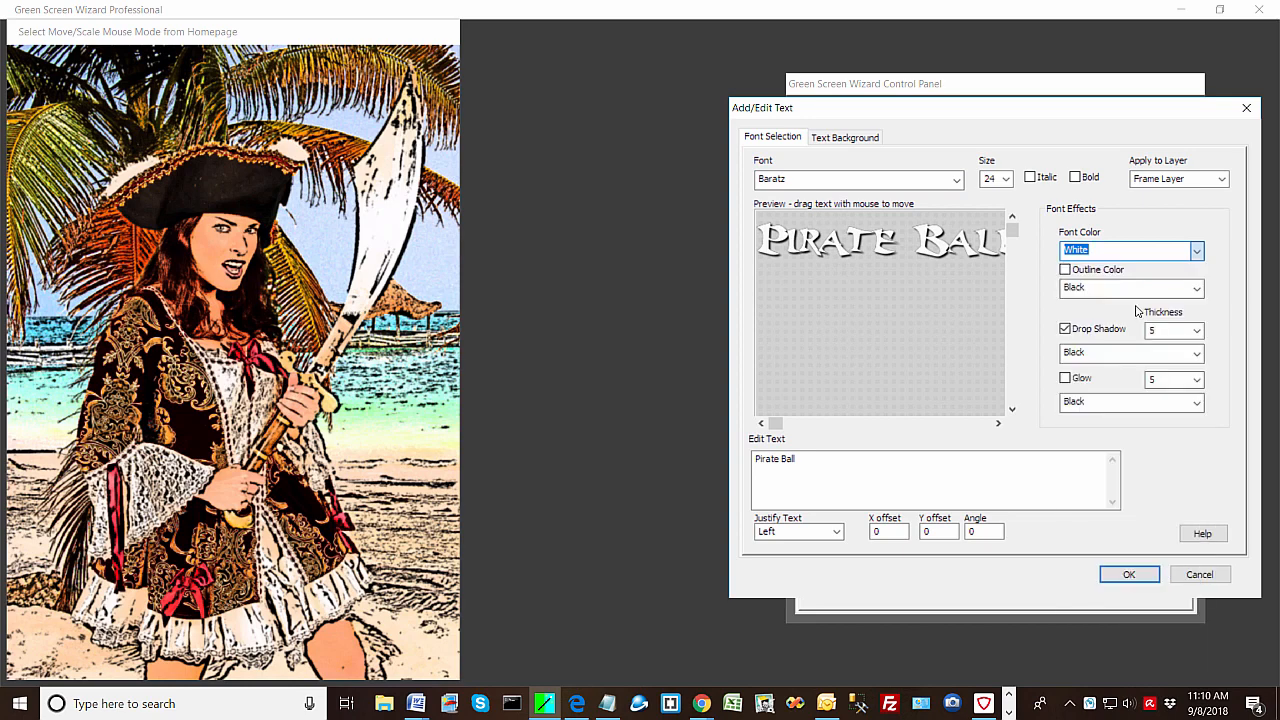
left_click(1132, 576)
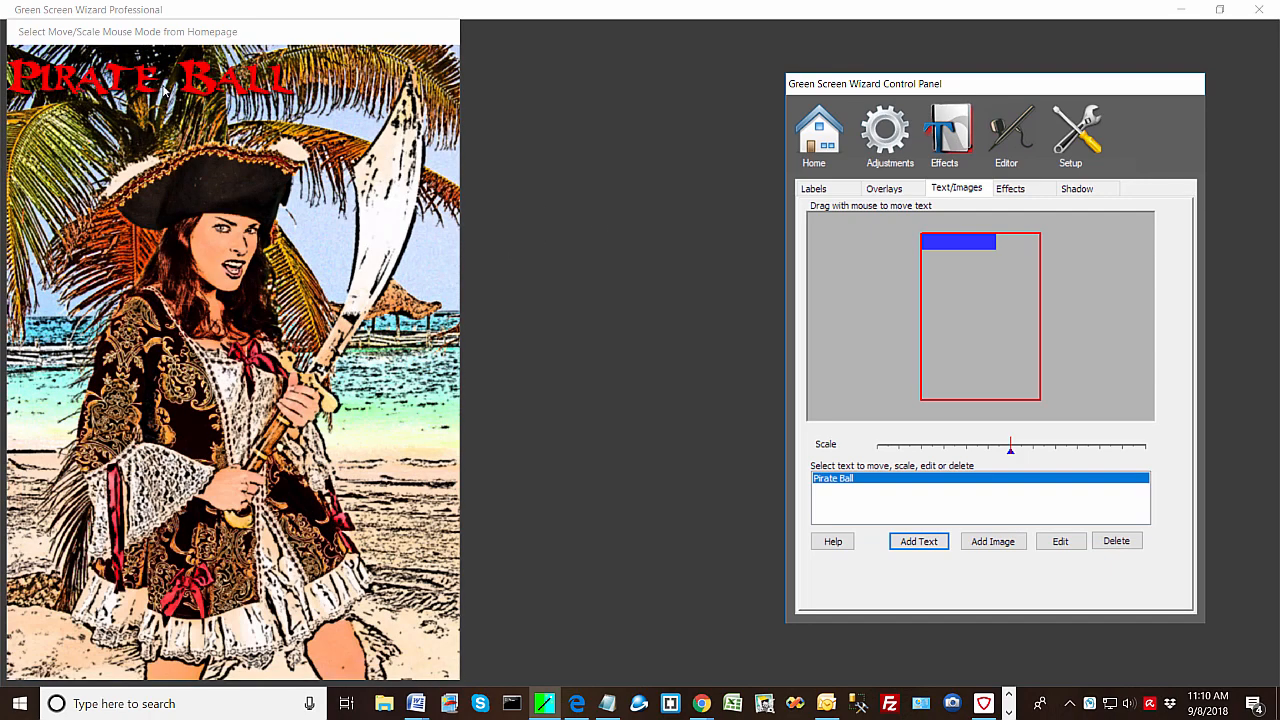
Enlarge the "Pirate Ball" title and position it across the top of the picture, above the pirate's hat.
mouse_move(165, 88)
left_mouse_down()
mouse_move(229, 88)
mouse_move(195, 152)
mouse_move(232, 104)
mouse_move(196, 100)
mouse_move(229, 73)
mouse_move(238, 118)
mouse_move(248, 90)
mouse_move(274, 99)
left_mouse_up()
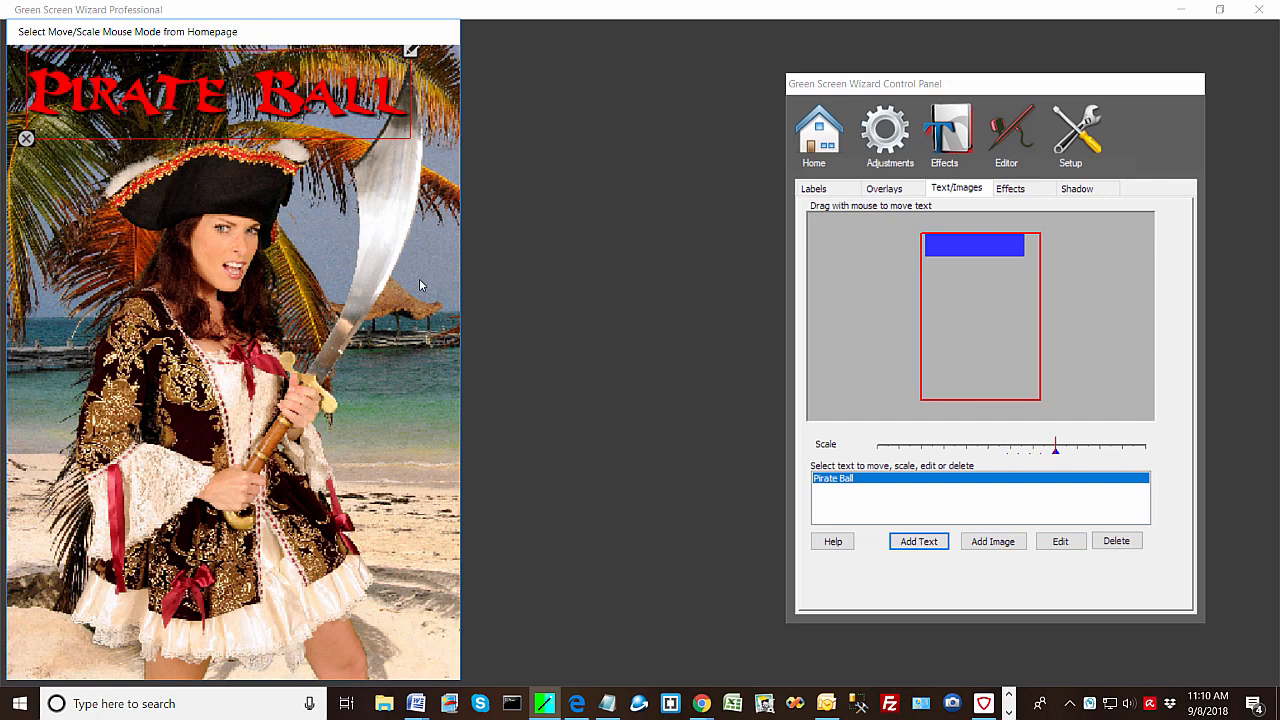
left_click(420, 280)
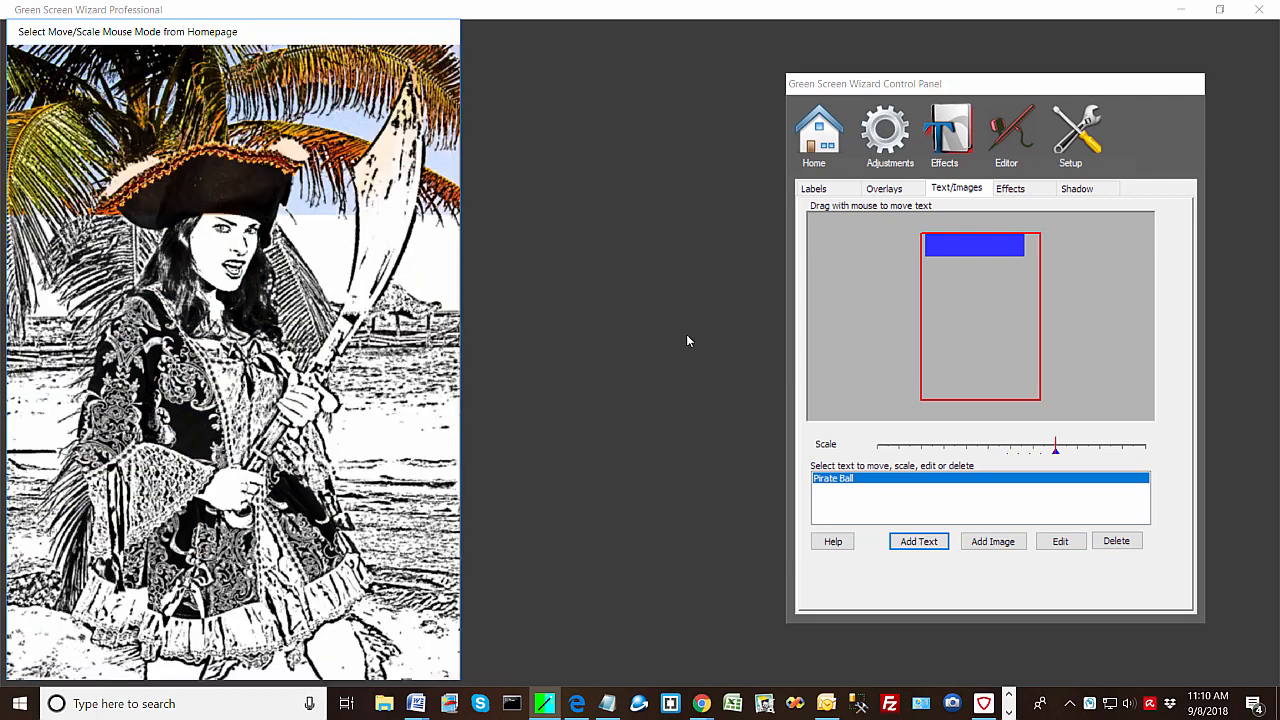
Add a new text item with three lines reading "Sept 22, 2018", "at 9:00 PM" and "Glow Hall".
left_click(936, 545)
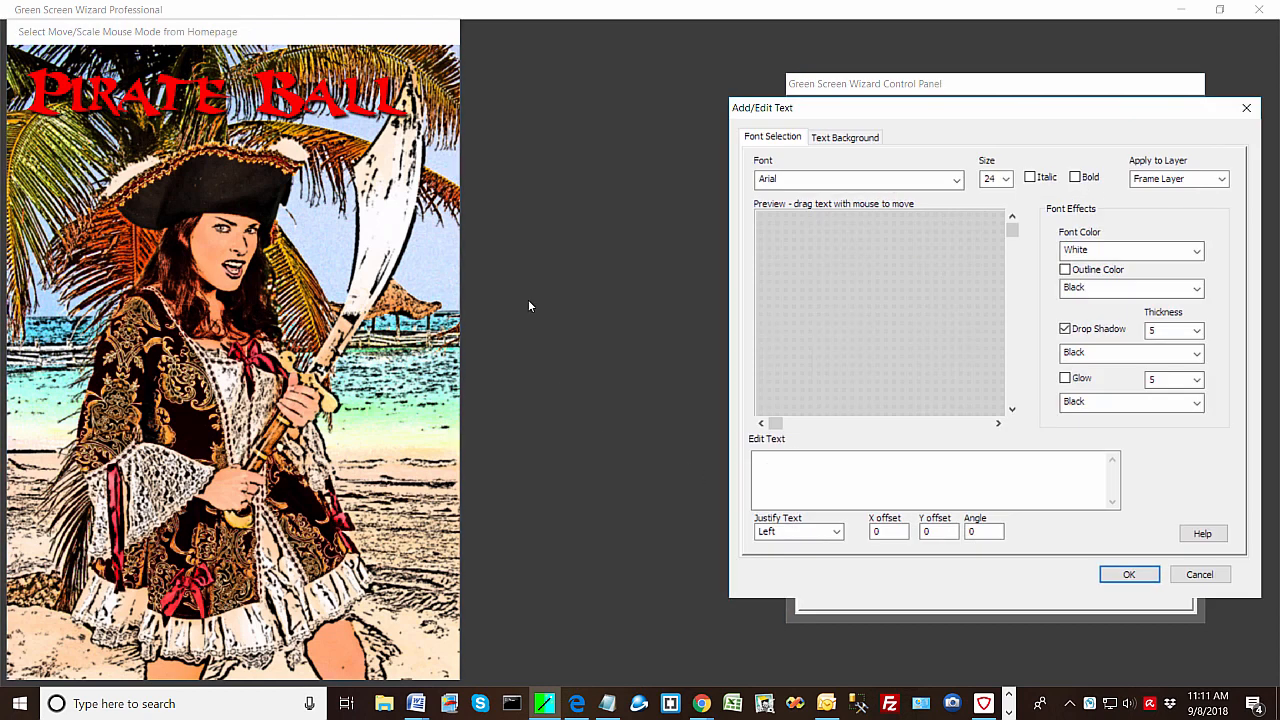
left_click(797, 466)
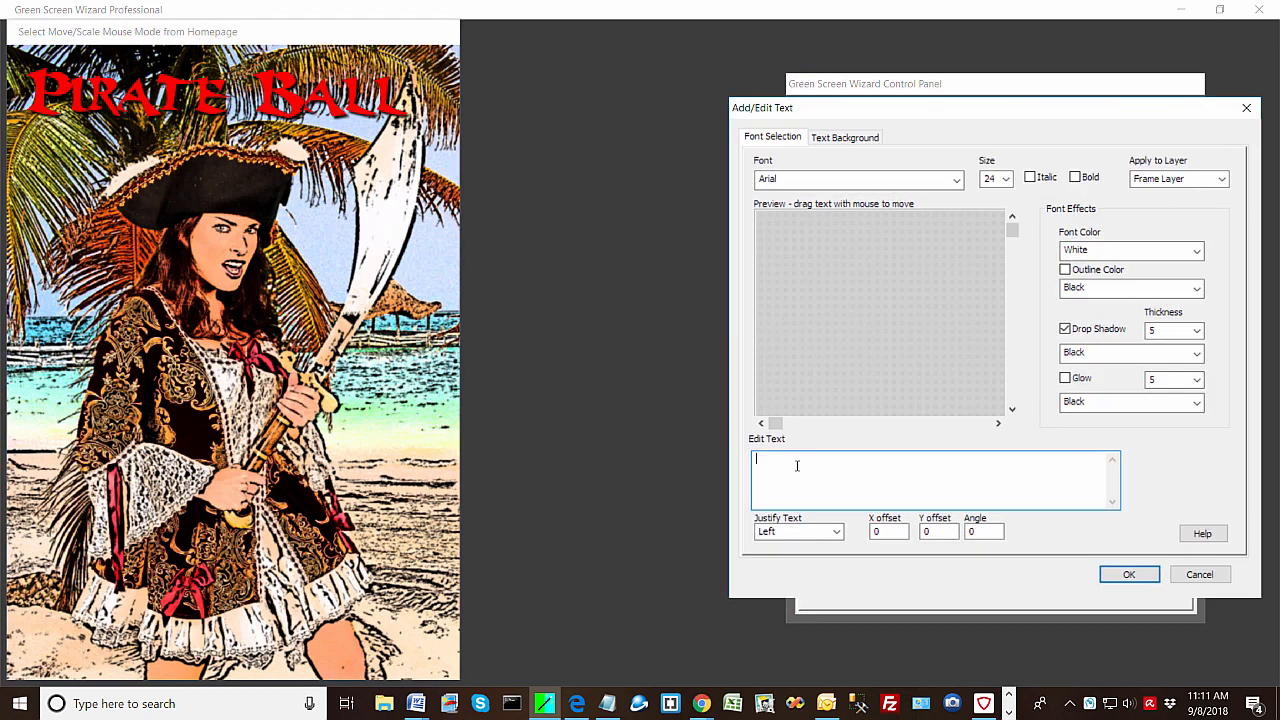
type("Se")
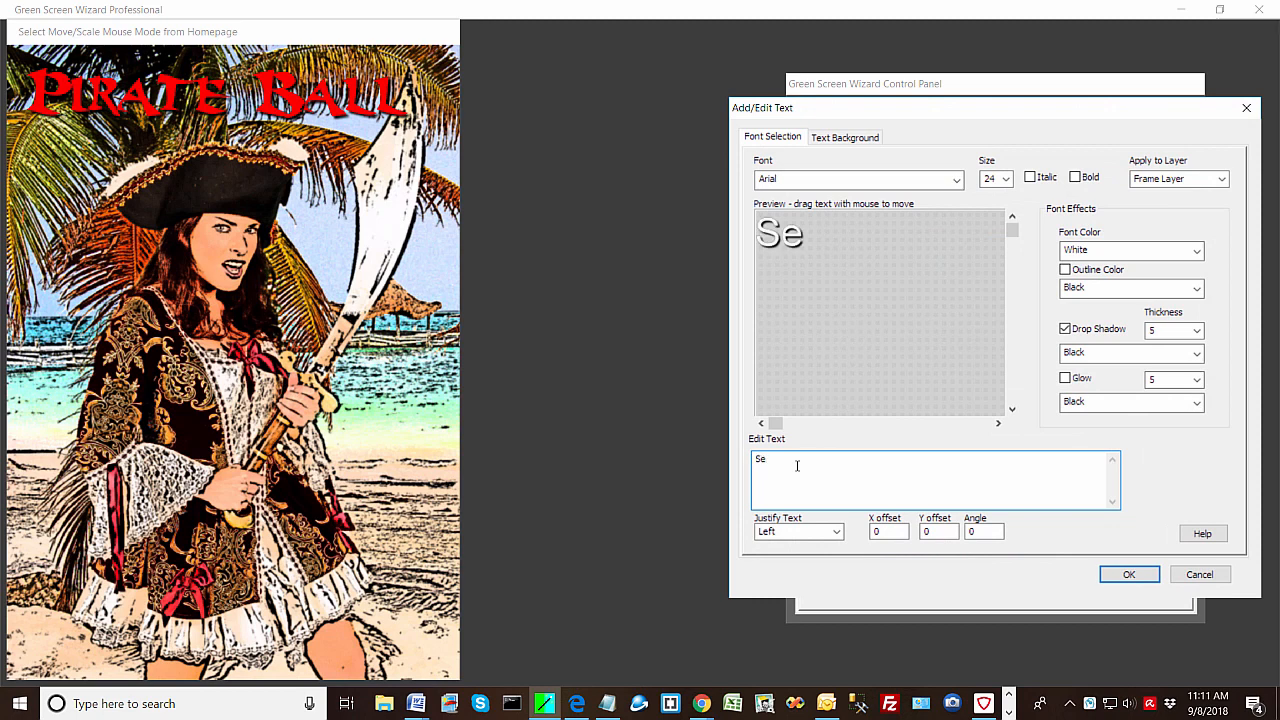
type("pt 22")
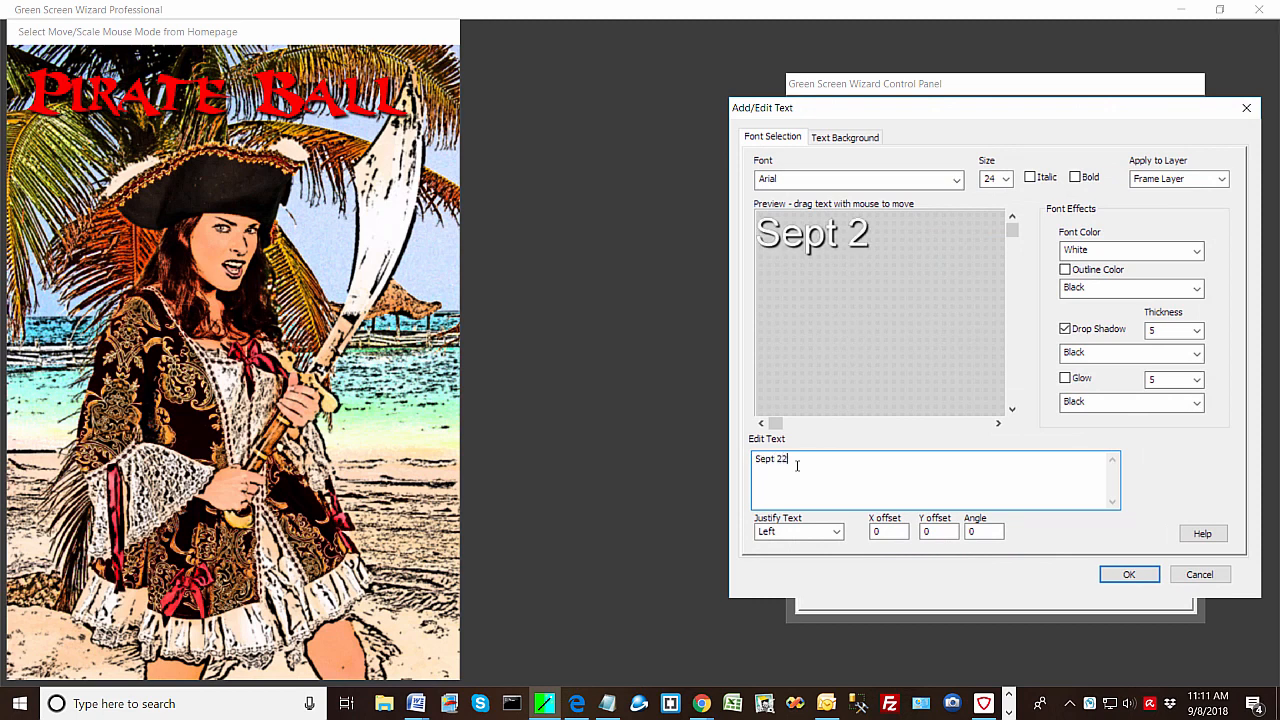
type(", 19")
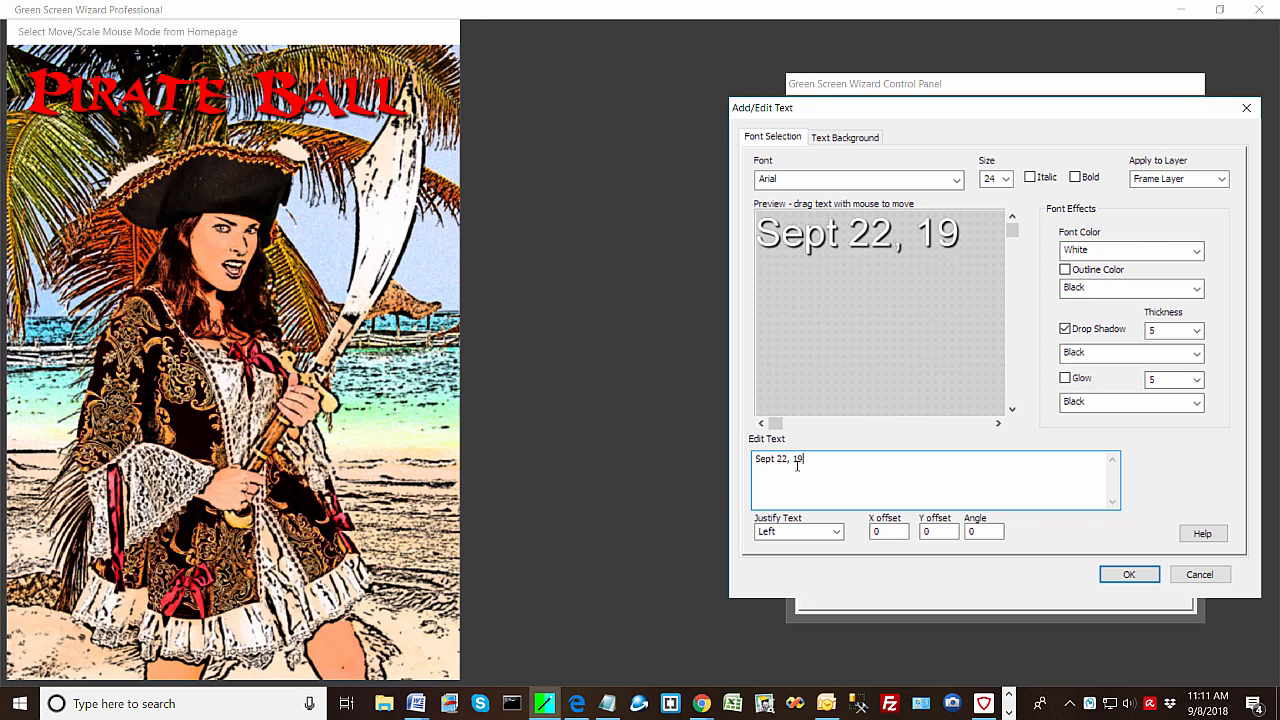
key("BackSpace")
key("BackSpace")
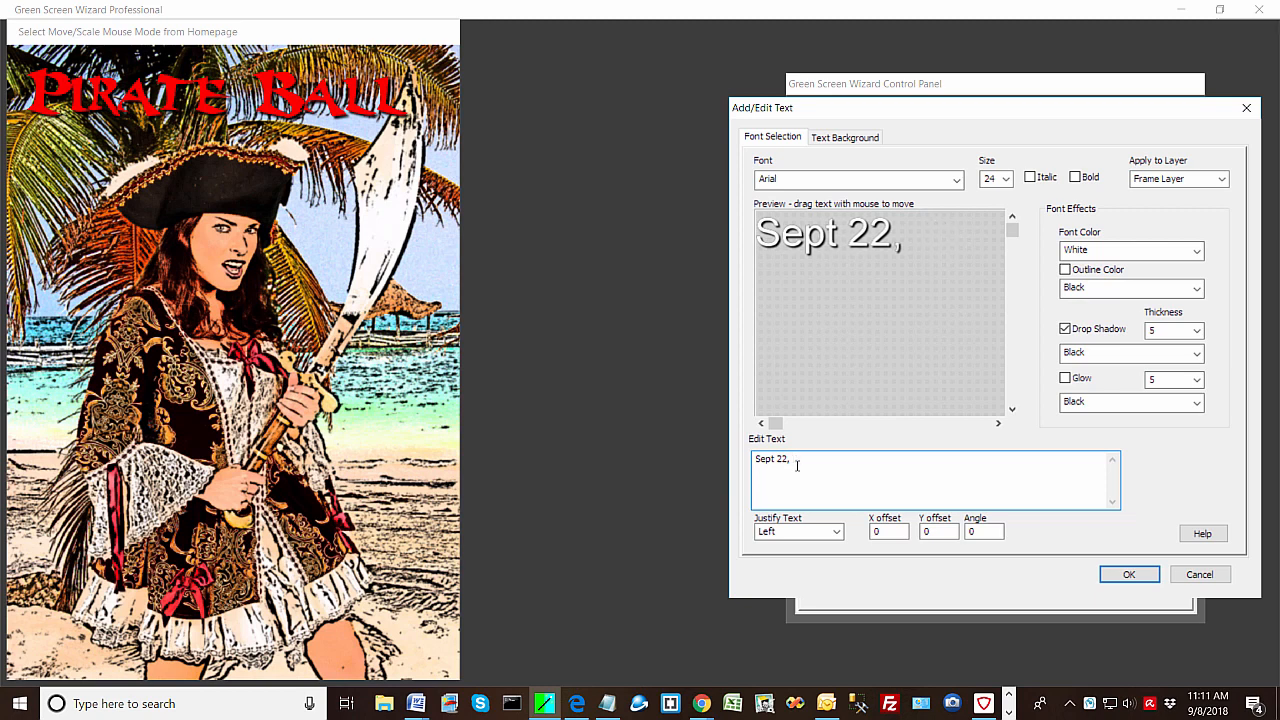
type("20")
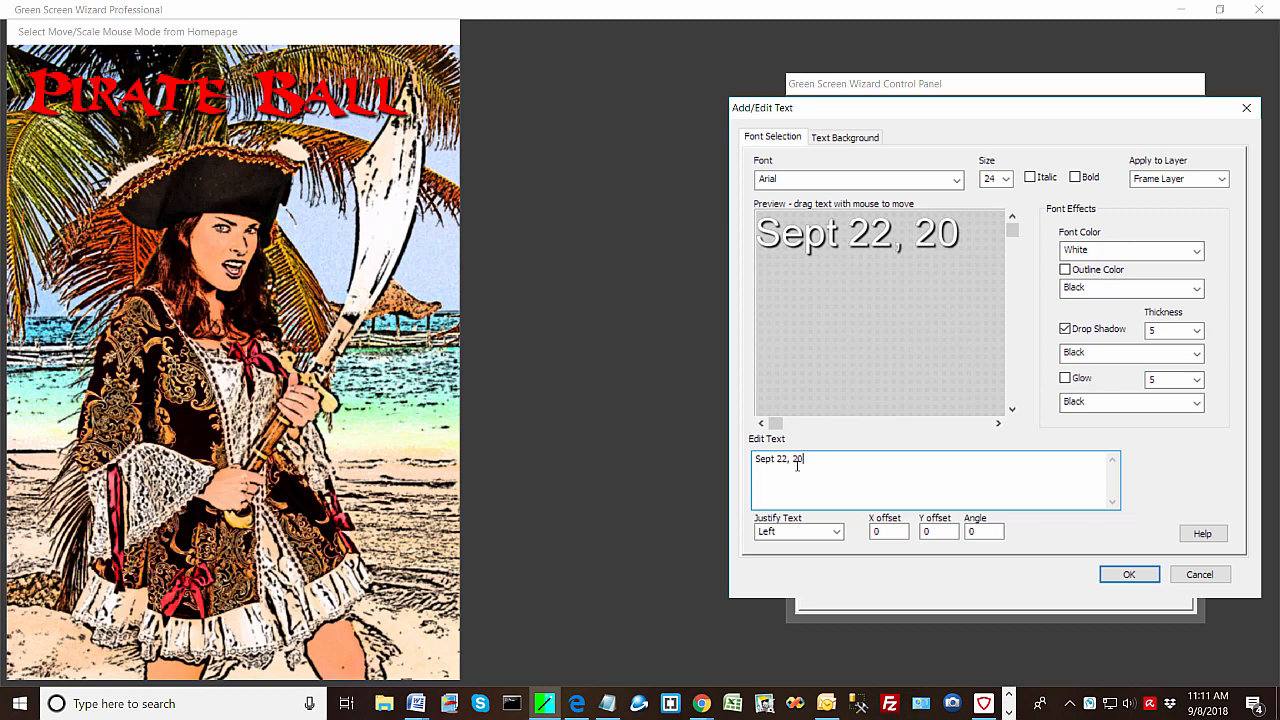
type("18")
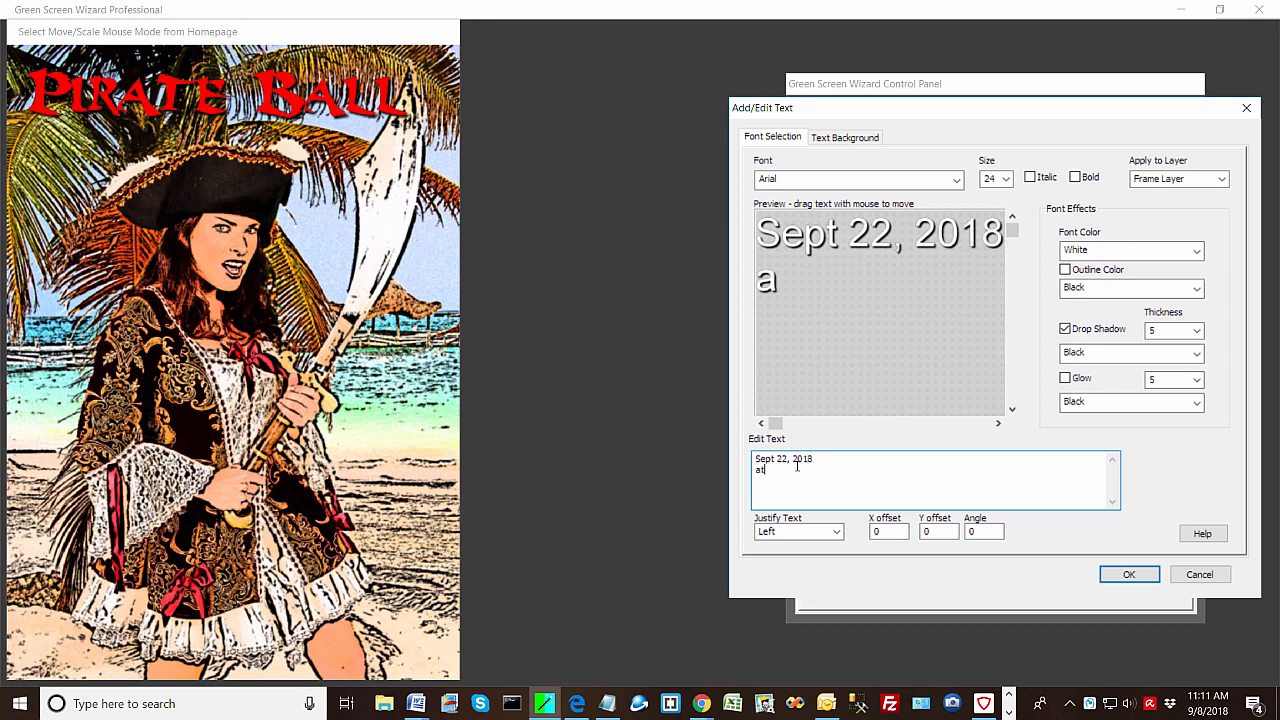
type("t 9:00")
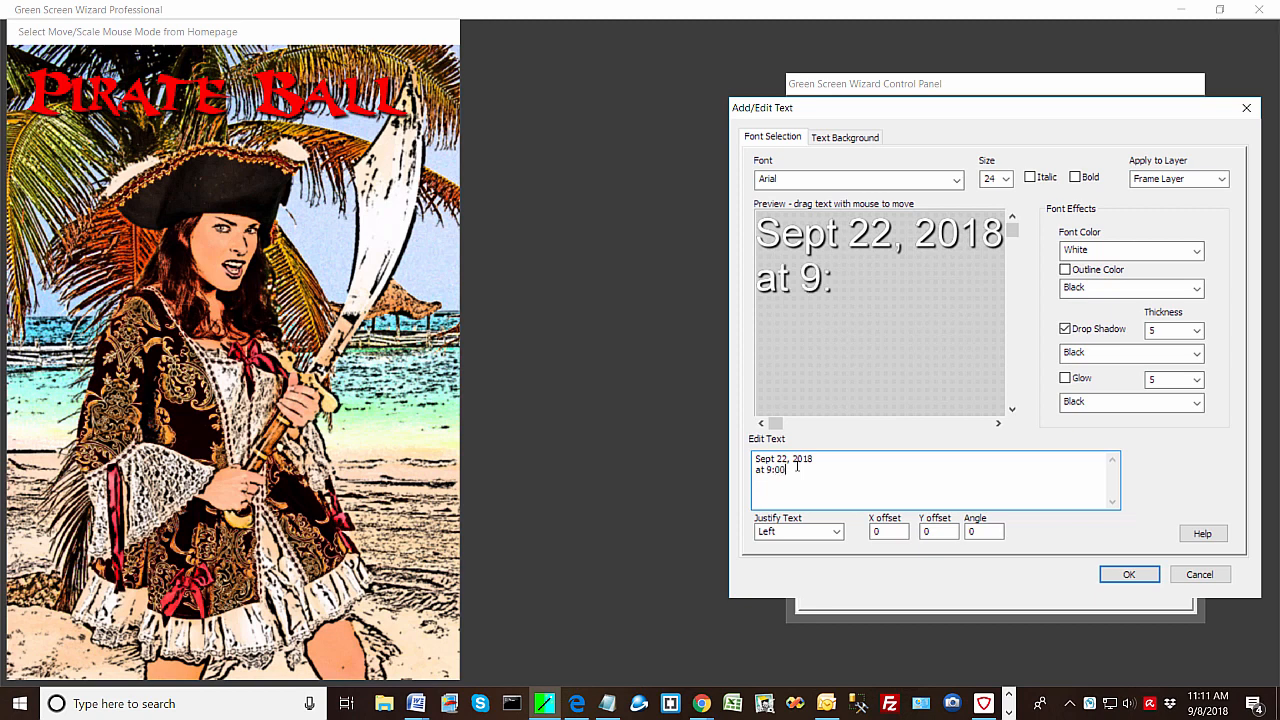
type(" P")
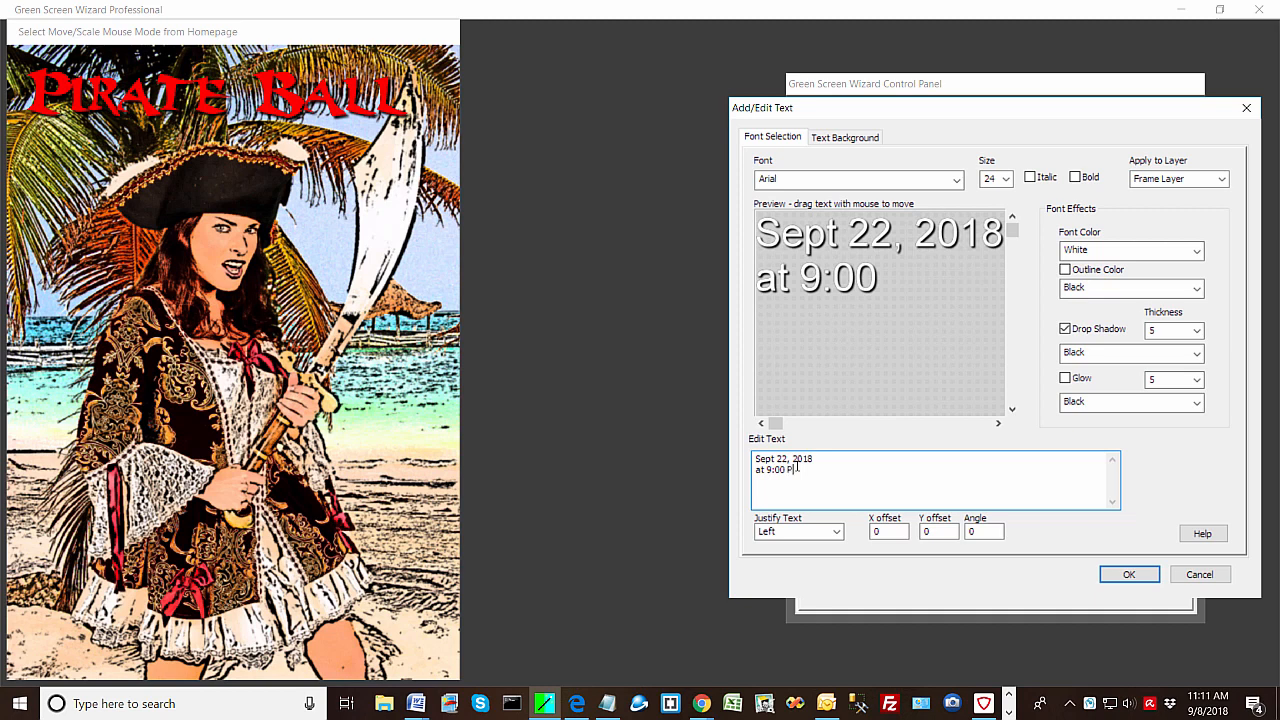
type("M ")
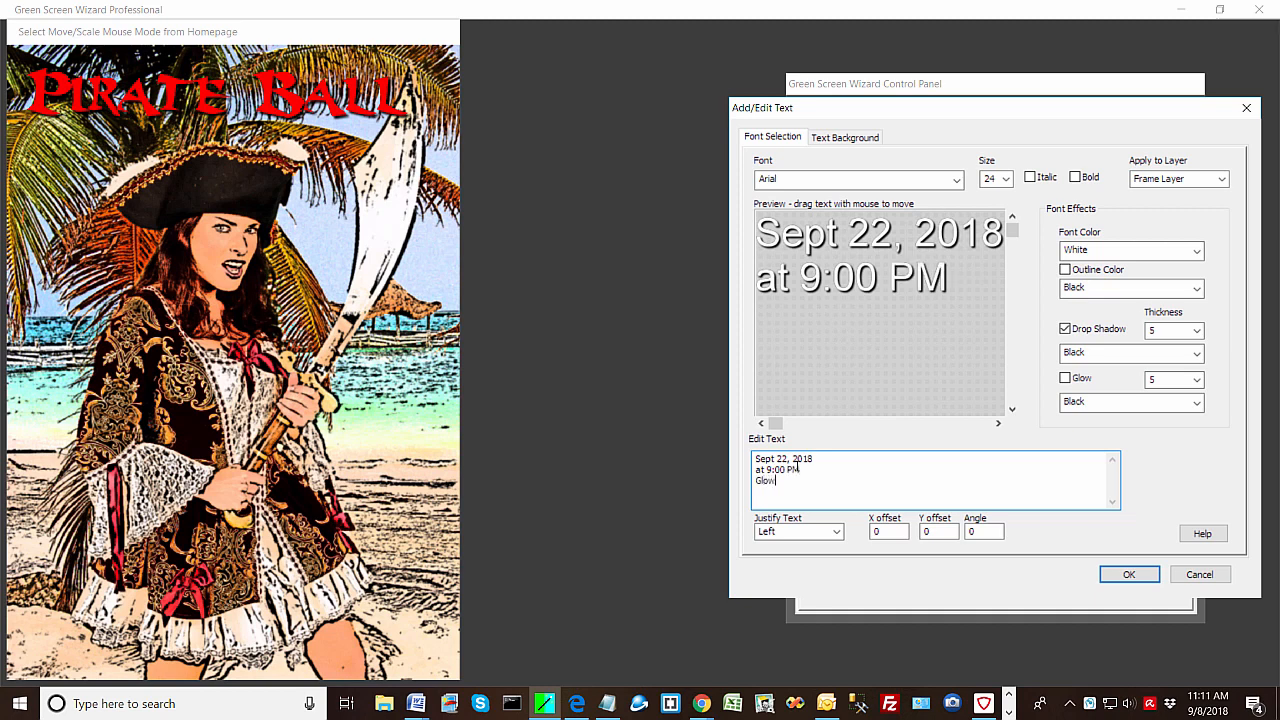
type("Glow Hall")
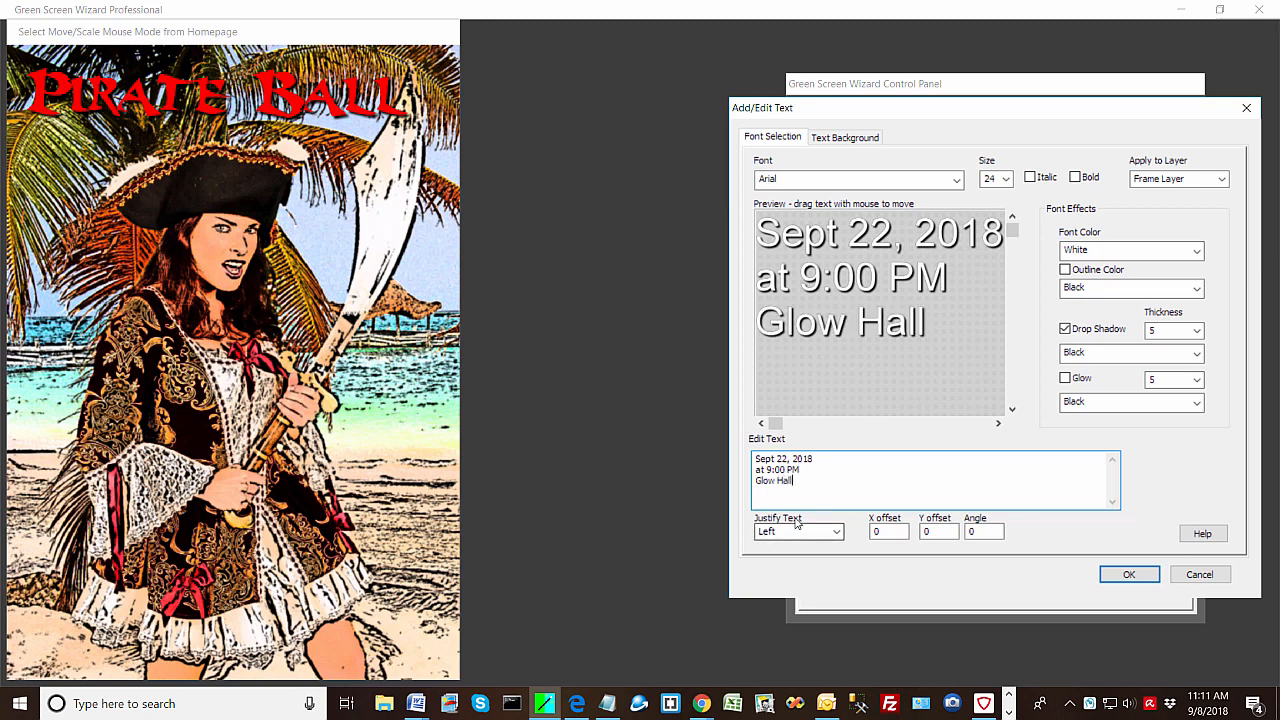
Set the justification of the three-line event text to Center and place it on the picture.
left_click(838, 533)
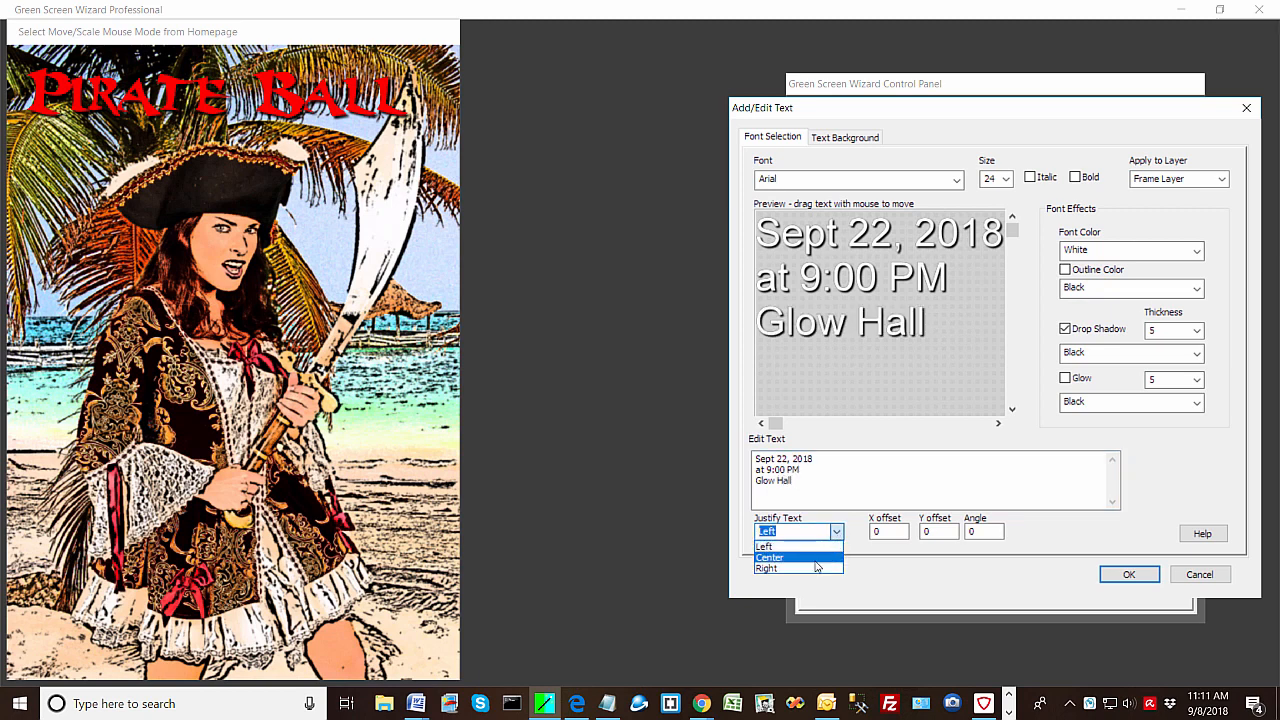
left_click(806, 557)
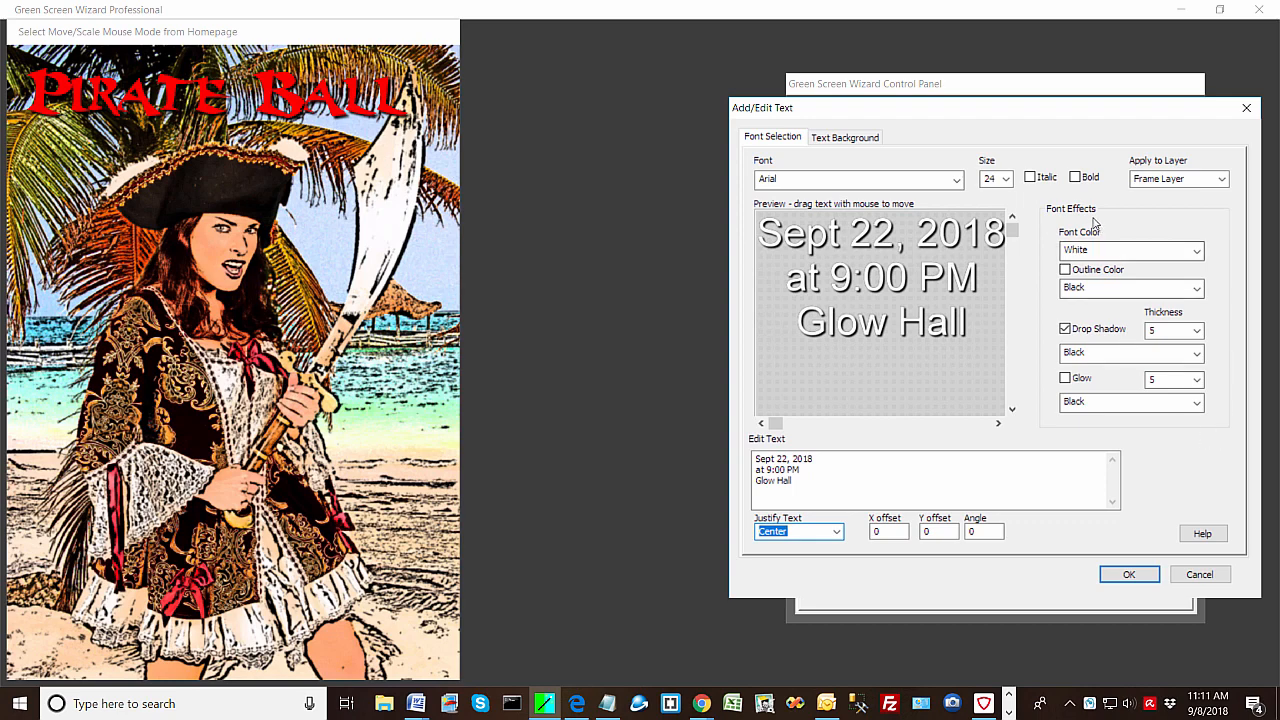
left_click(1129, 574)
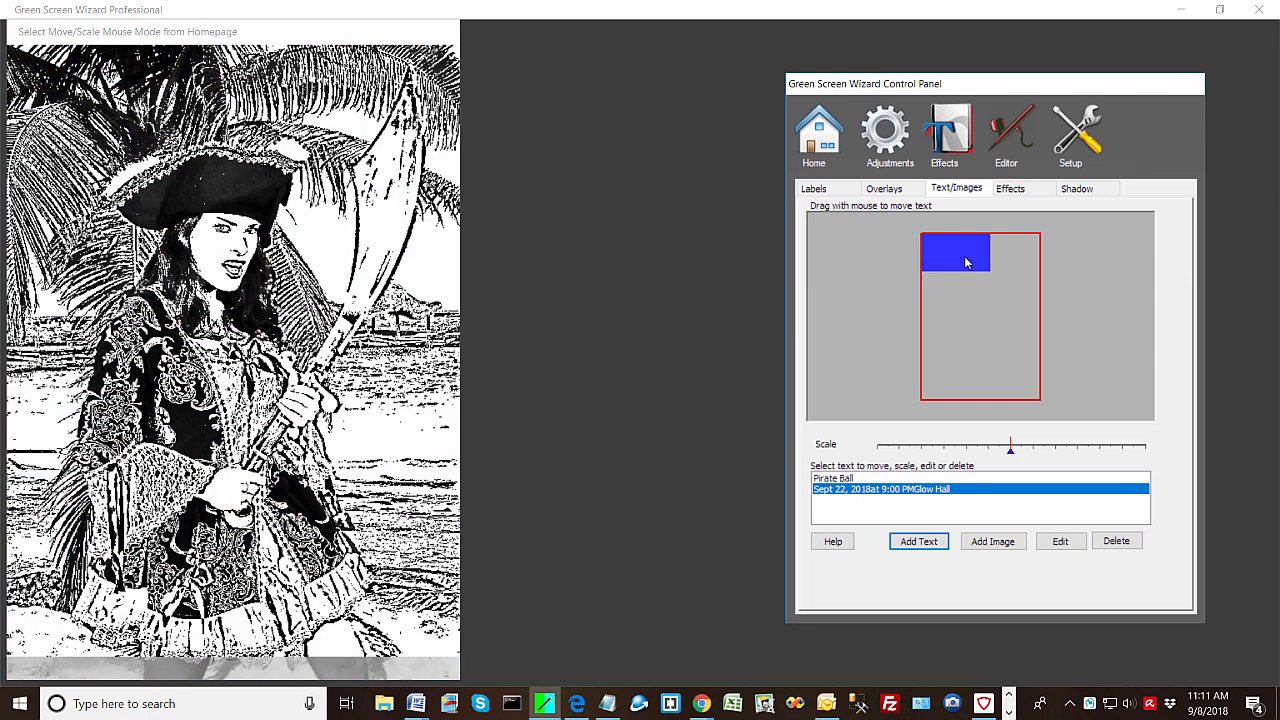
Shrink the event text and position it in the lower right corner of the picture, over the skirt and sand.
left_click_drag(969, 262, 975, 286)
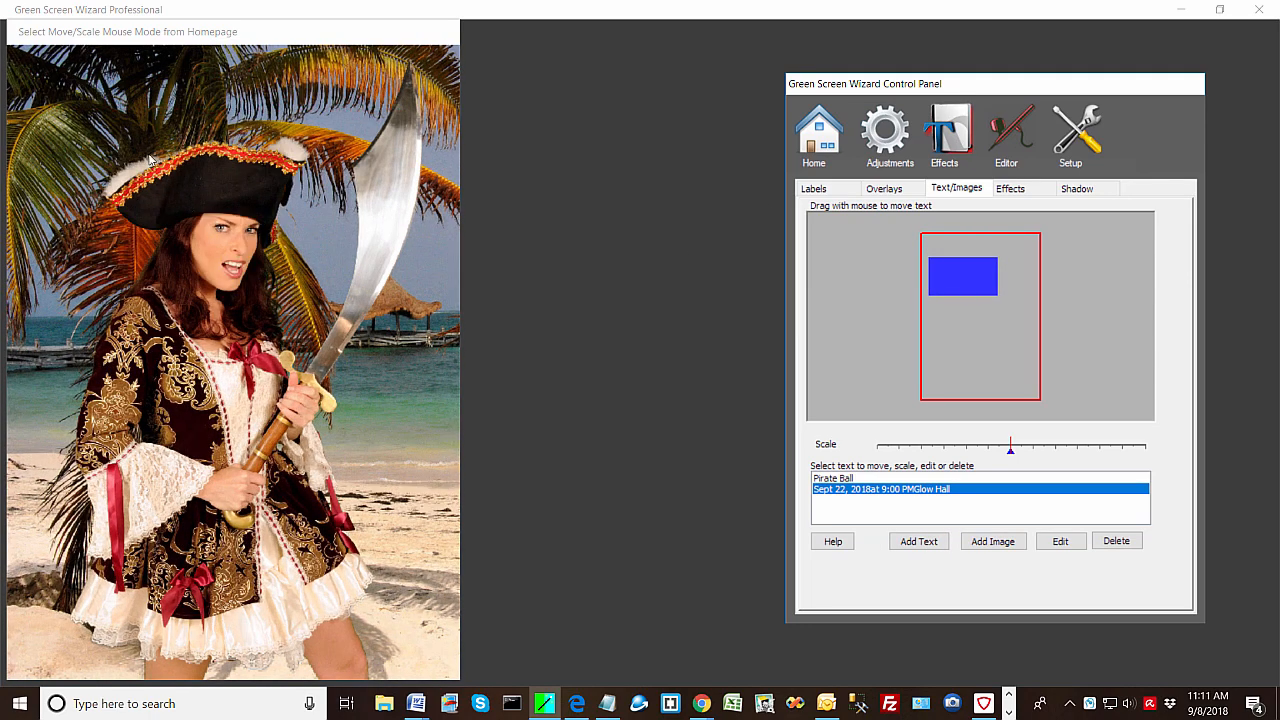
left_click(136, 140)
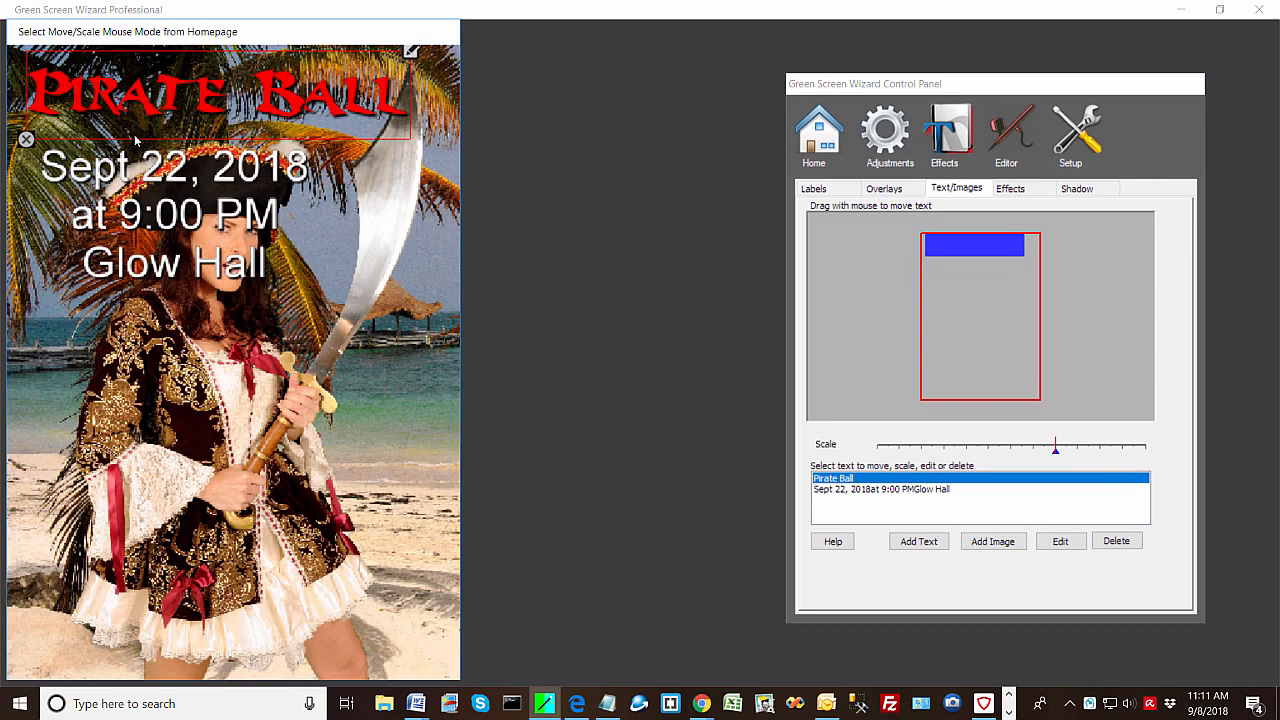
left_click_drag(143, 183, 277, 558)
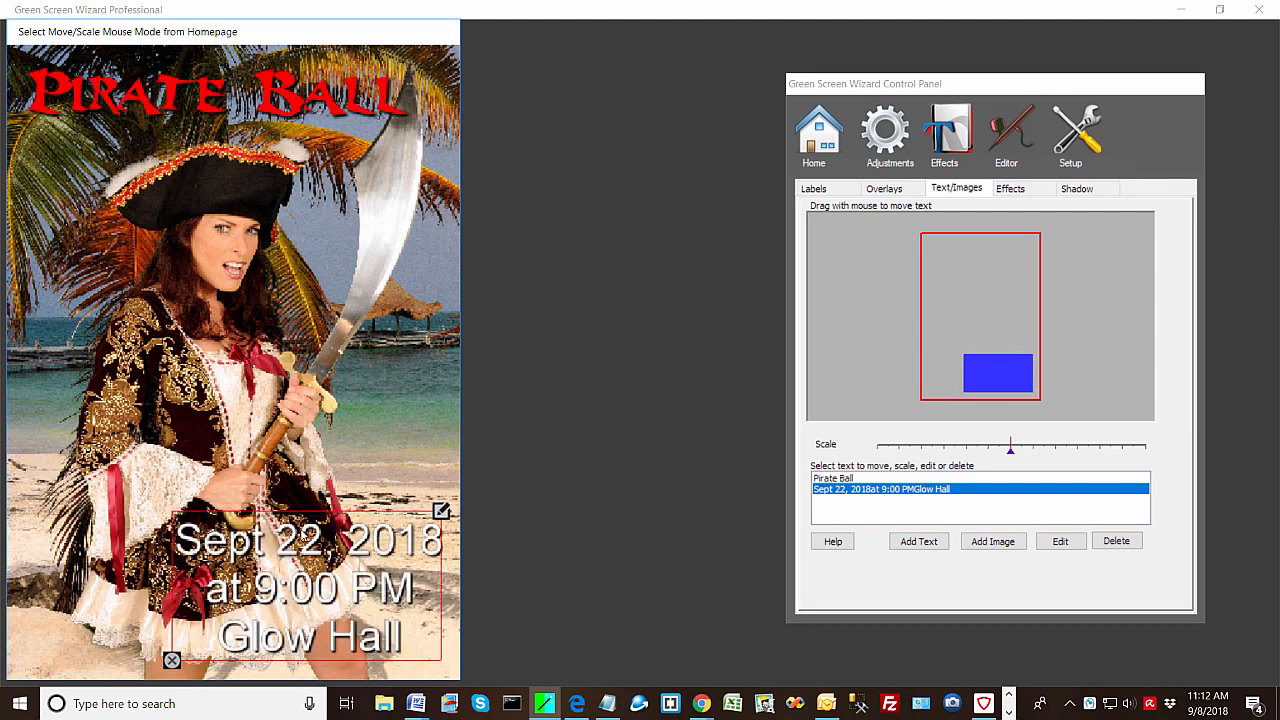
scroll(298, 587, "down", 5)
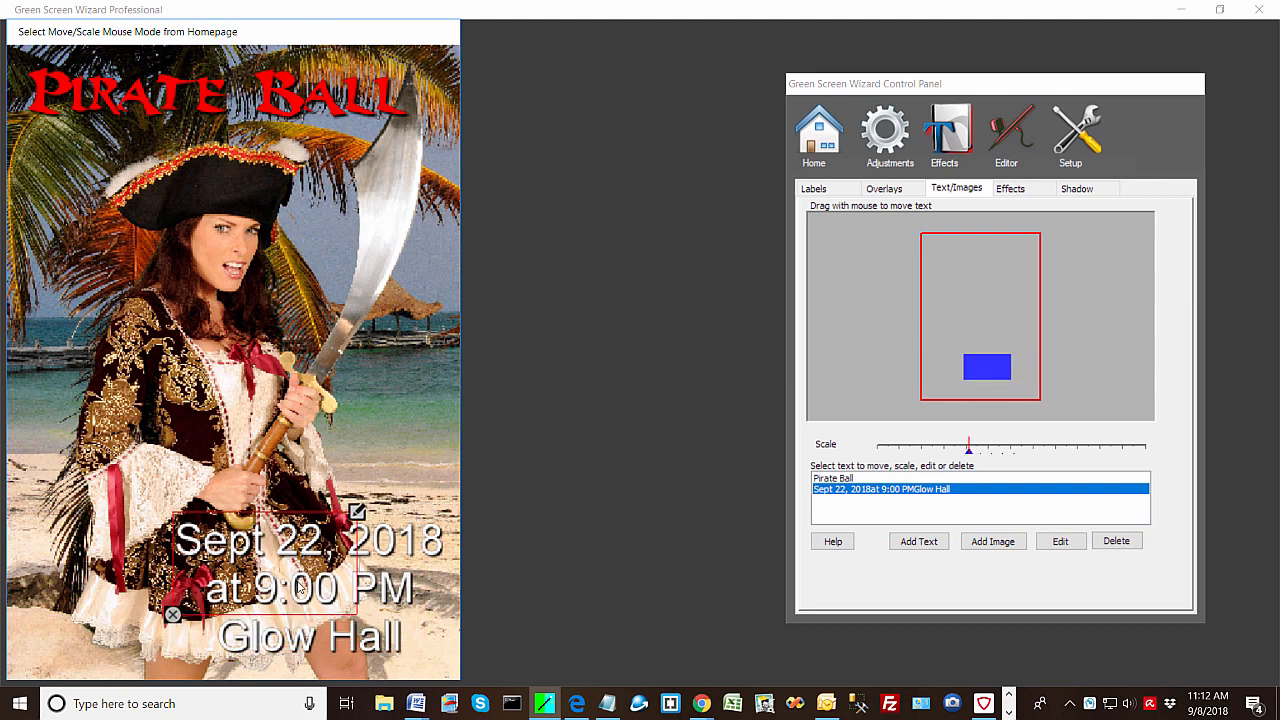
scroll(299, 579, "up", 3)
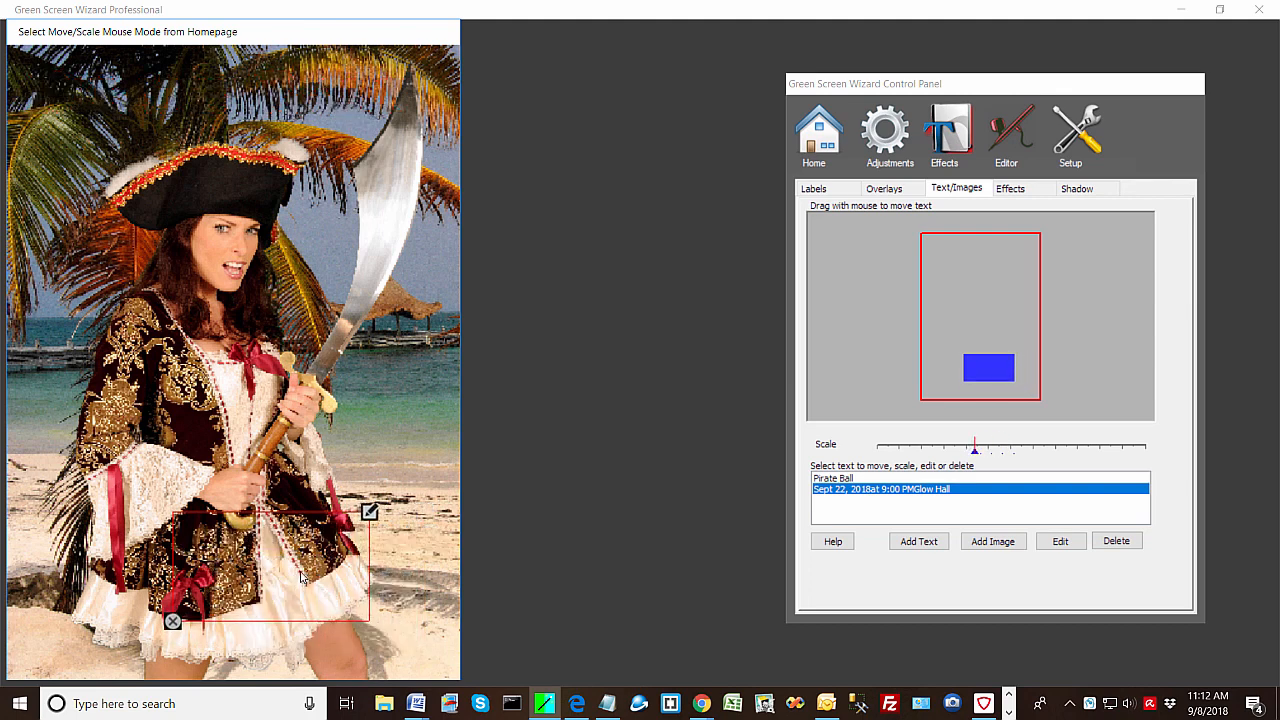
left_click_drag(301, 579, 367, 617)
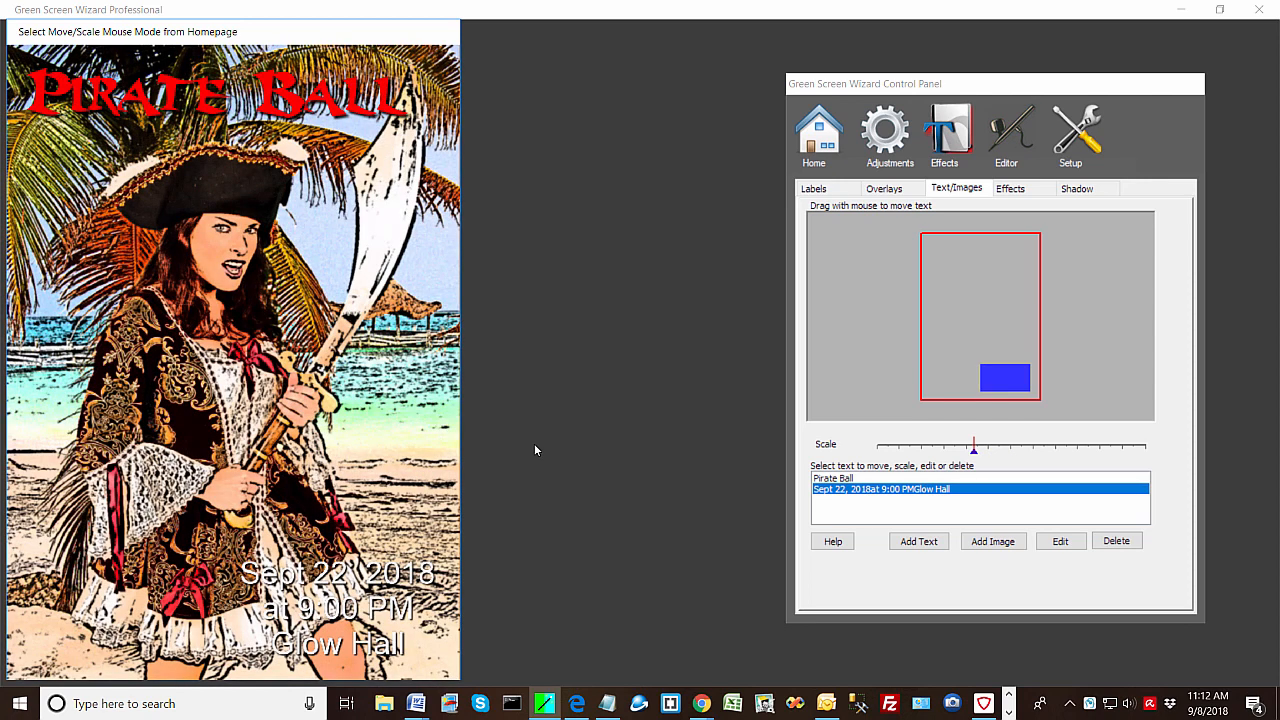
Load Fairy7x5.jpg as the foreground image and set the output size to 5x7 200 Horz.
left_click(826, 146)
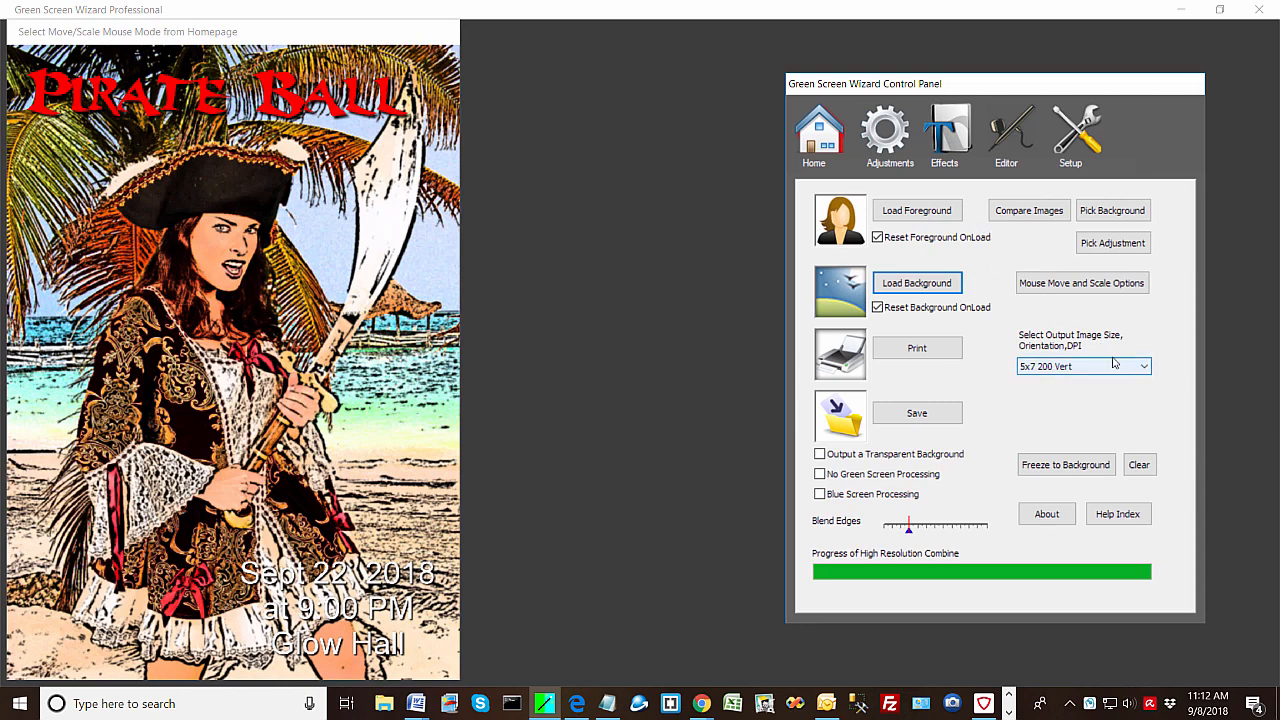
left_click(895, 210)
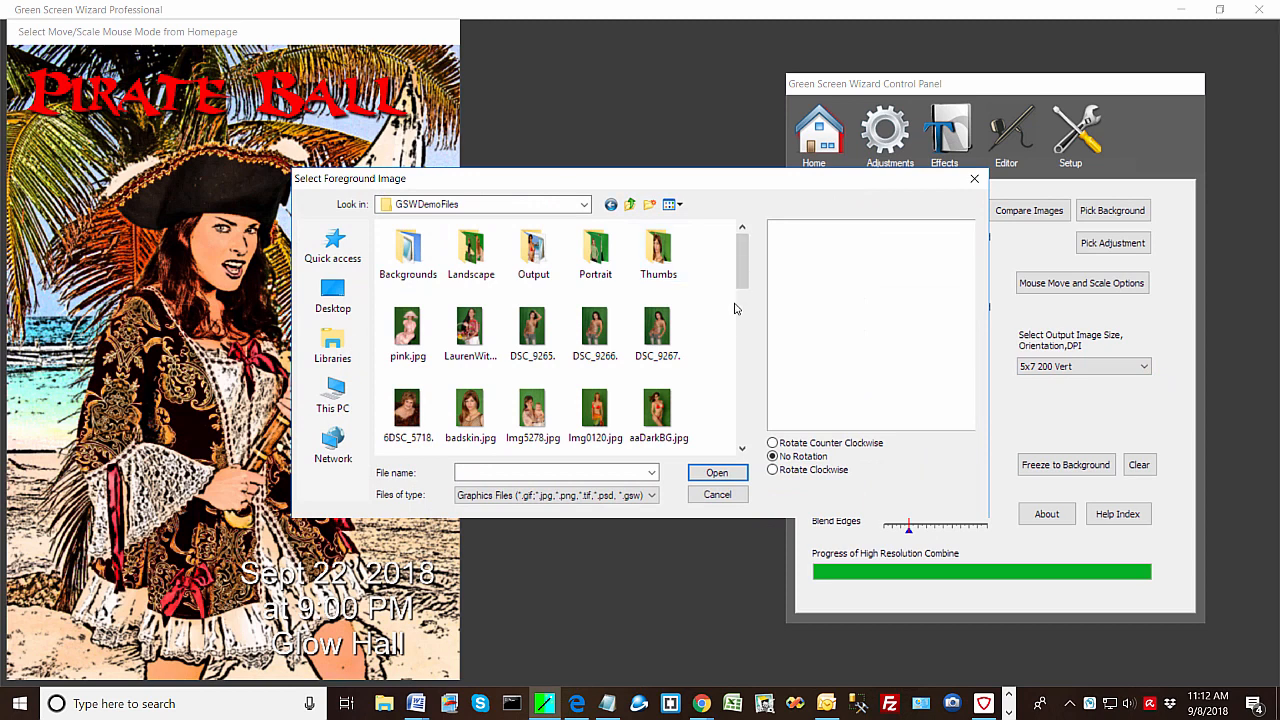
left_click_drag(740, 283, 738, 382)
left_click(470, 288)
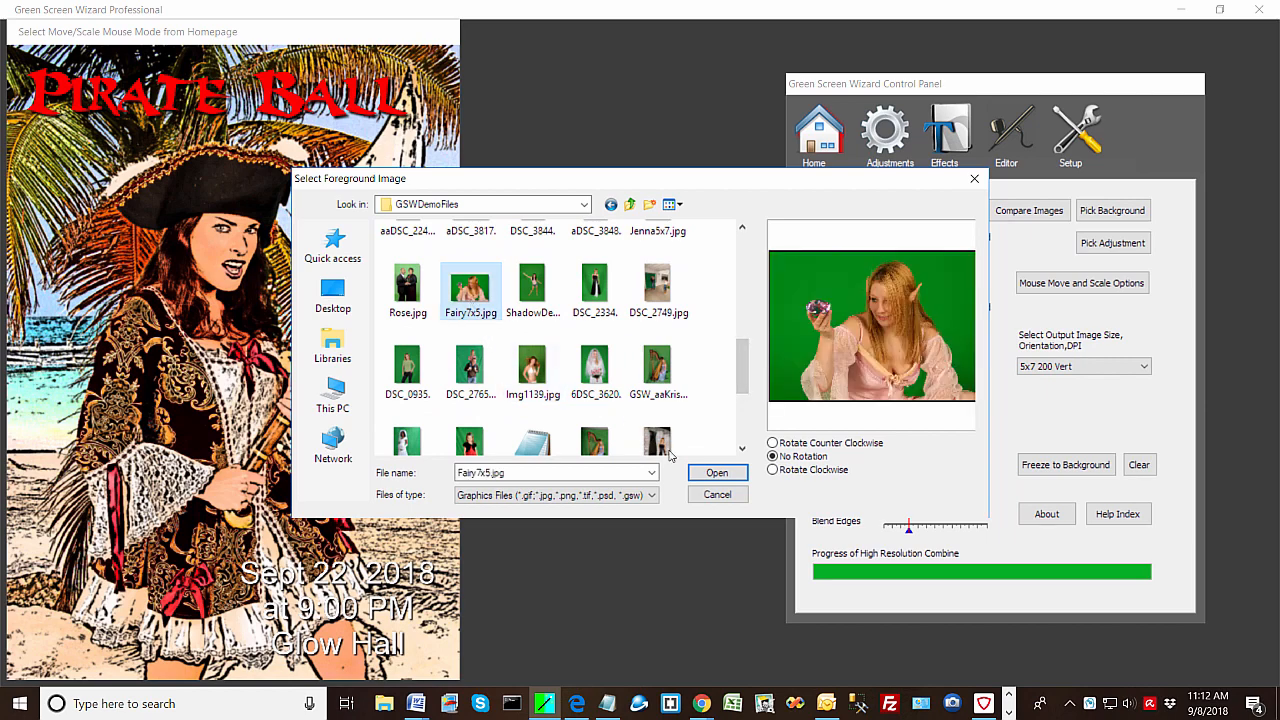
left_click(717, 472)
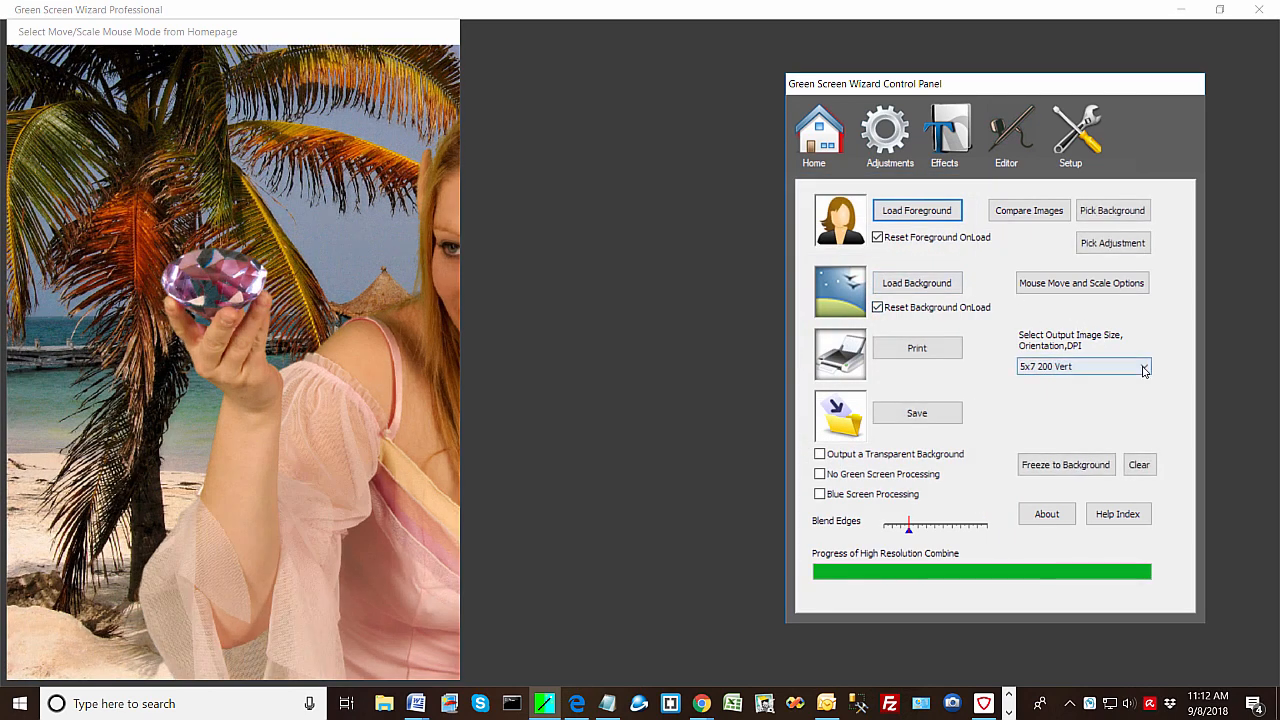
left_click(1144, 370)
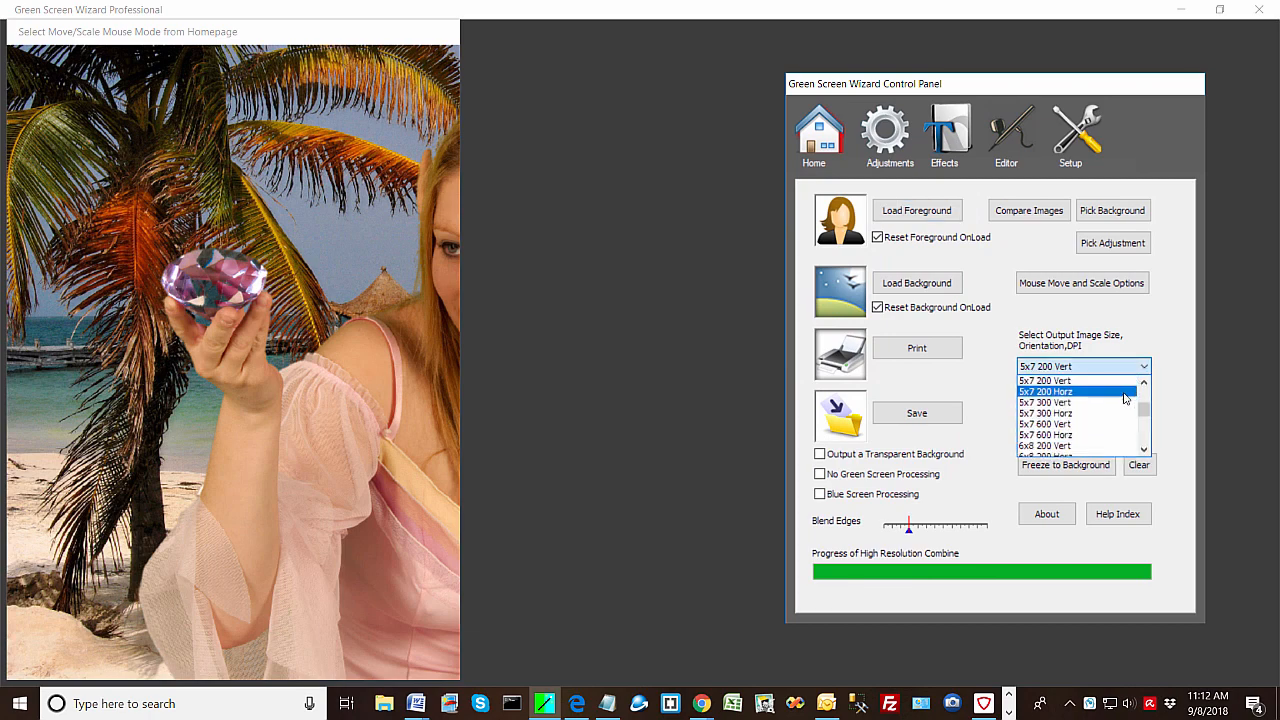
left_click(1124, 394)
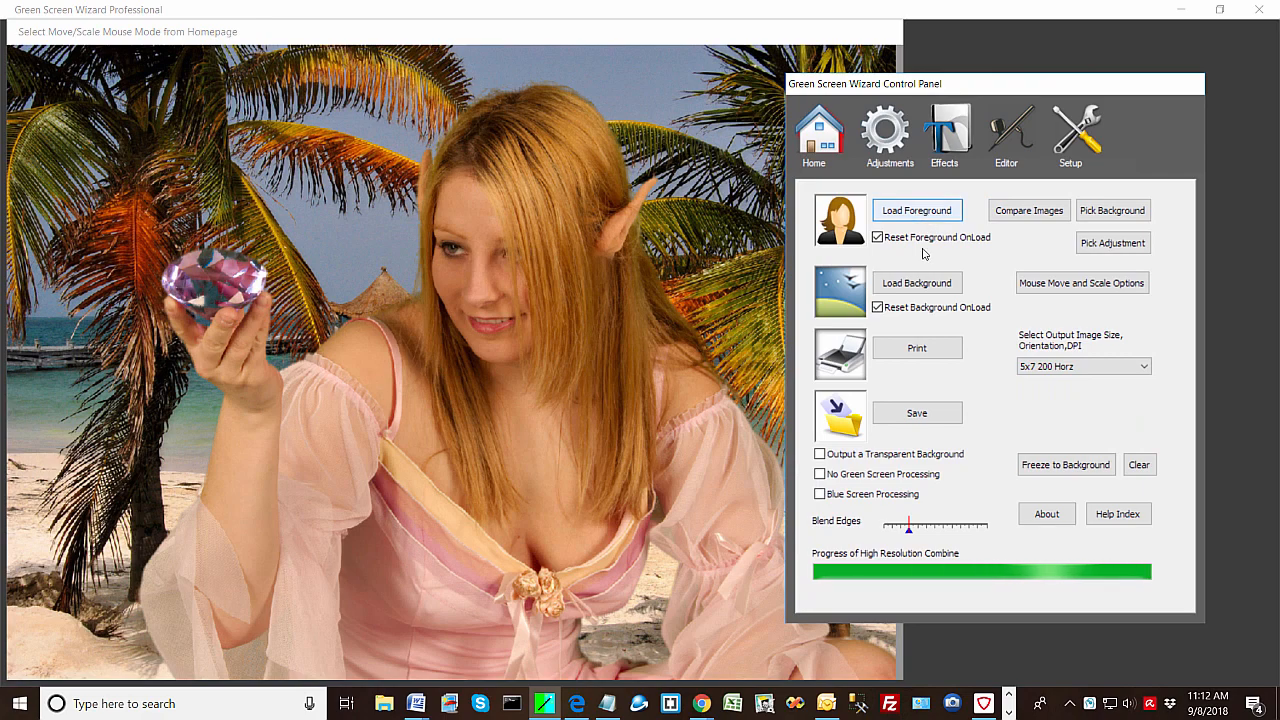
Load the ButterFly7x forest image as the background and move the control panel clear of the picture.
left_click(900, 284)
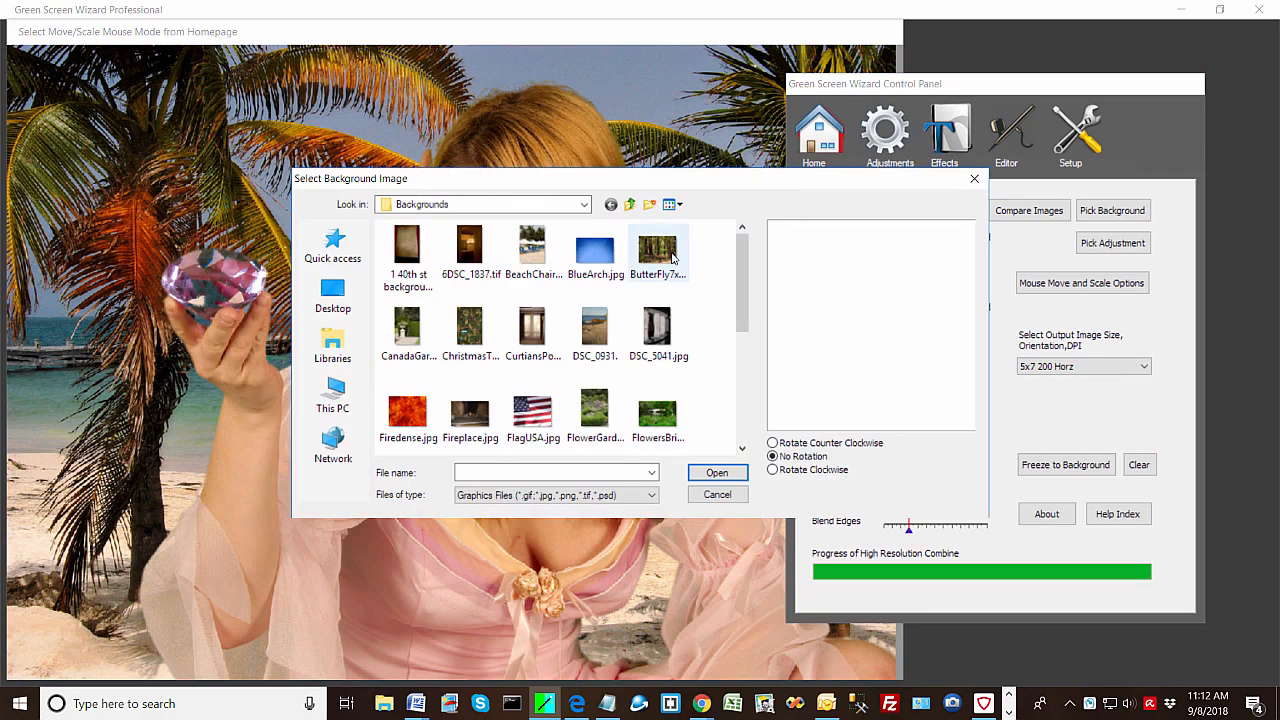
left_click(660, 250)
left_click(717, 472)
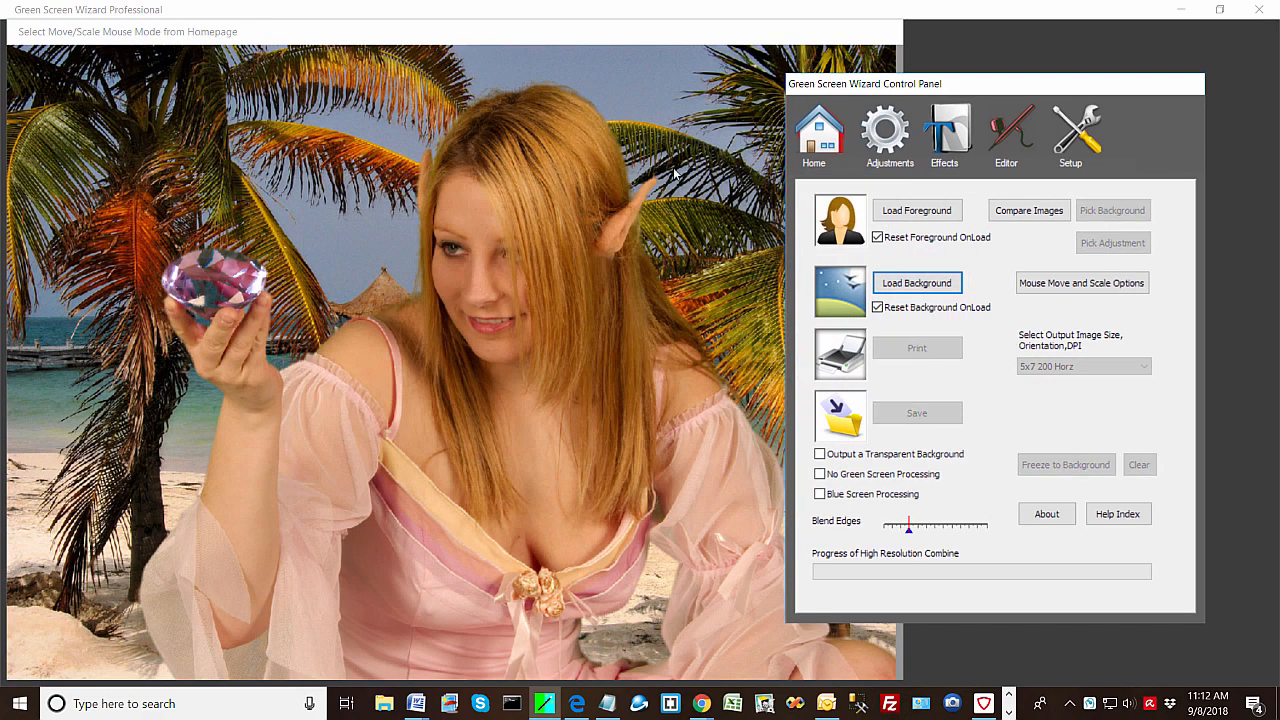
left_click_drag(882, 84, 962, 80)
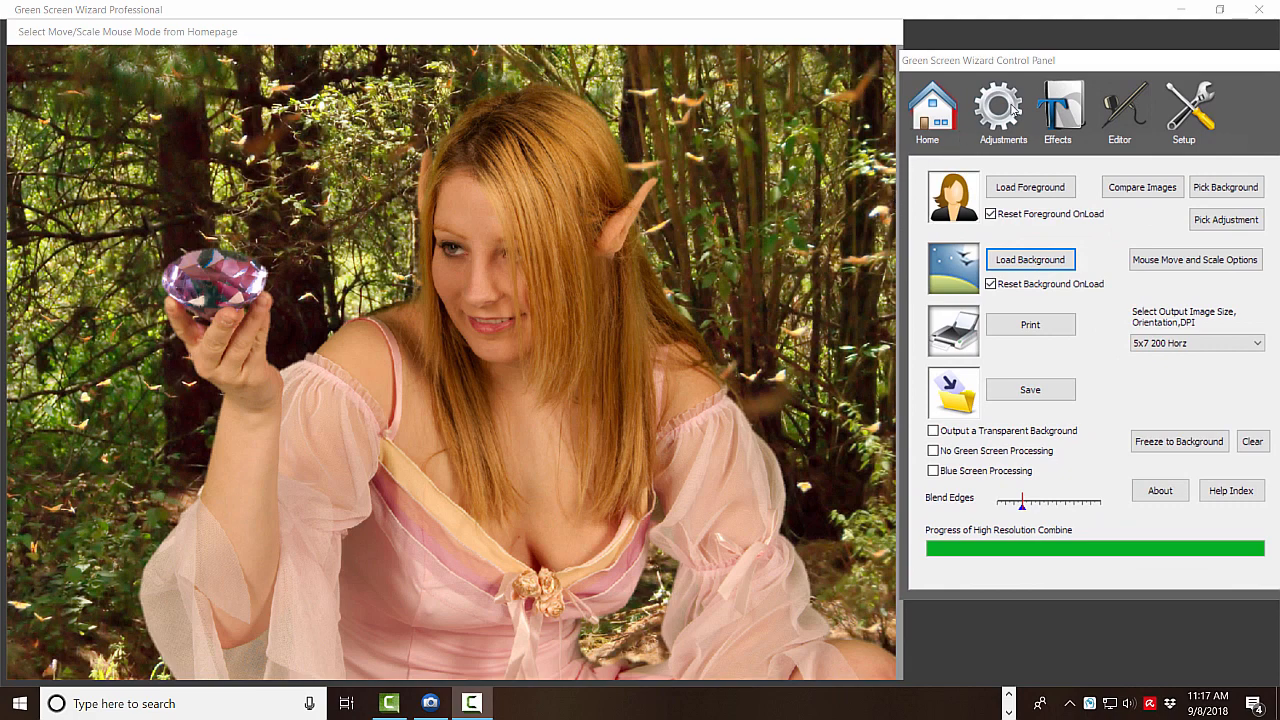
Add the image ButterflyWing.png to the fairy picture on the Frame Layer.
left_click(1064, 112)
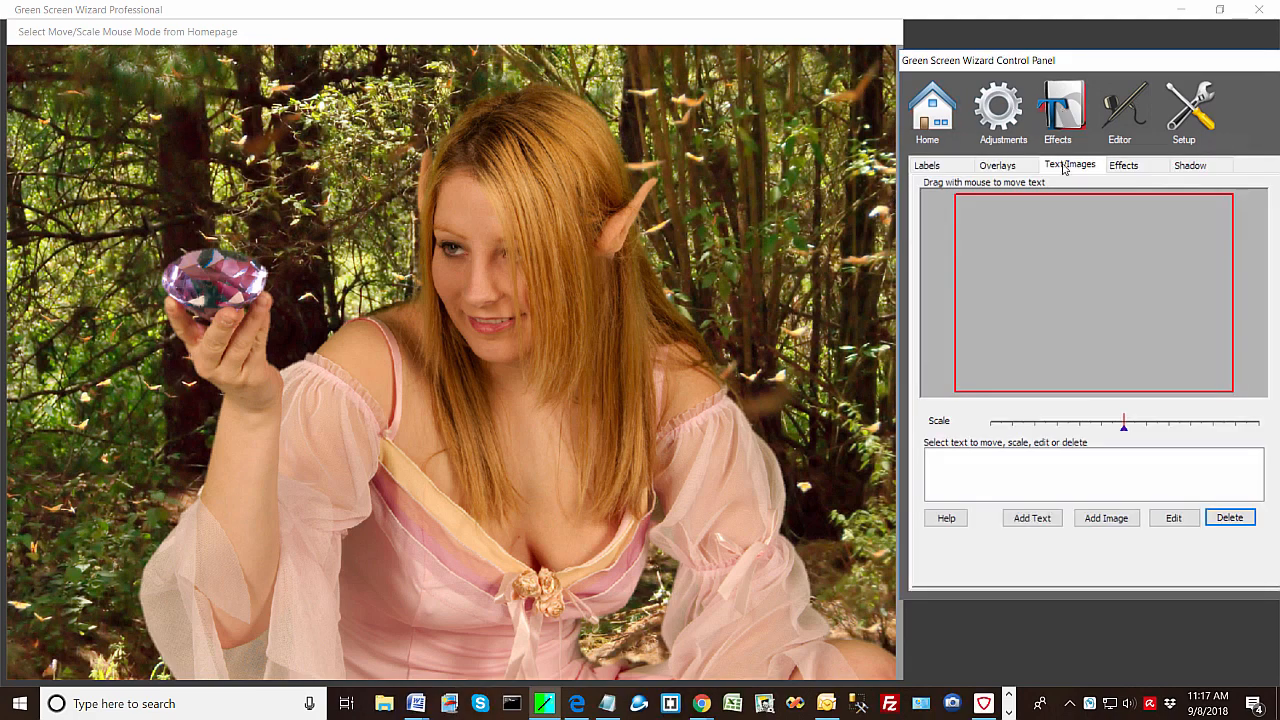
left_click(1106, 520)
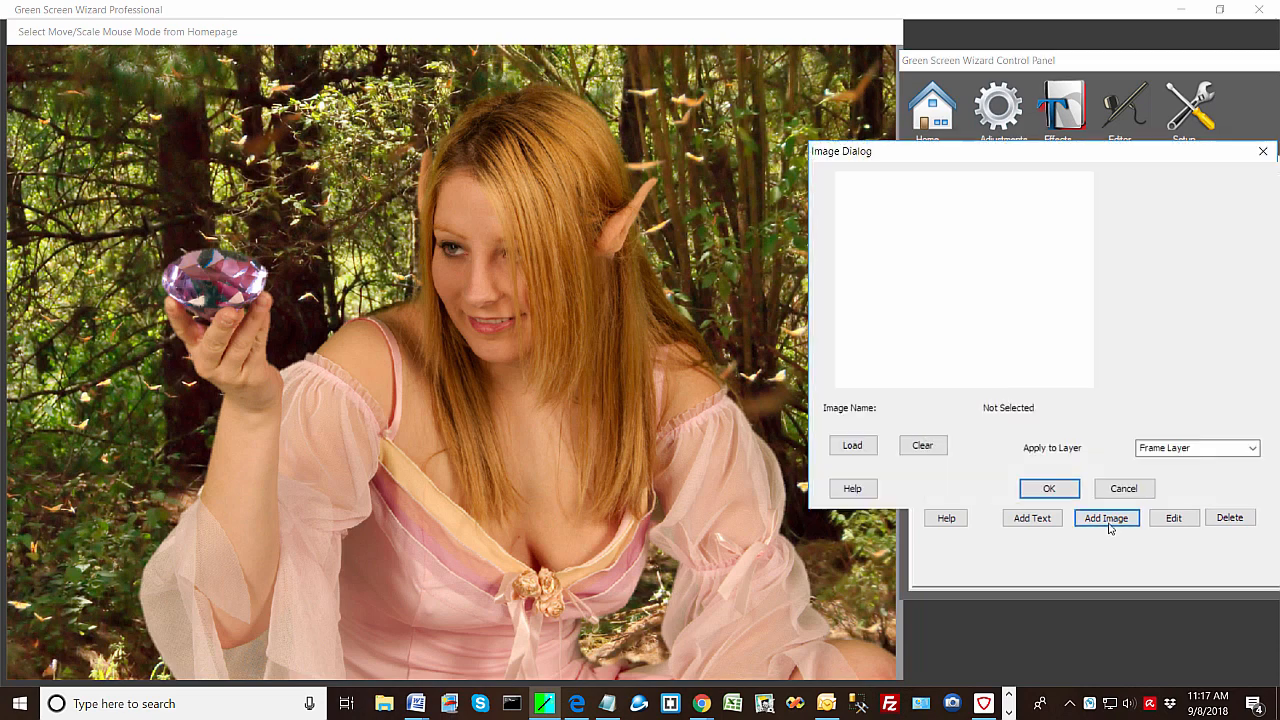
left_click(855, 444)
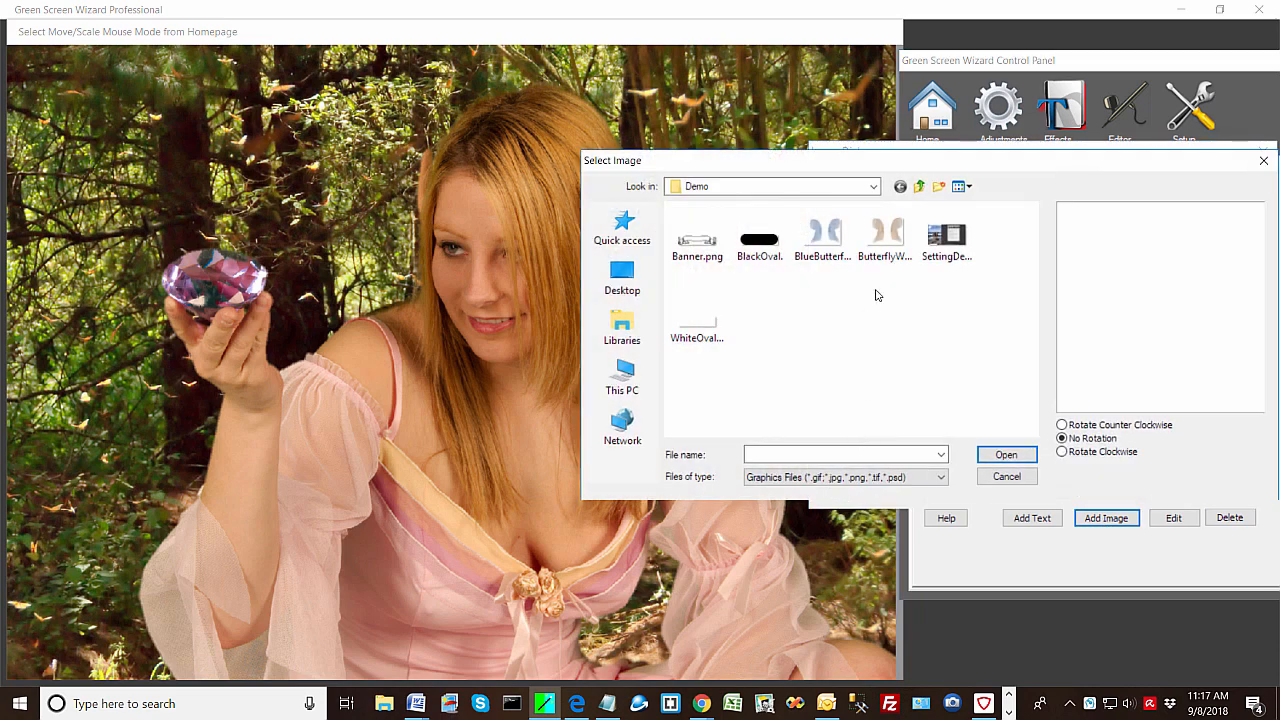
left_click(883, 238)
left_click(1006, 455)
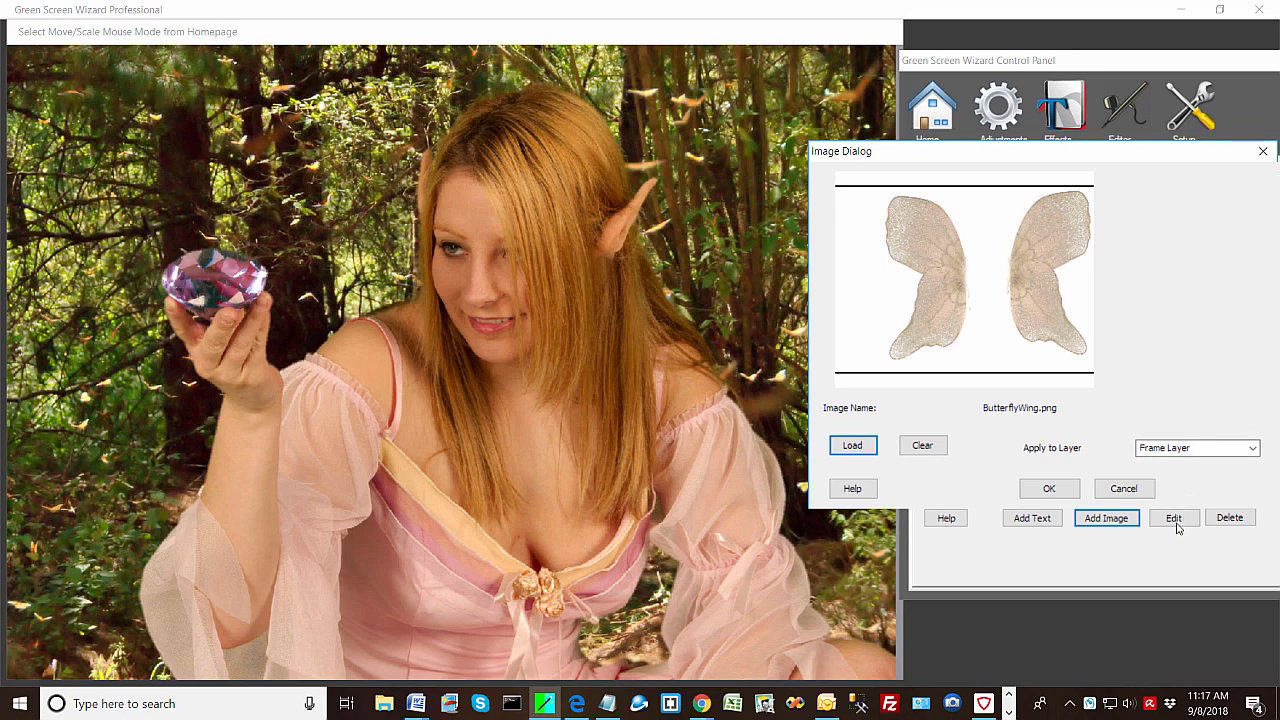
left_click(1050, 490)
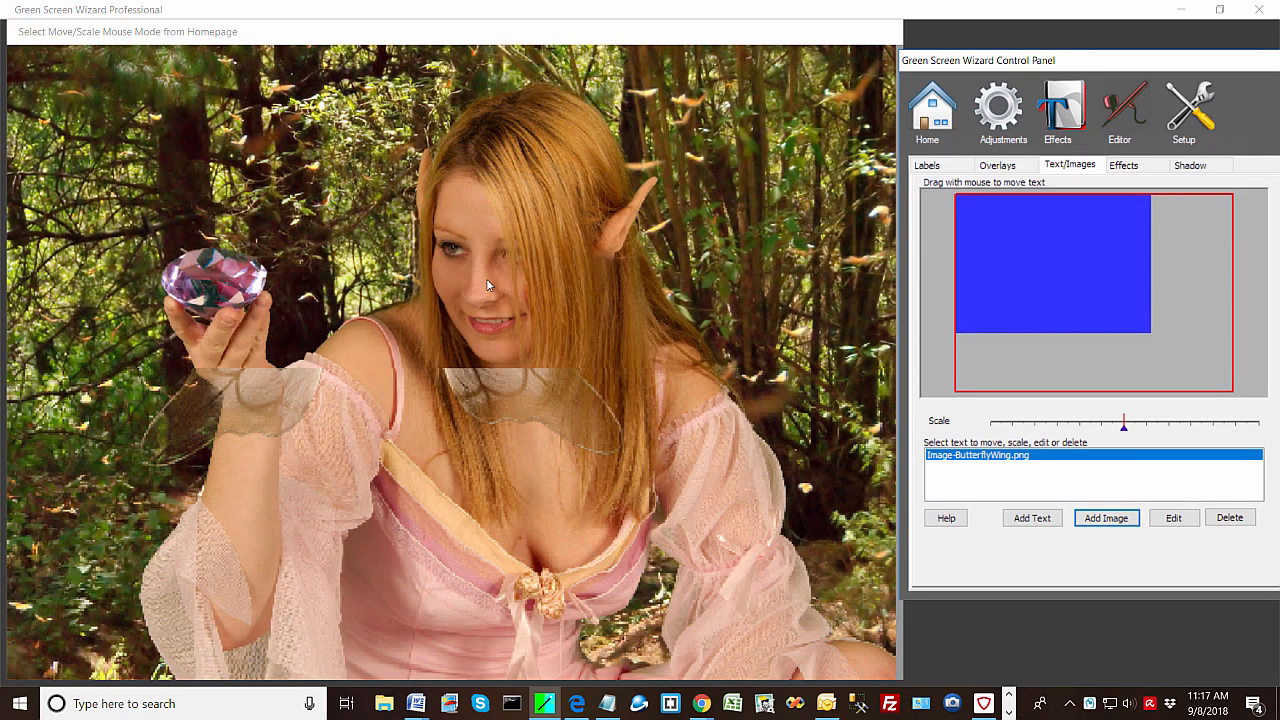
Enlarge the butterfly wings and position them evenly around the fairy's head and shoulders.
left_click(445, 255)
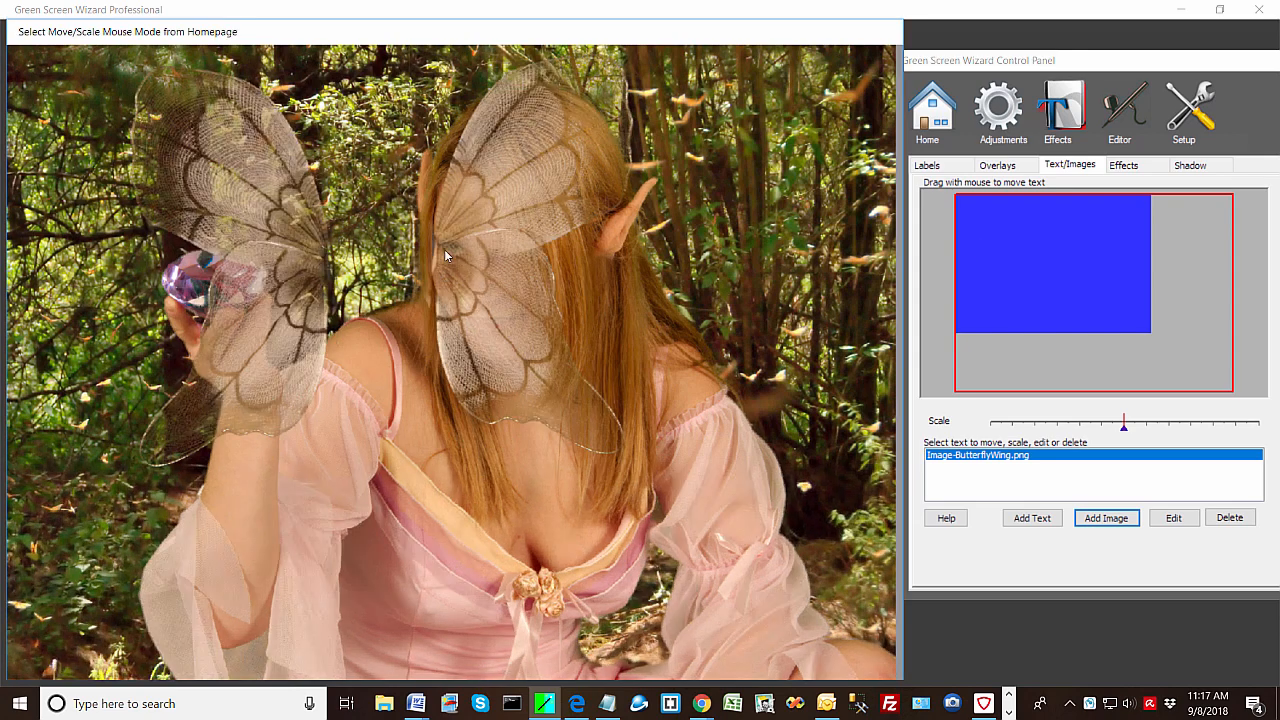
left_click_drag(445, 255, 580, 293)
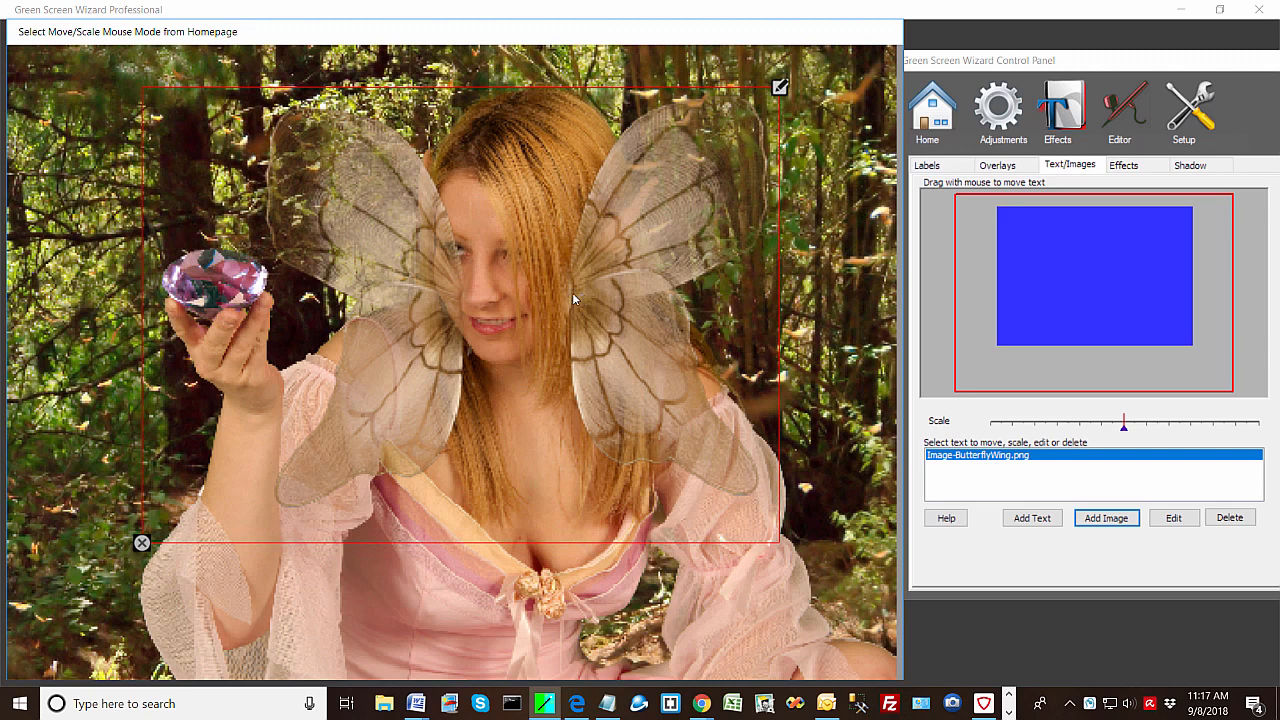
scroll(562, 303, "up", 3)
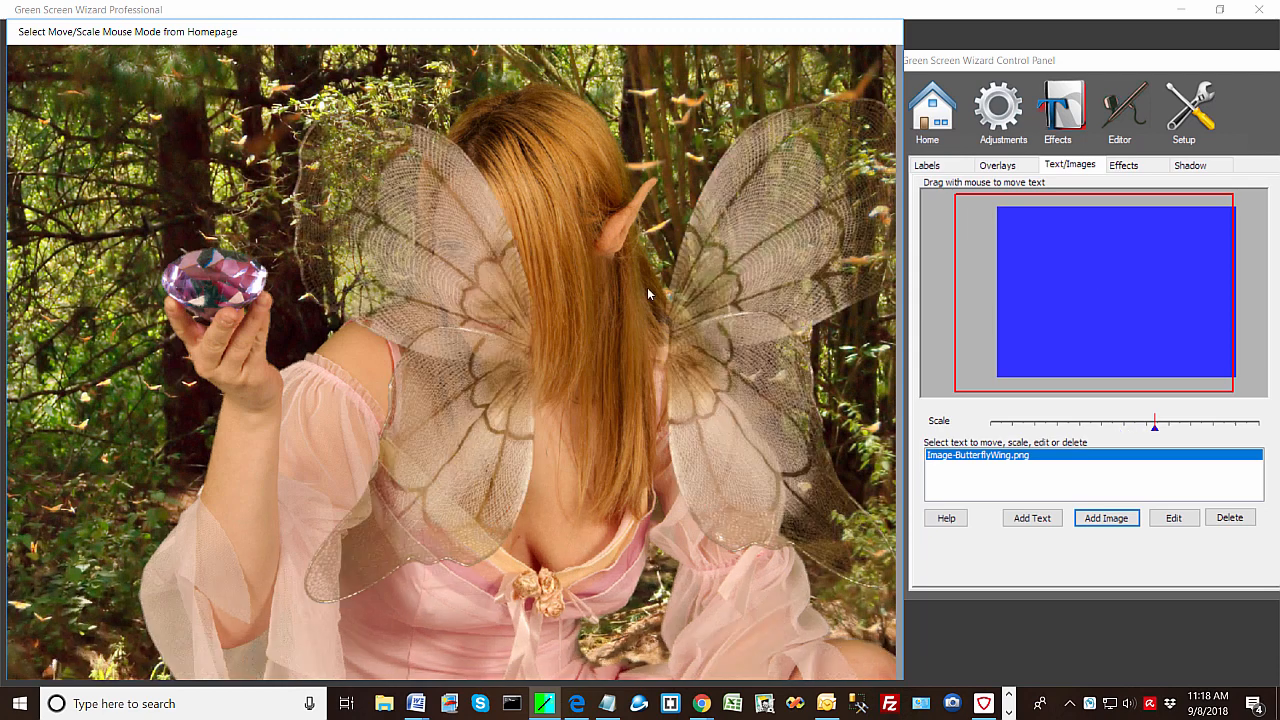
left_click_drag(1084, 306, 1076, 294)
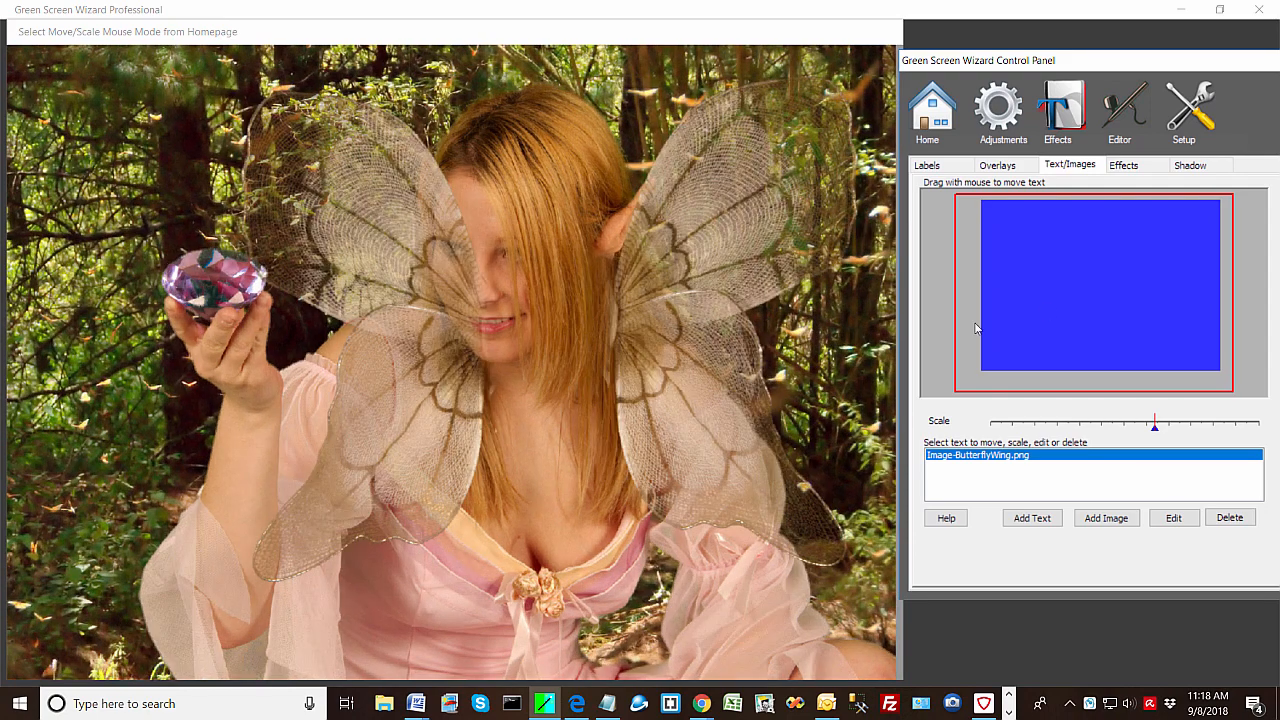
left_click_drag(659, 356, 649, 356)
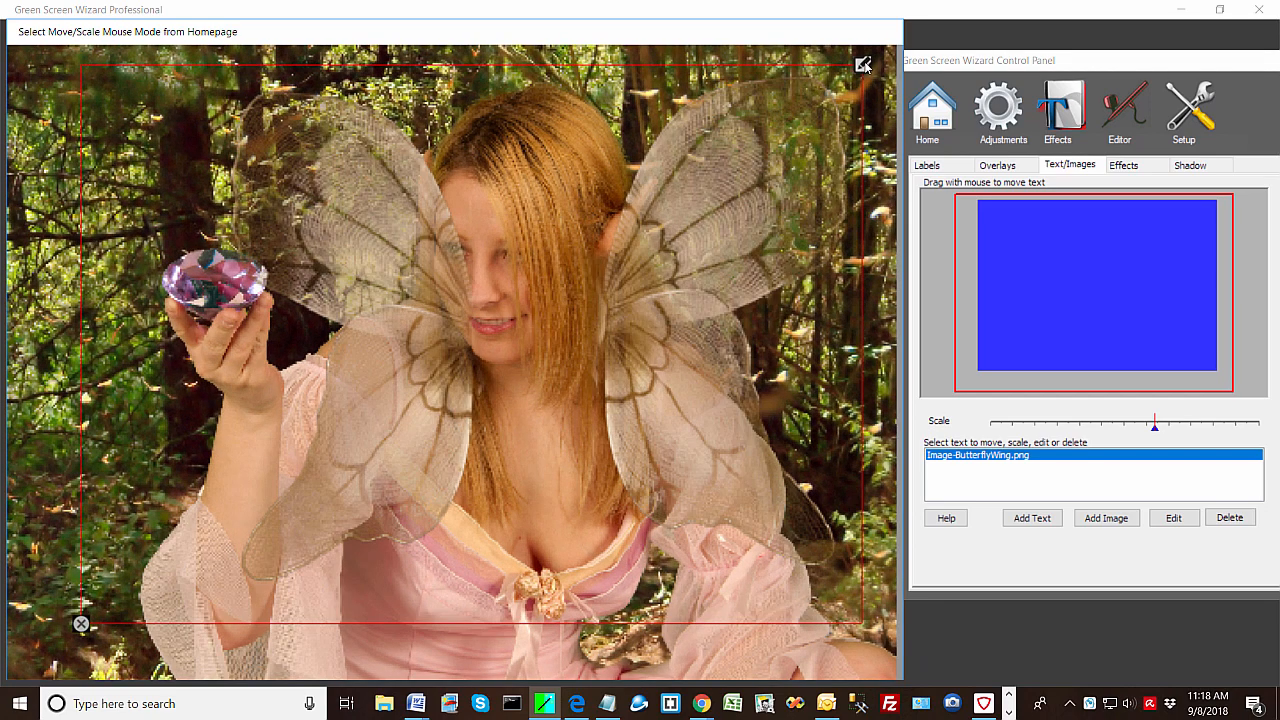
Apply the ButterflyWing.png image to the Background Layer, placing the wings behind the fairy.
left_click(863, 64)
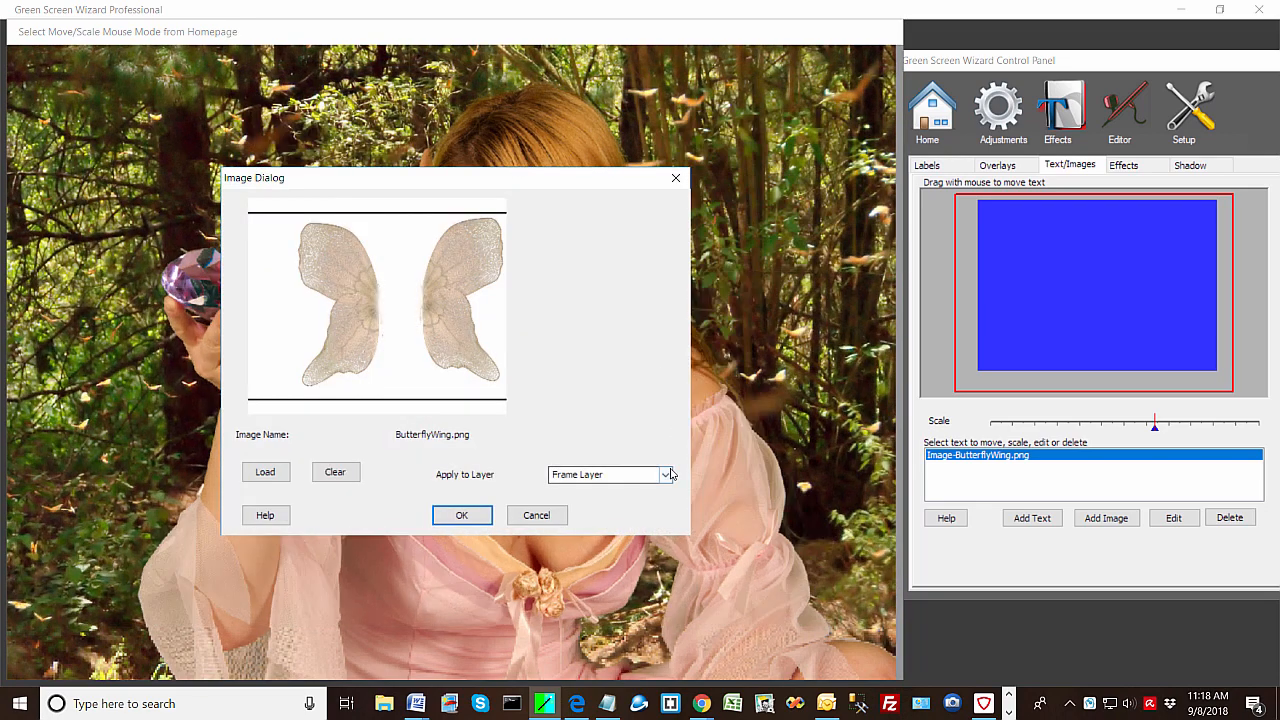
left_click(666, 476)
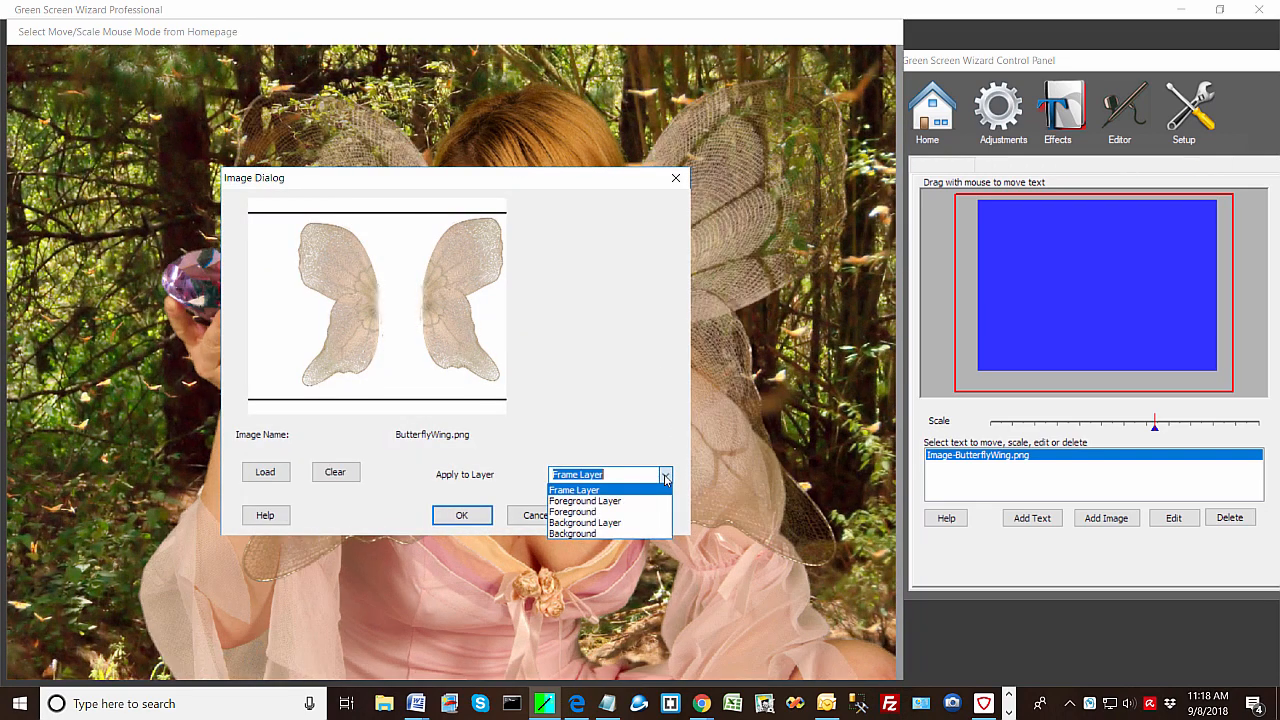
left_click(644, 528)
left_click(460, 515)
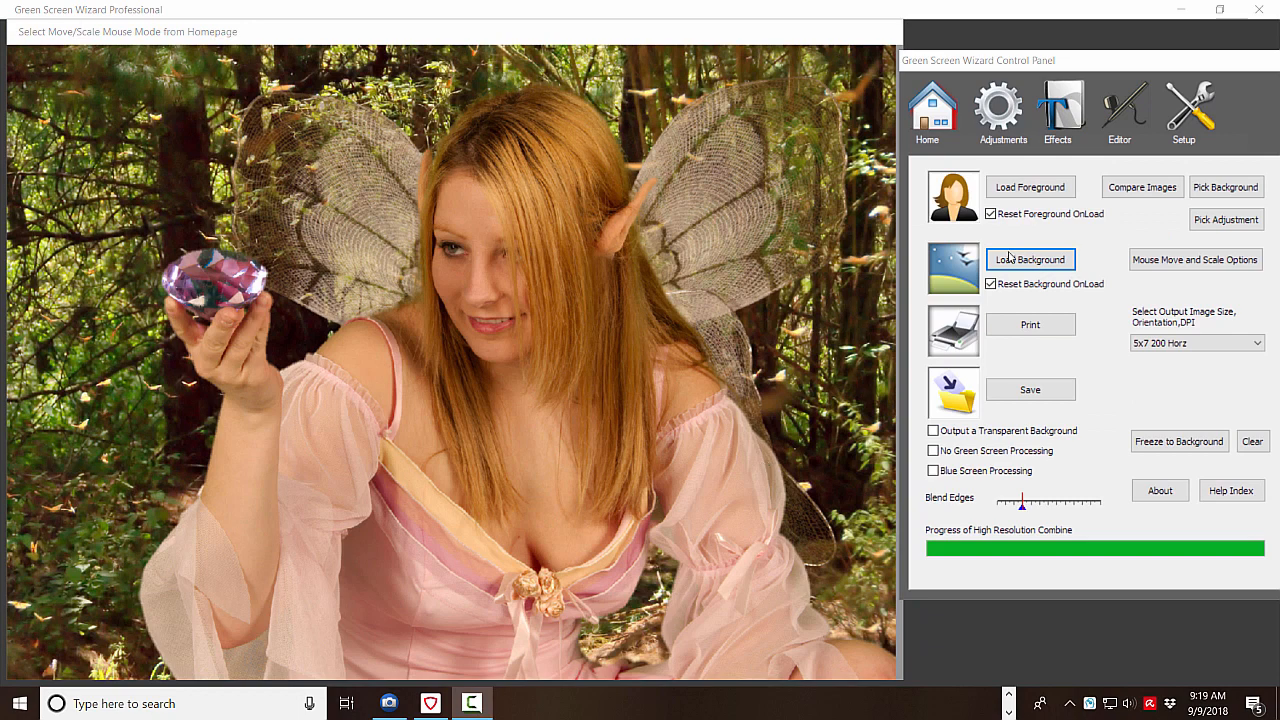
Load DSC_9265.JPG as the foreground image and the landscape OceanLaJol ocean picture as the background.
left_click(1030, 187)
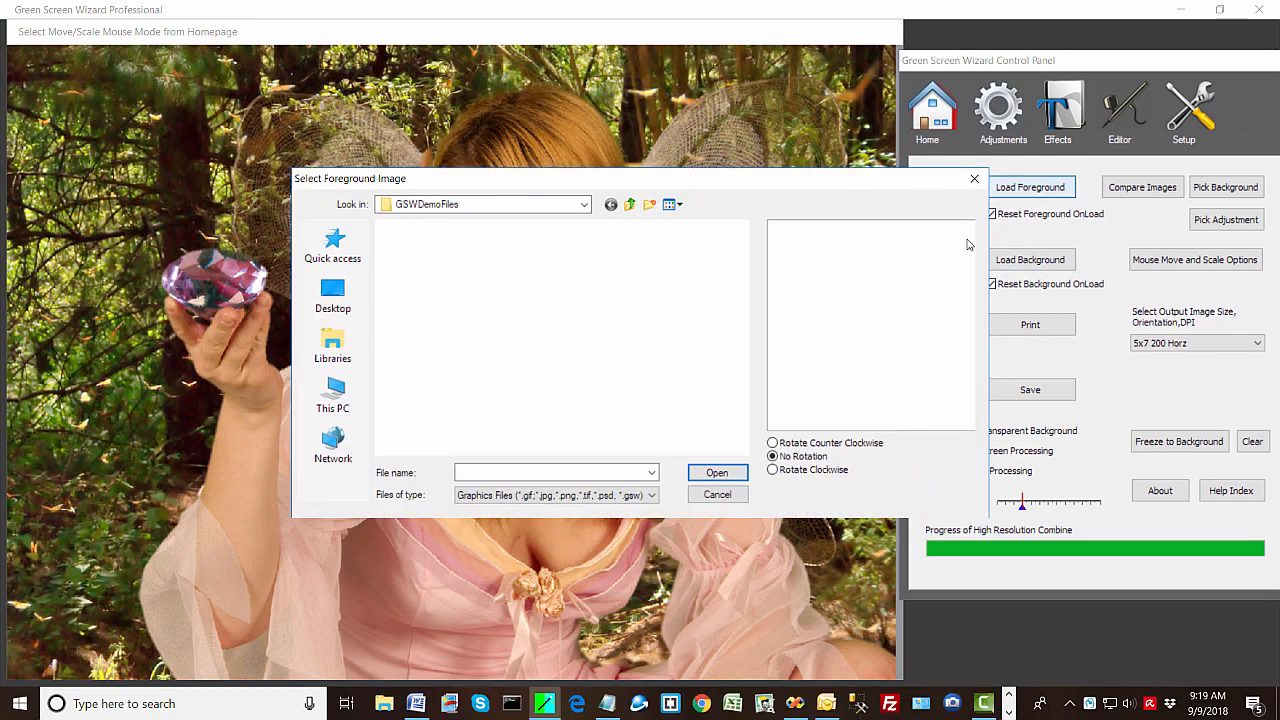
left_click(532, 327)
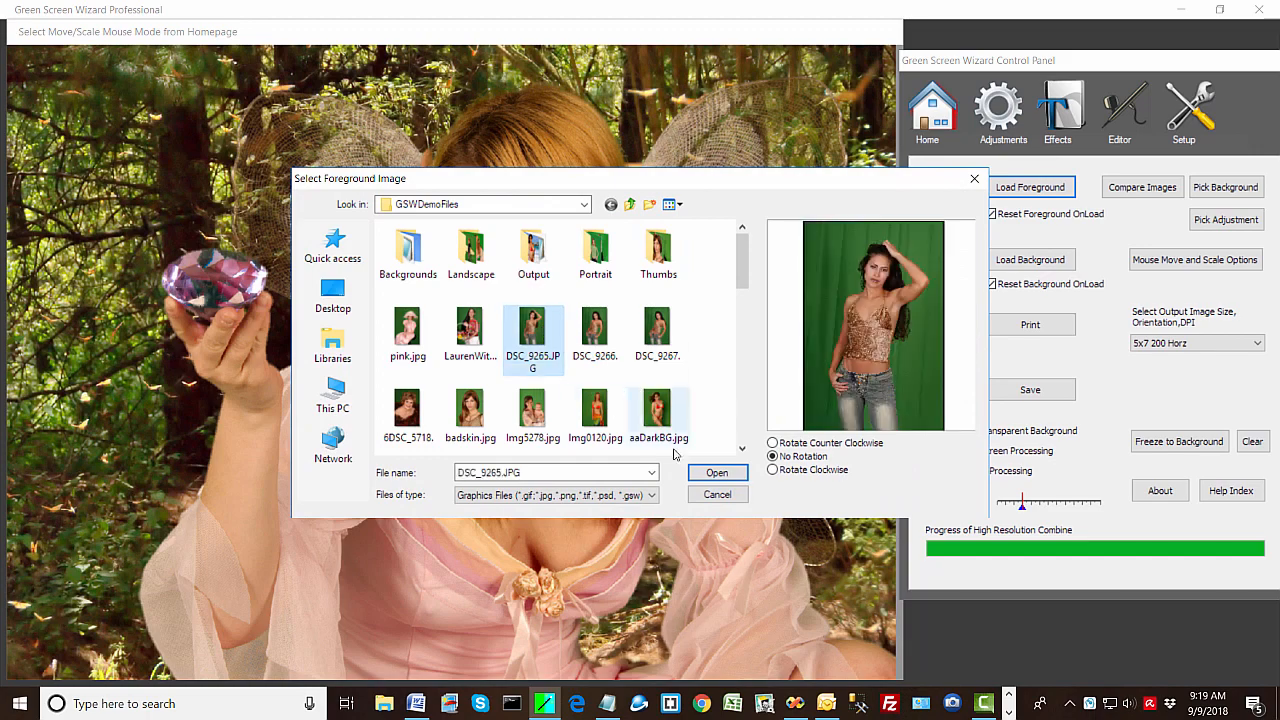
left_click(724, 470)
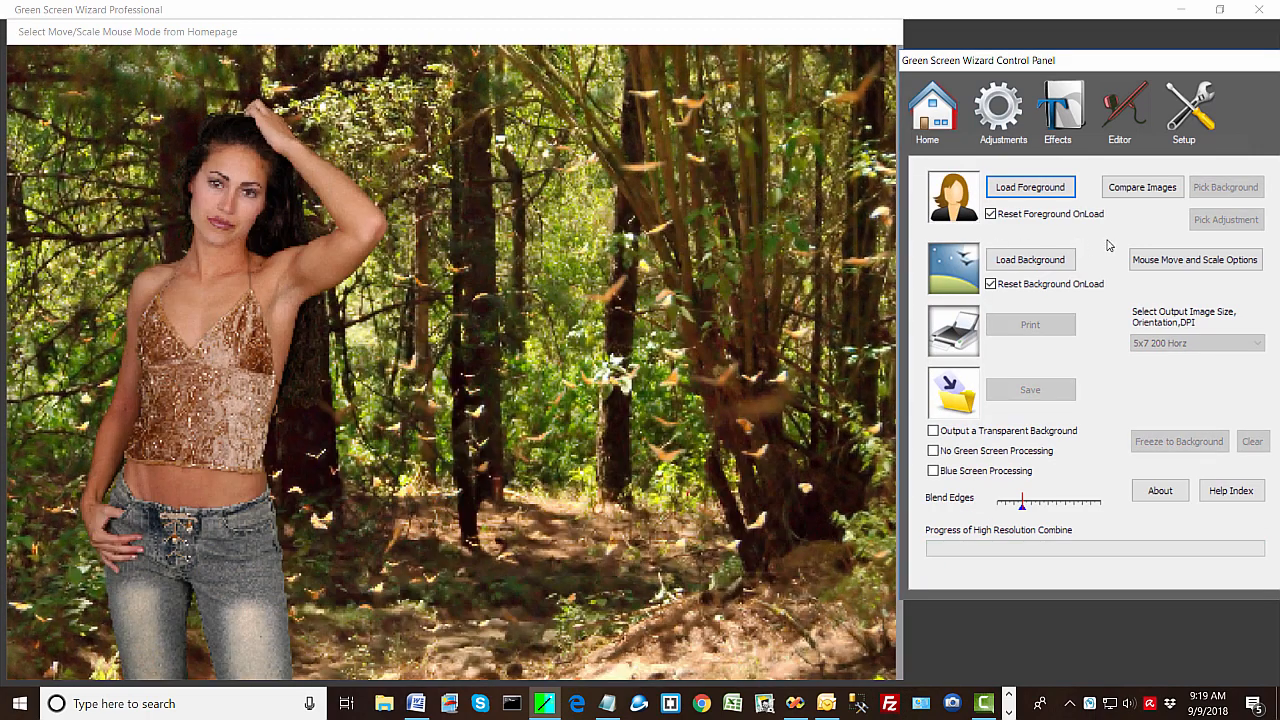
left_click(1030, 260)
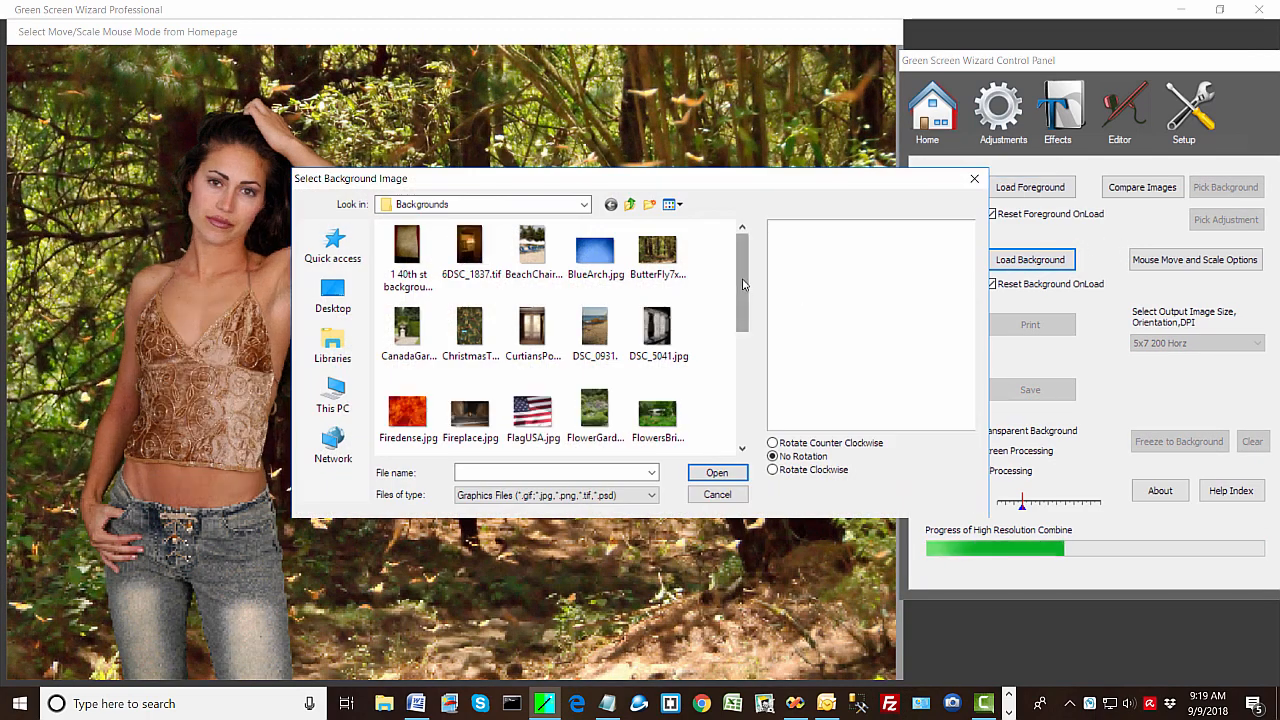
left_click_drag(741, 290, 744, 395)
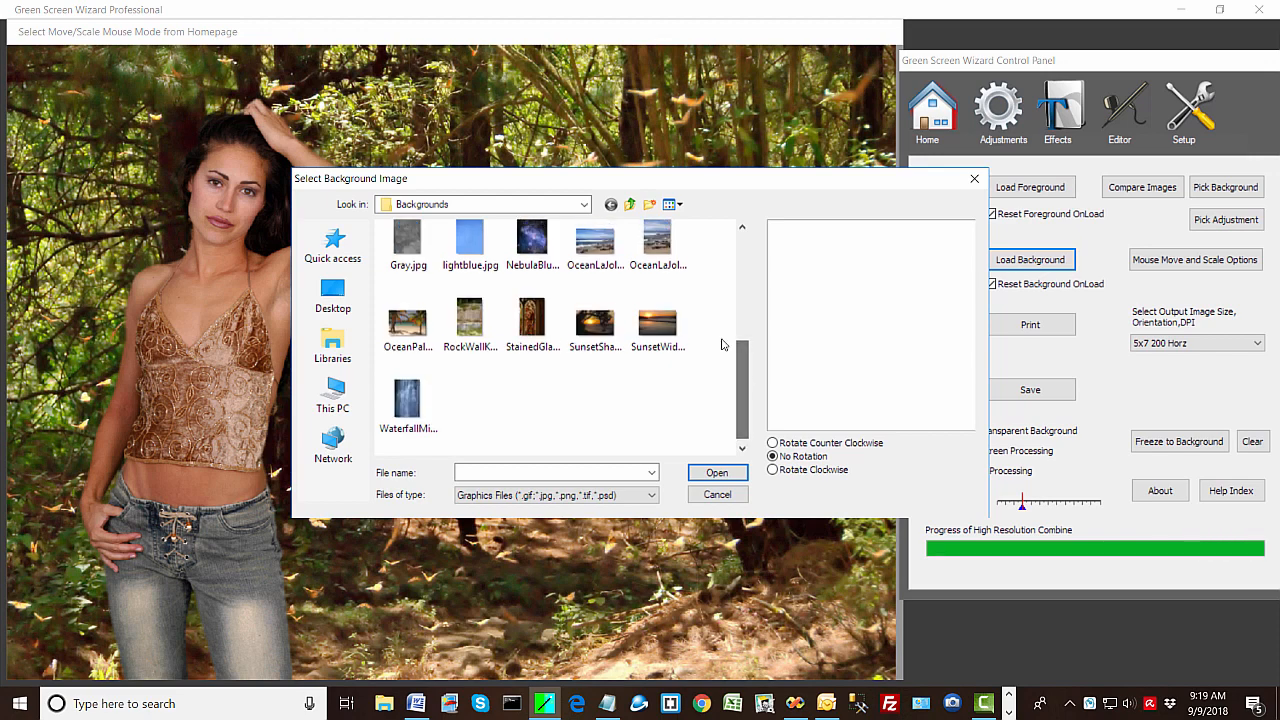
left_click(595, 245)
left_click(716, 472)
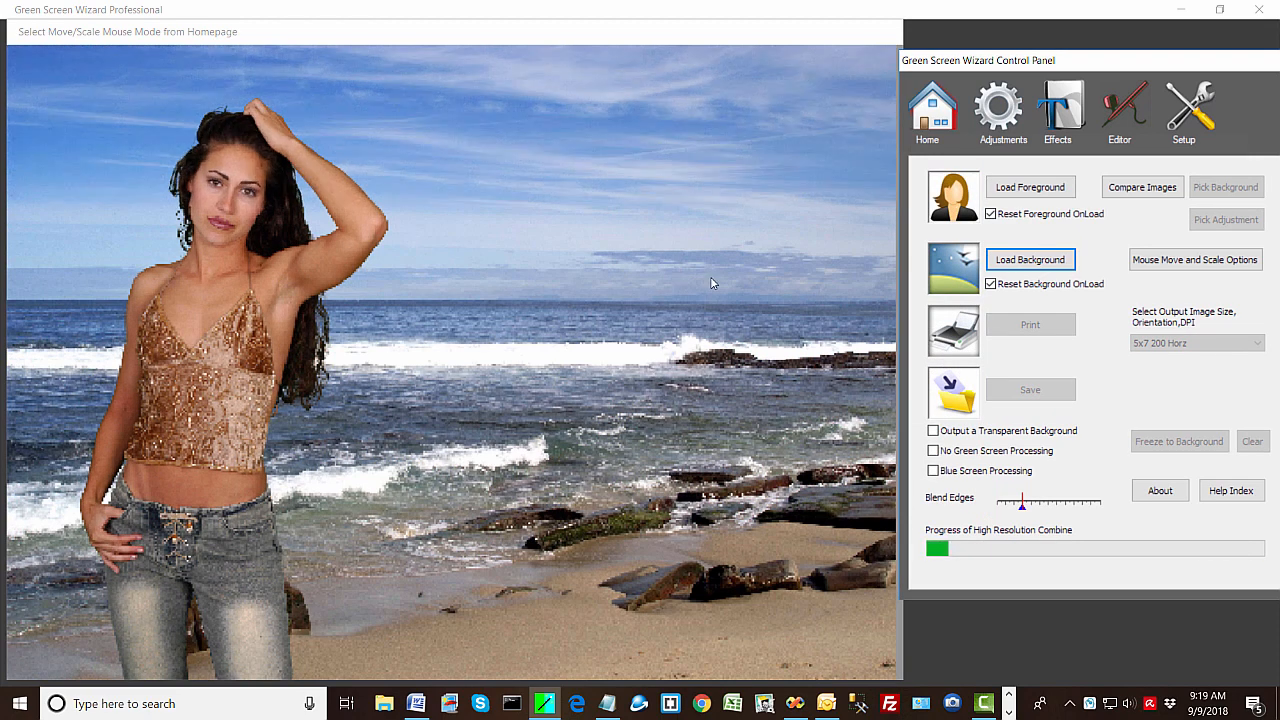
Nudge the woman slightly up and to the left, and freeze her into the beach background.
mouse_move(240, 369)
left_mouse_down()
mouse_move(294, 366)
mouse_move(239, 366)
left_mouse_up()
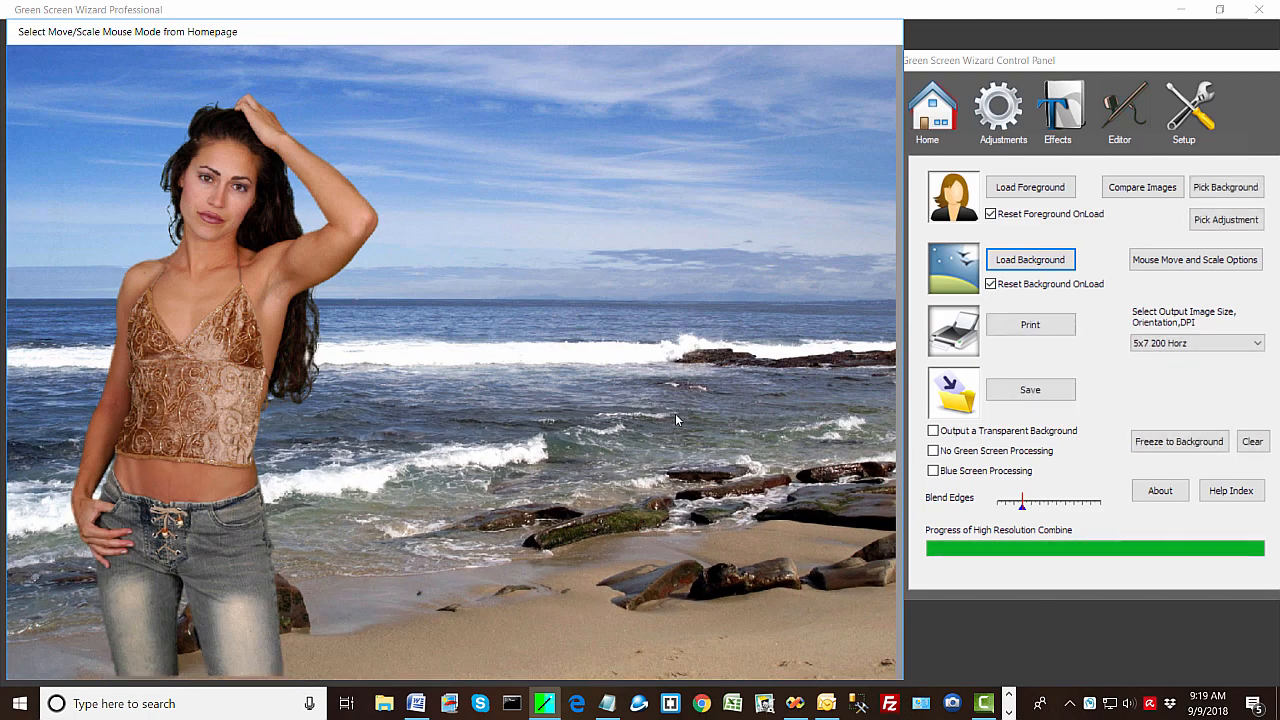
left_click(1180, 442)
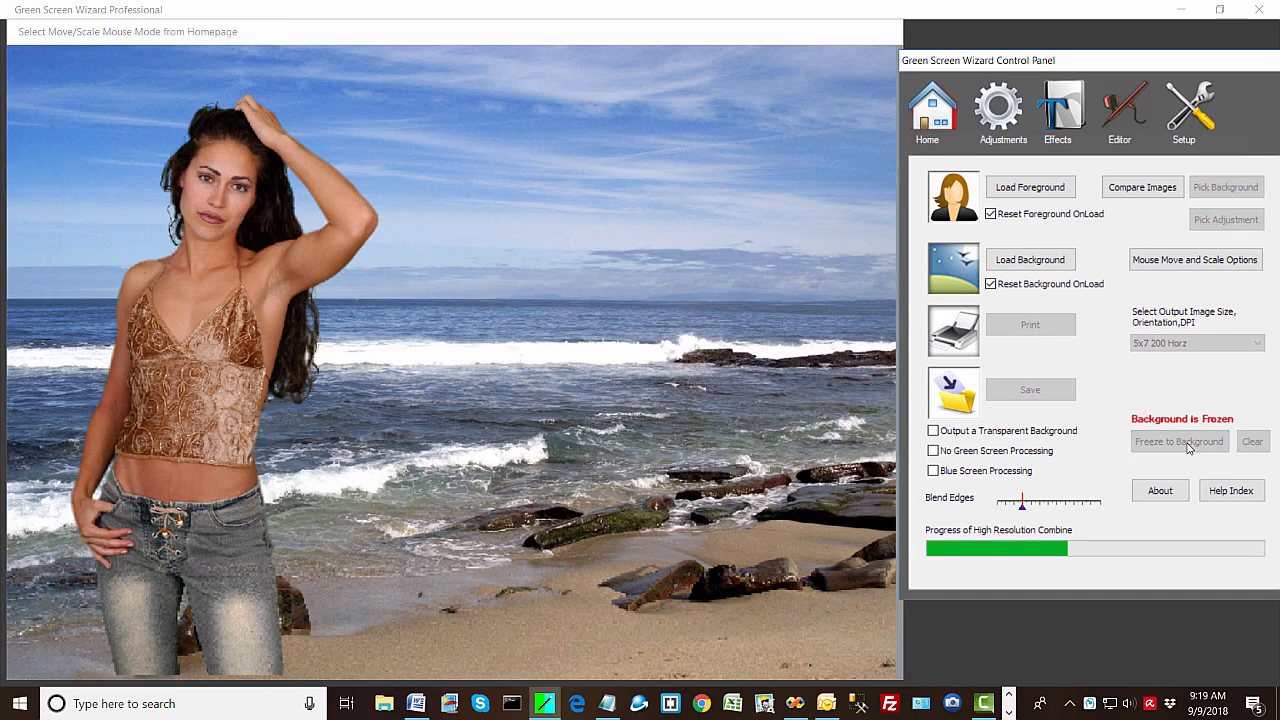
Load DSC_9266.JPG as the foreground, move this second pose to the middle of the beach, and freeze it to the background.
left_click(996, 195)
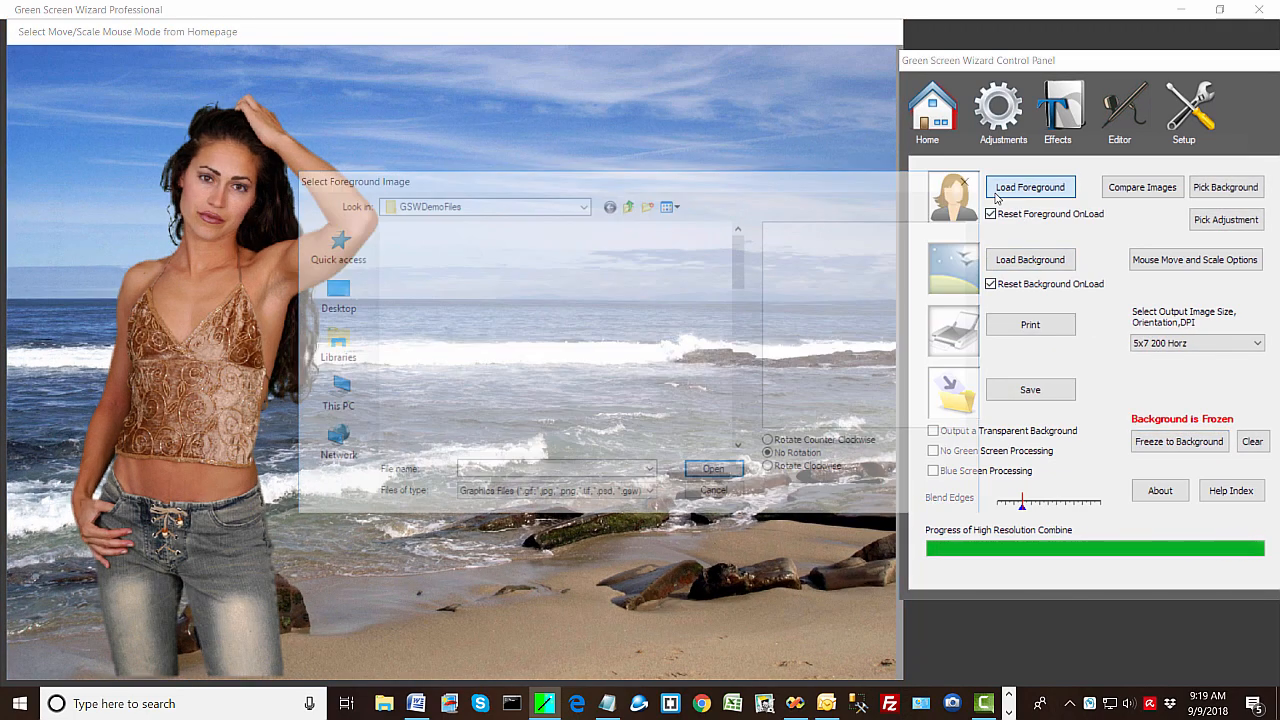
left_click(592, 340)
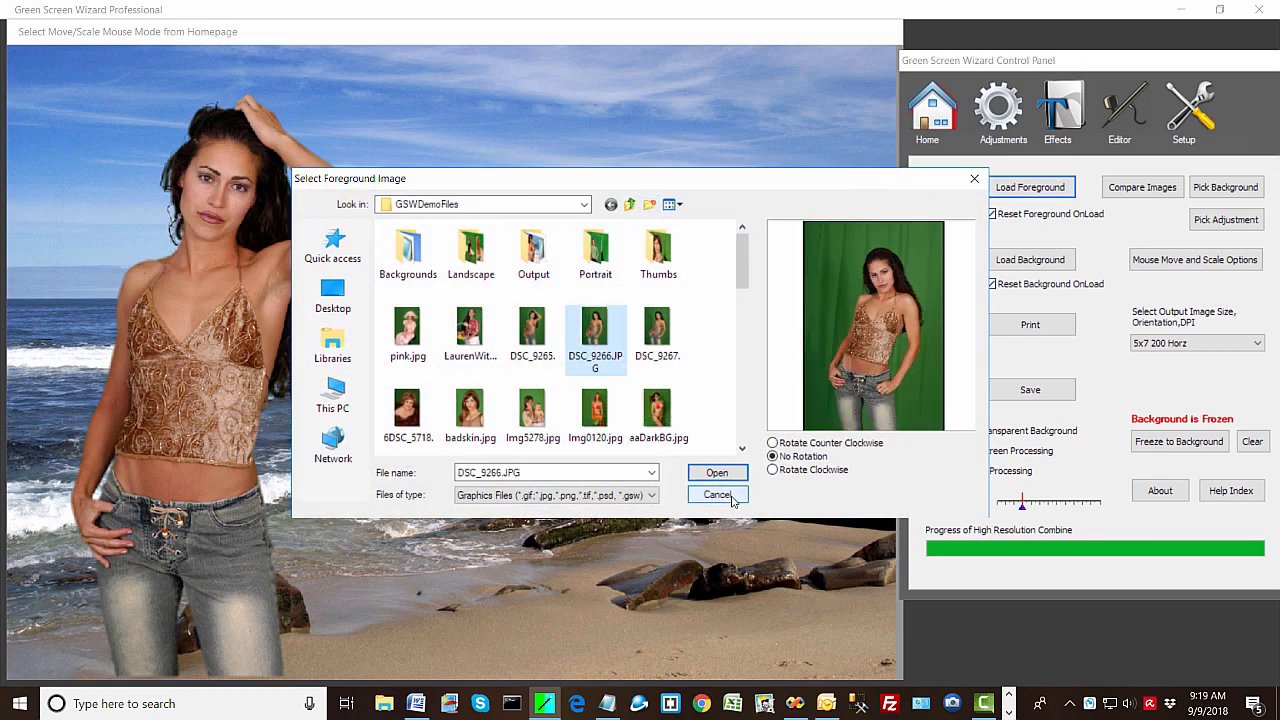
left_click(716, 473)
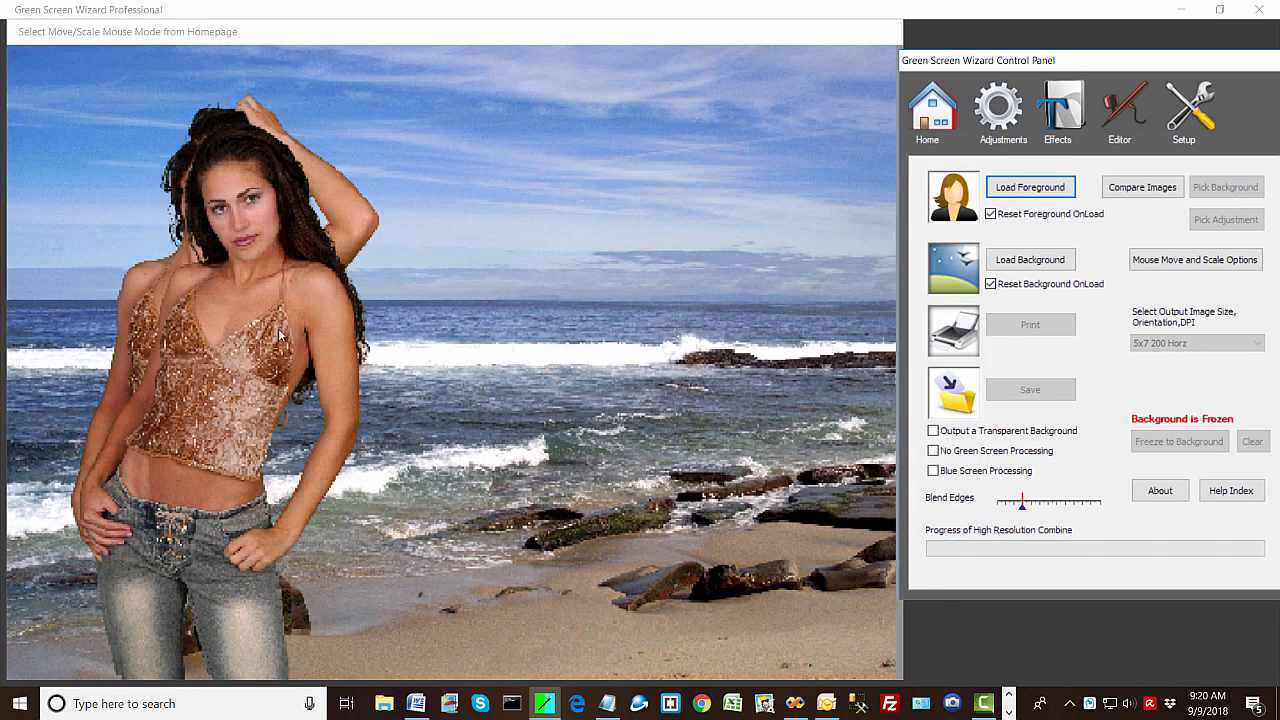
left_click_drag(280, 336, 563, 322)
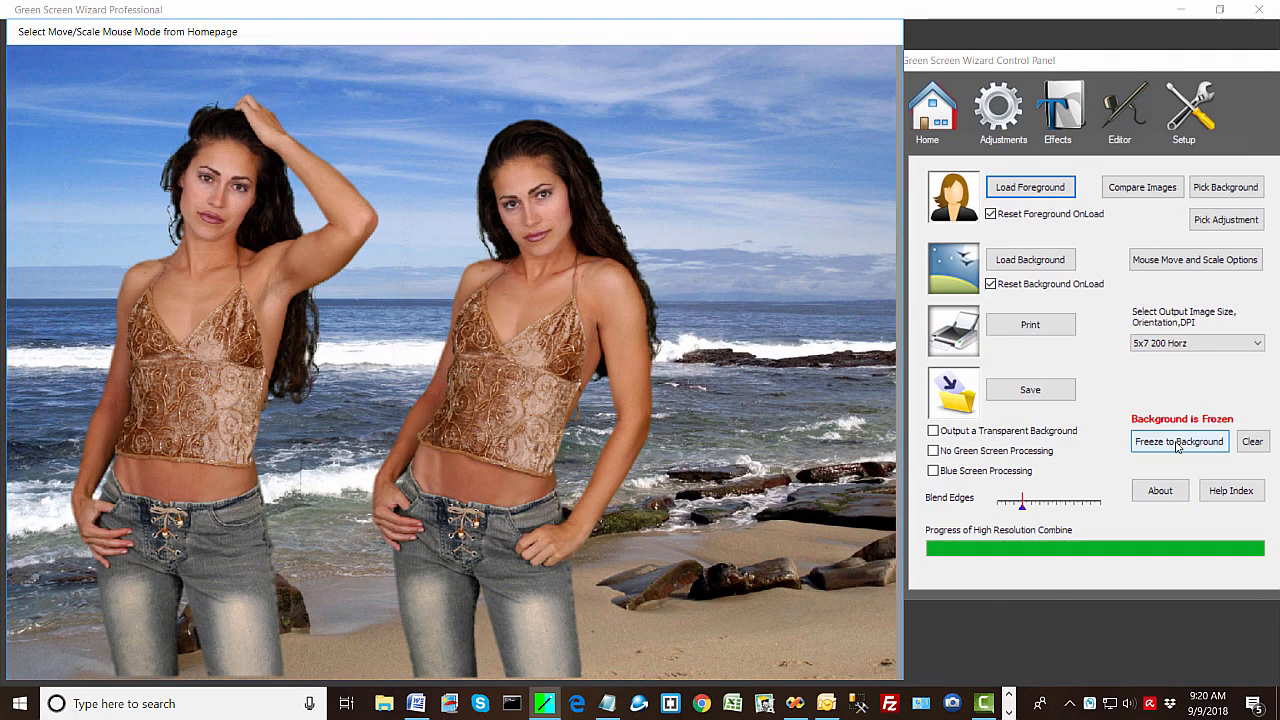
left_click(1177, 447)
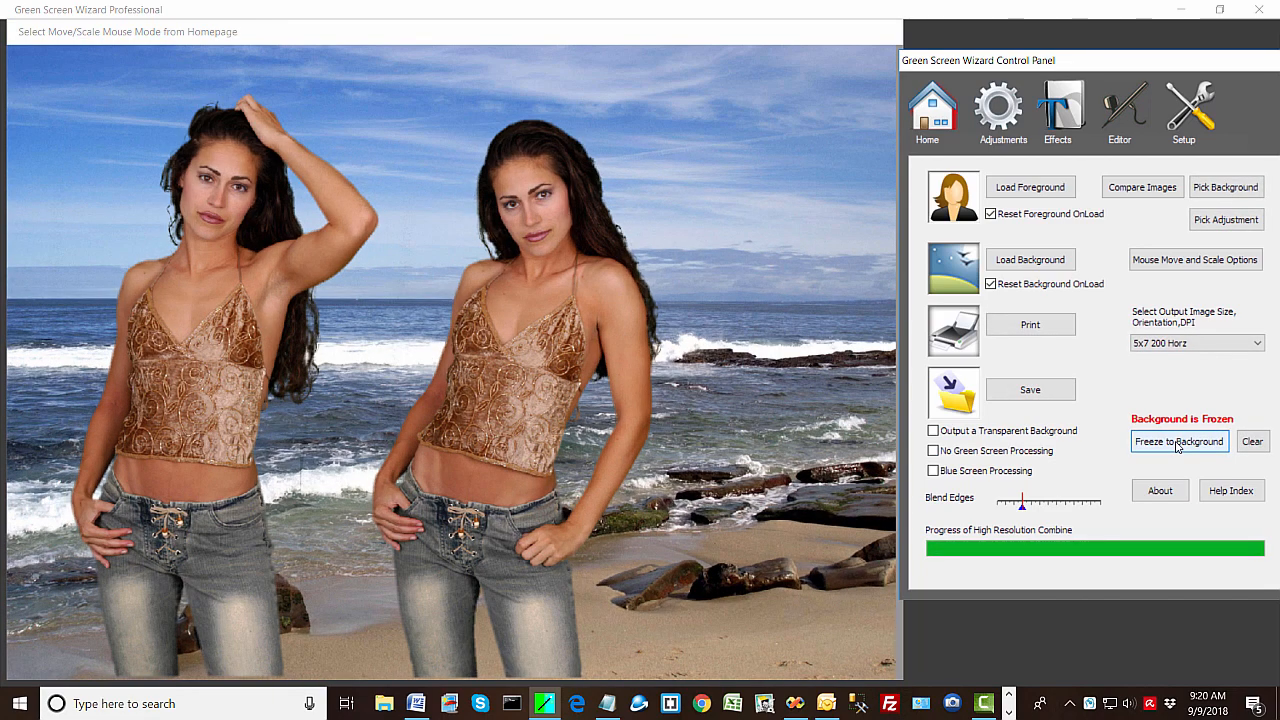
Load the DSC_9267 foreground image and move this third pose to the right side of the beach.
left_click(1030, 187)
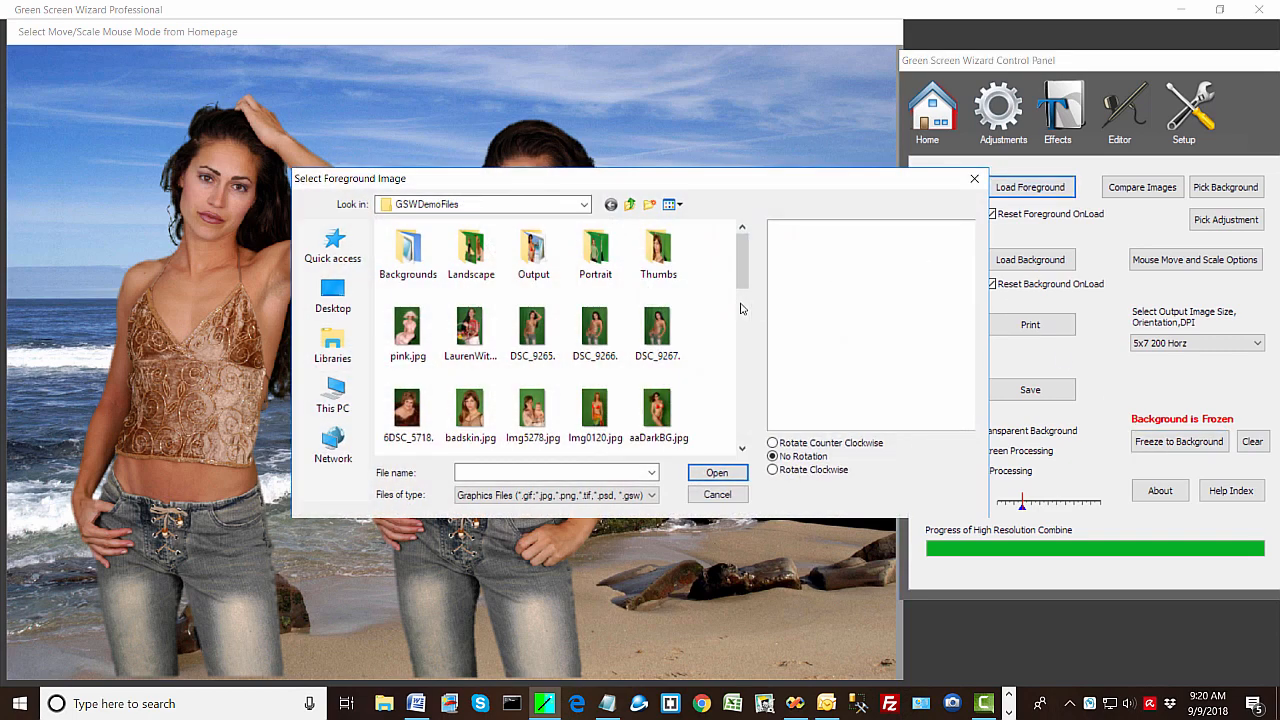
left_click(657, 328)
left_click(730, 472)
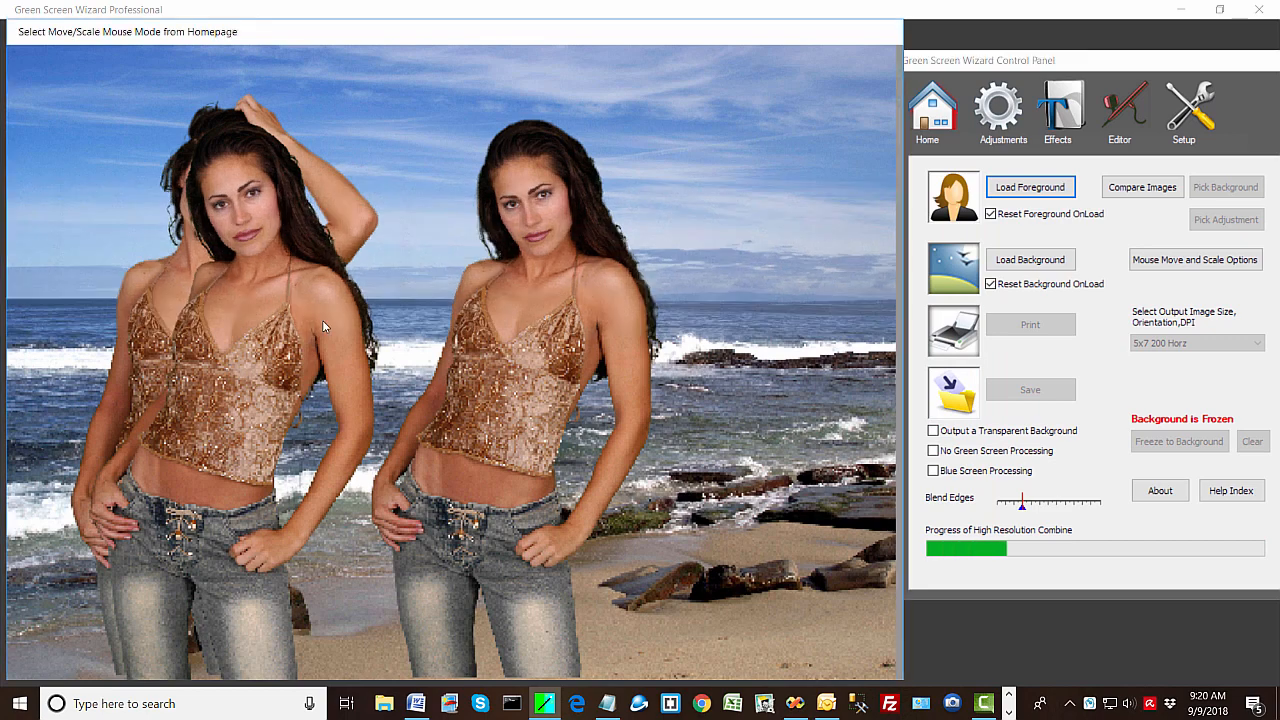
left_click_drag(322, 320, 857, 313)
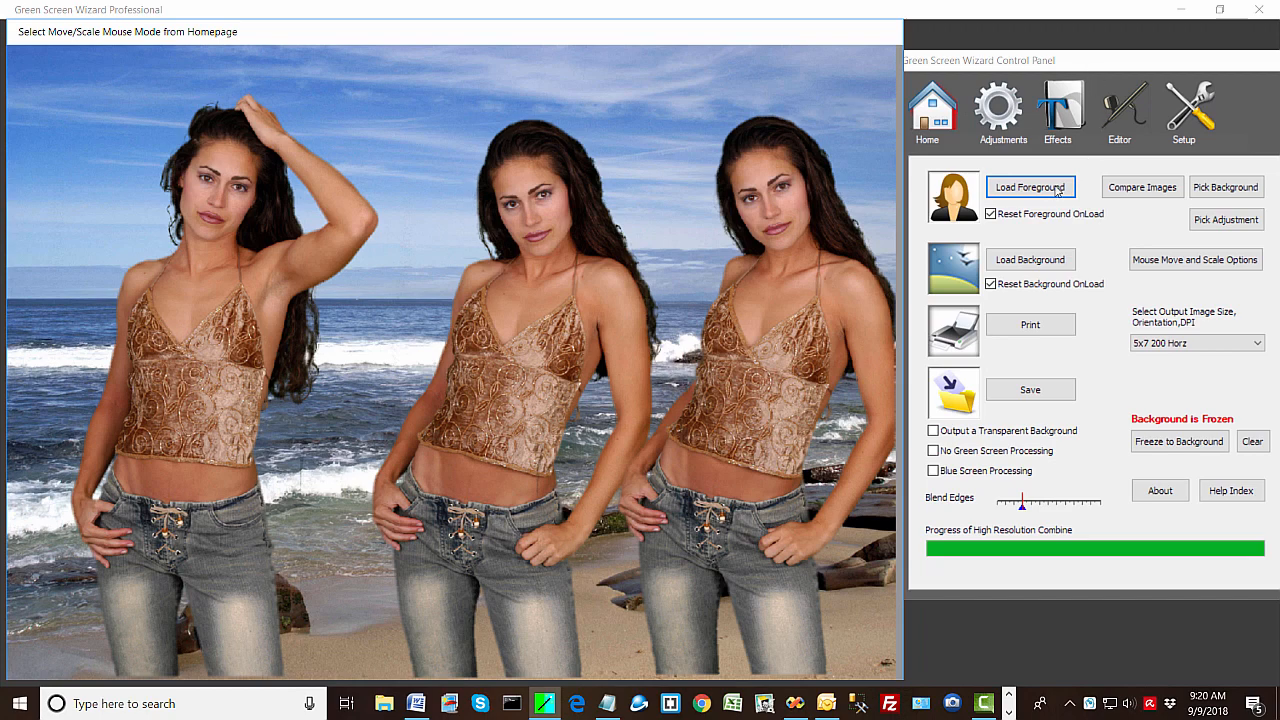
Set the output size to 5x7 200 Vert and load GSW_DSC_4129.JPG, the pirate woman, as the foreground image.
left_click(1210, 343)
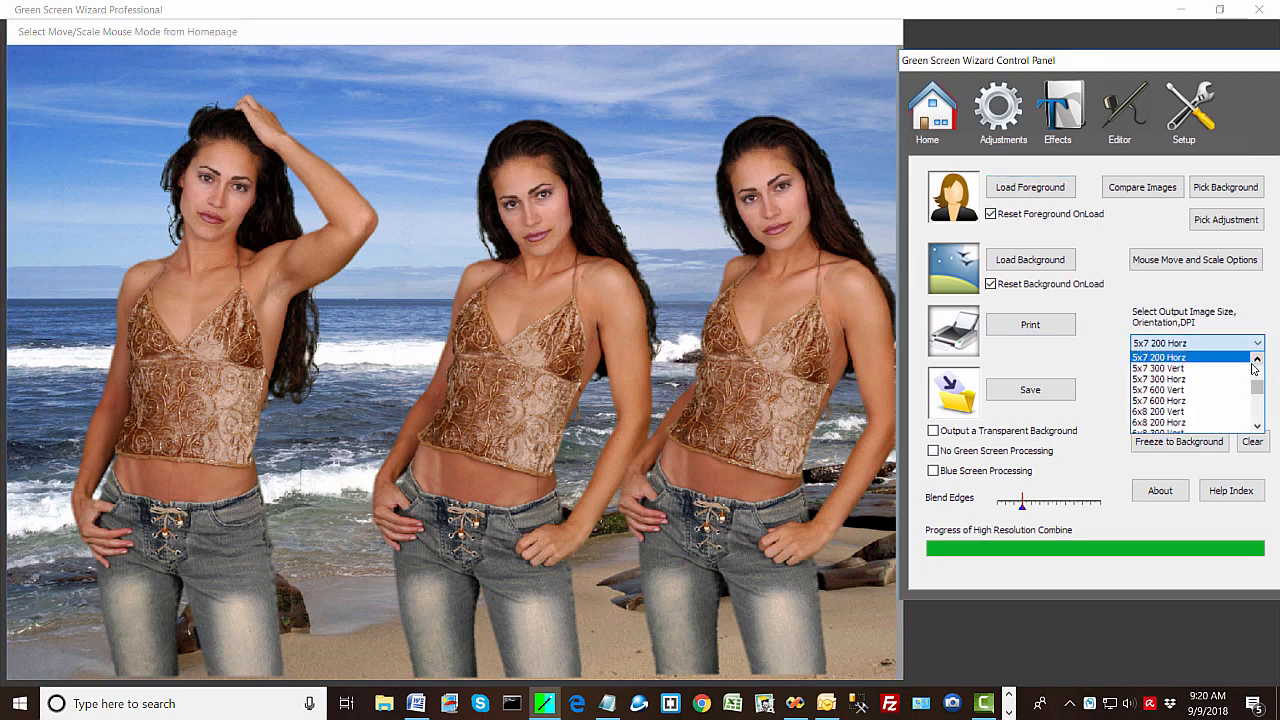
scroll(1204, 375, "up", 2)
left_click(1205, 369)
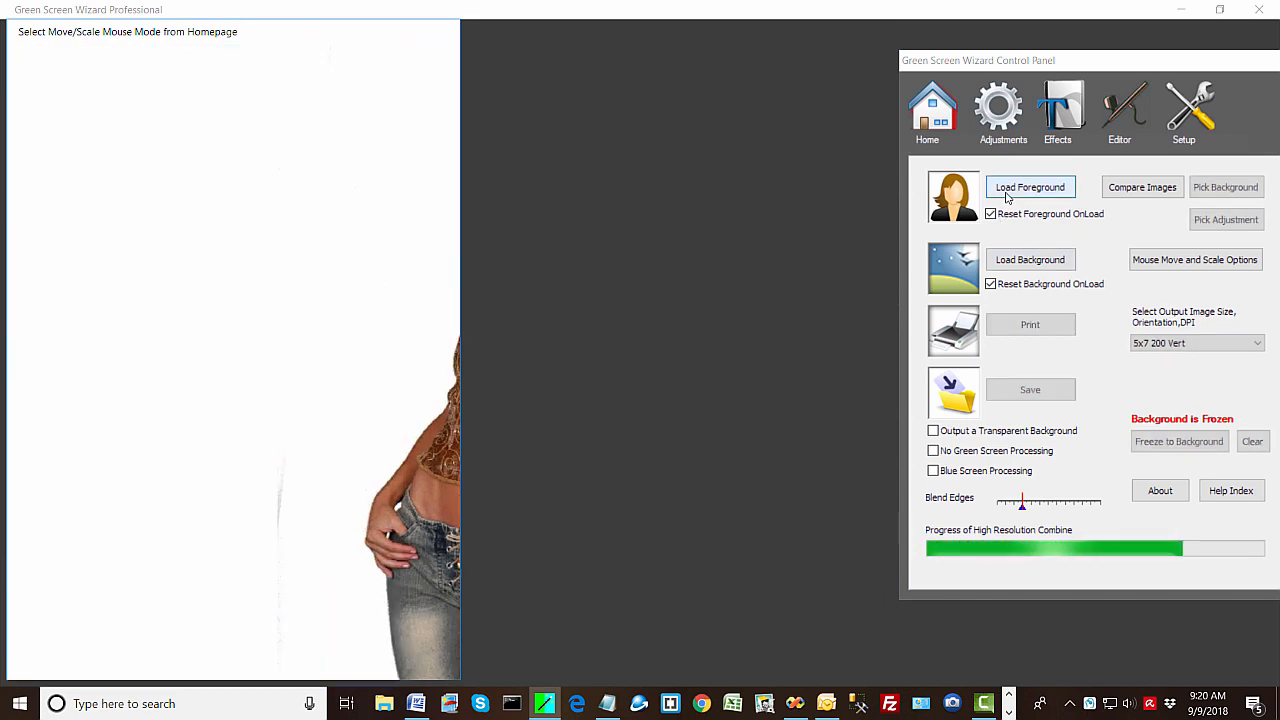
left_click(1030, 190)
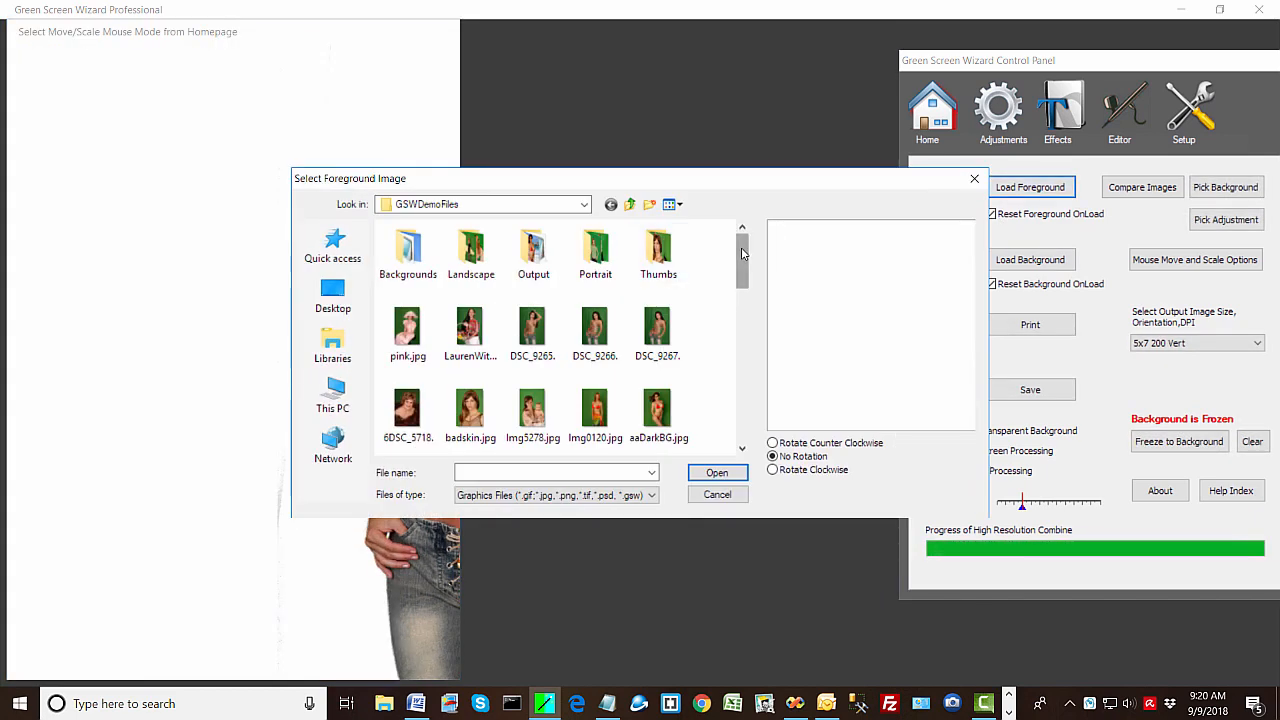
left_click_drag(742, 256, 755, 416)
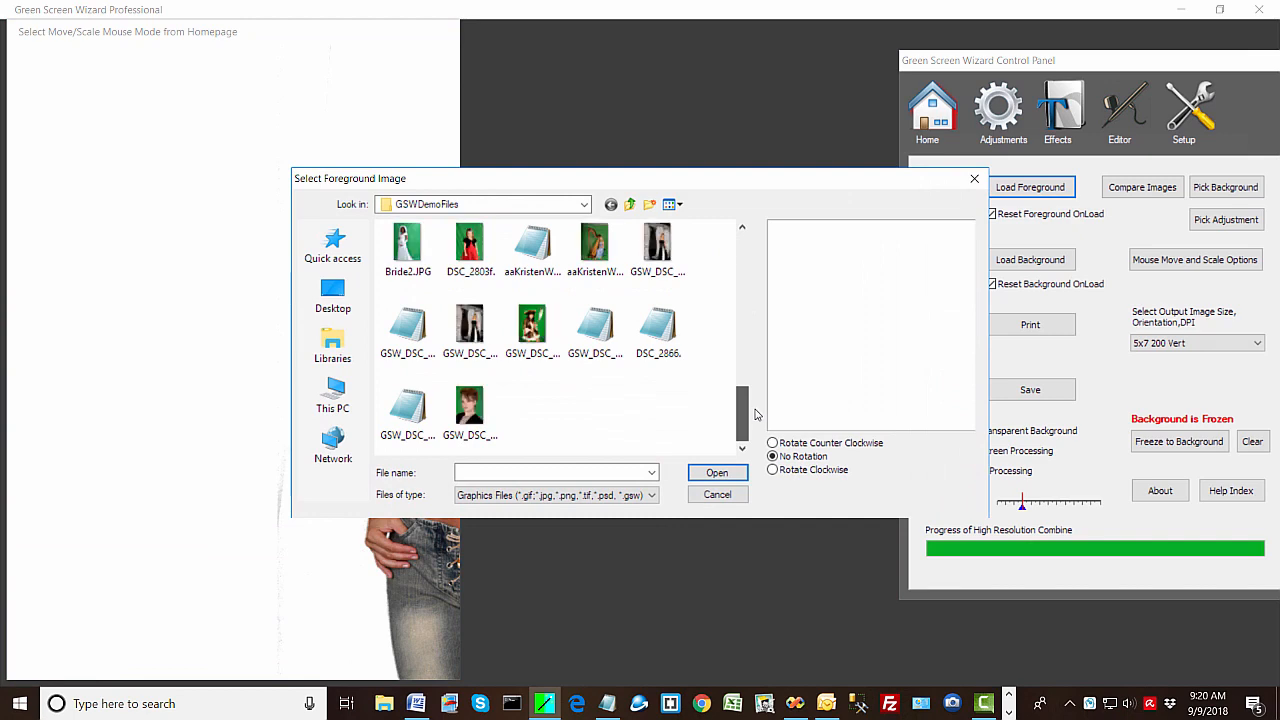
left_click(530, 345)
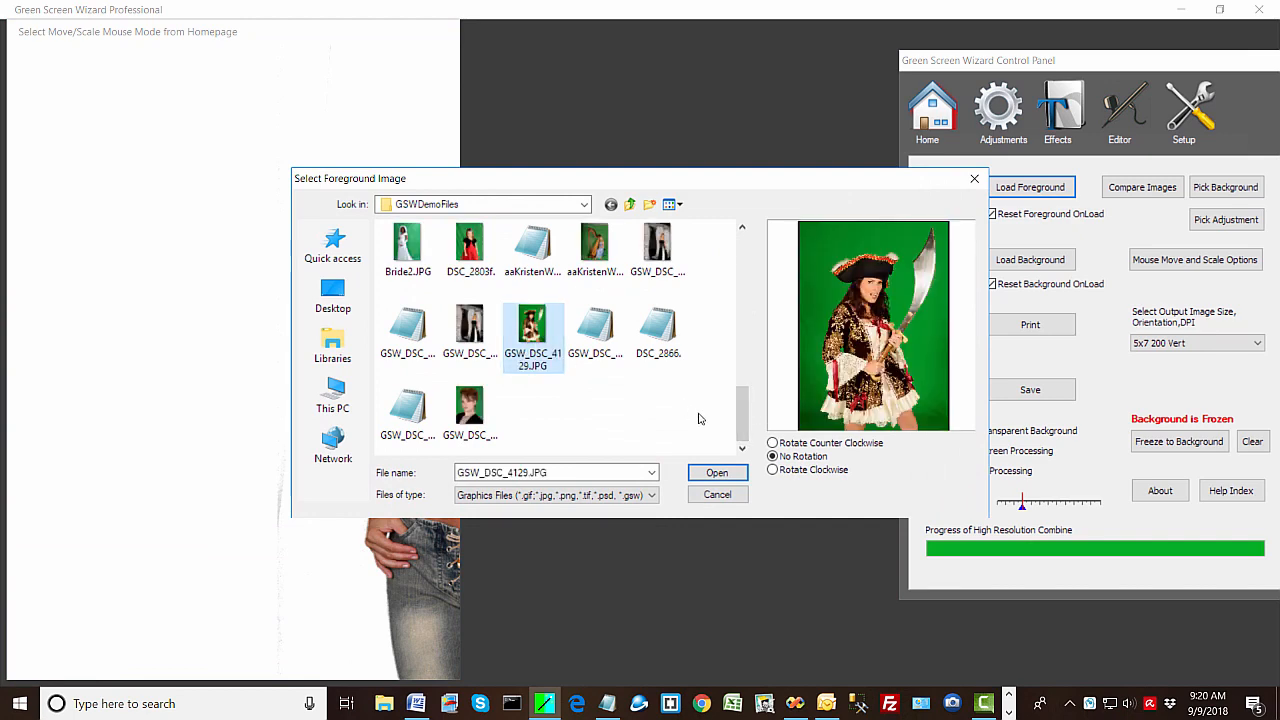
left_click(716, 472)
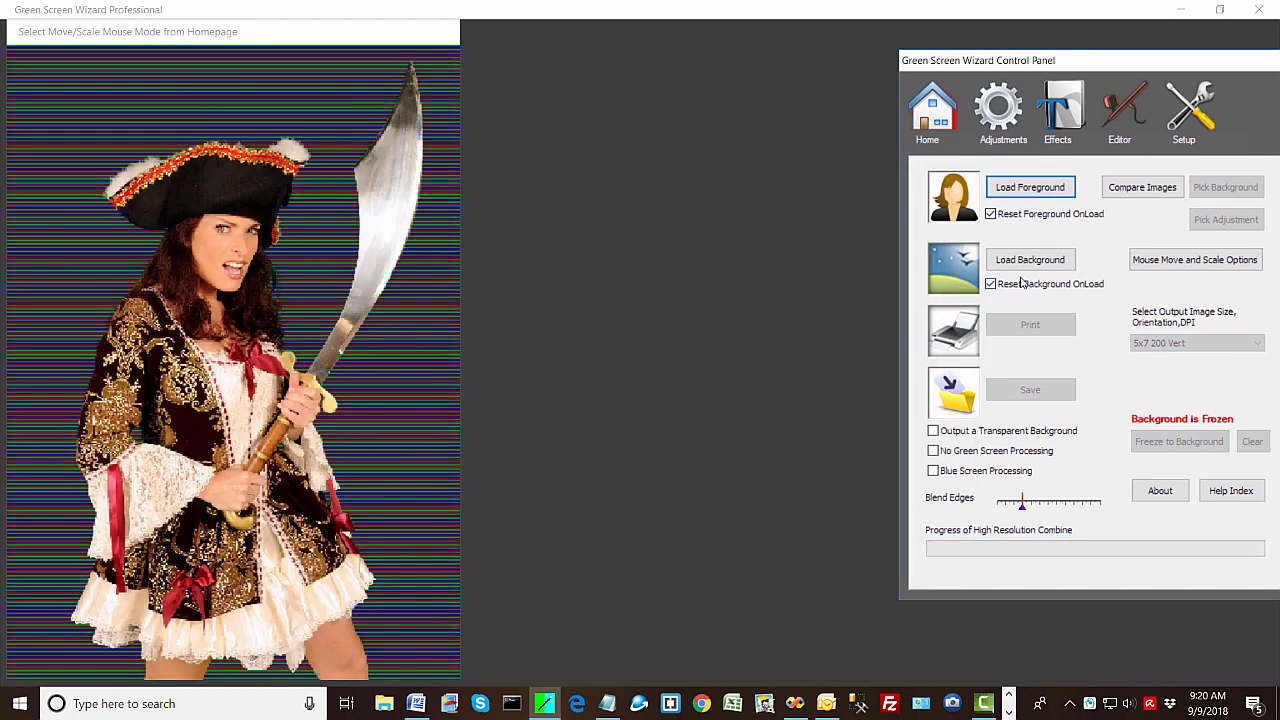
Try to load lightblue.jpg as the background behind the pirate woman.
left_click(1022, 265)
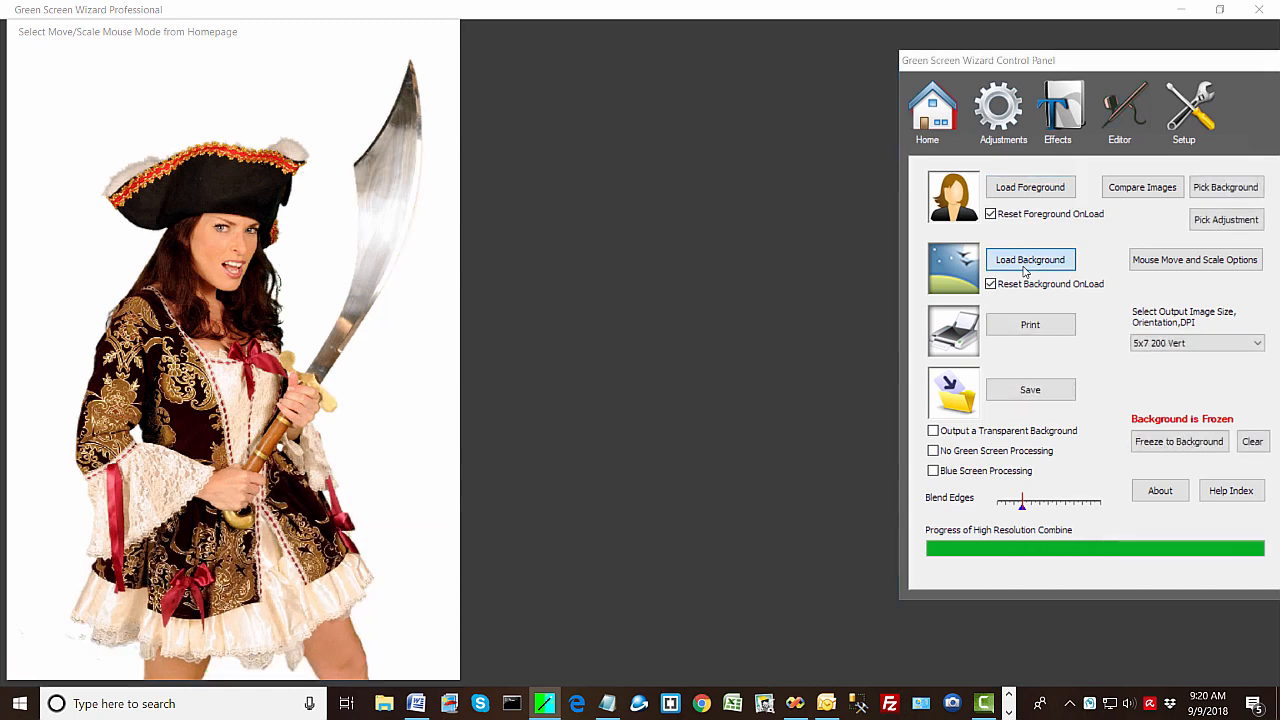
left_click_drag(743, 300, 743, 405)
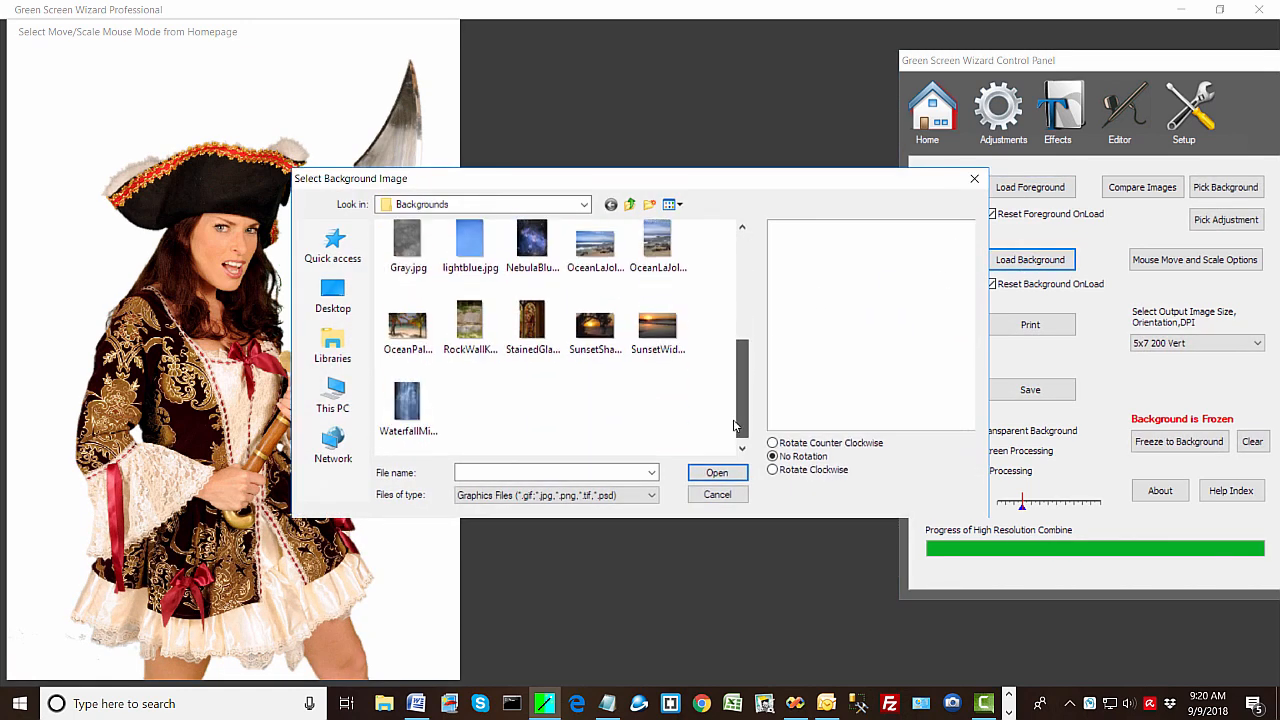
left_click(470, 240)
left_click(716, 472)
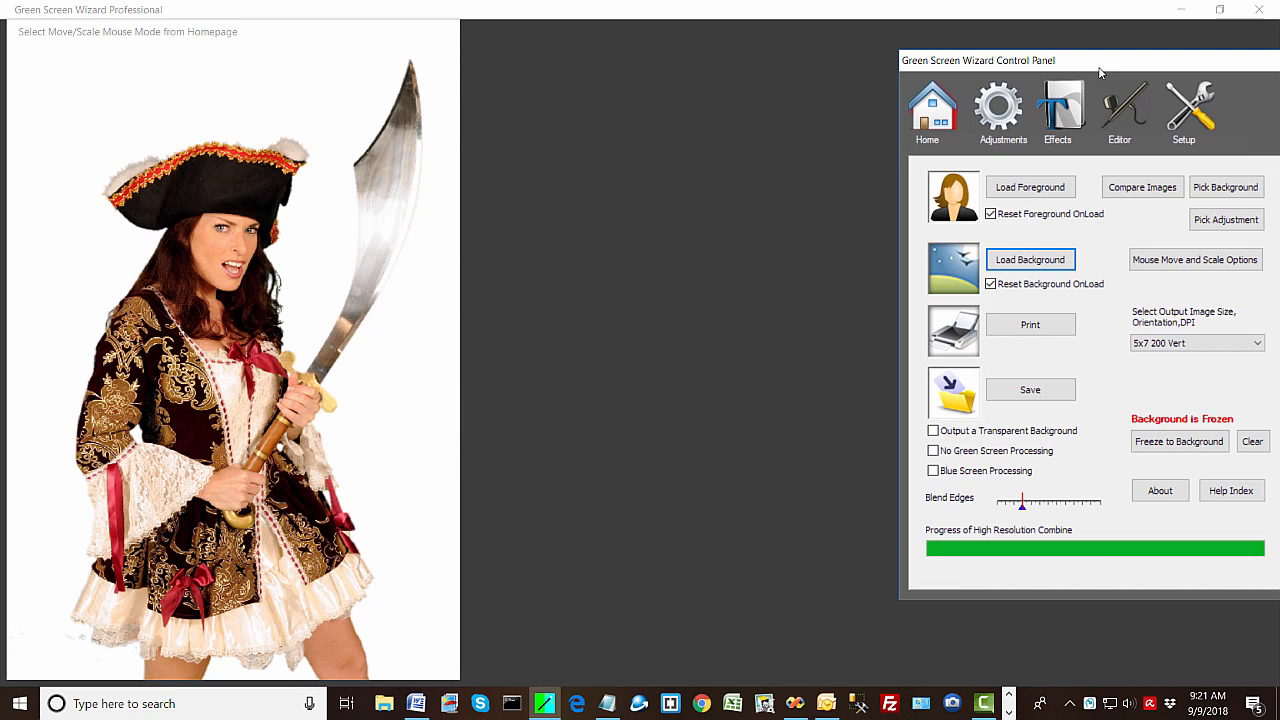
Apply the Cartoon Effect sketch style to the pirate woman image.
left_click(1072, 122)
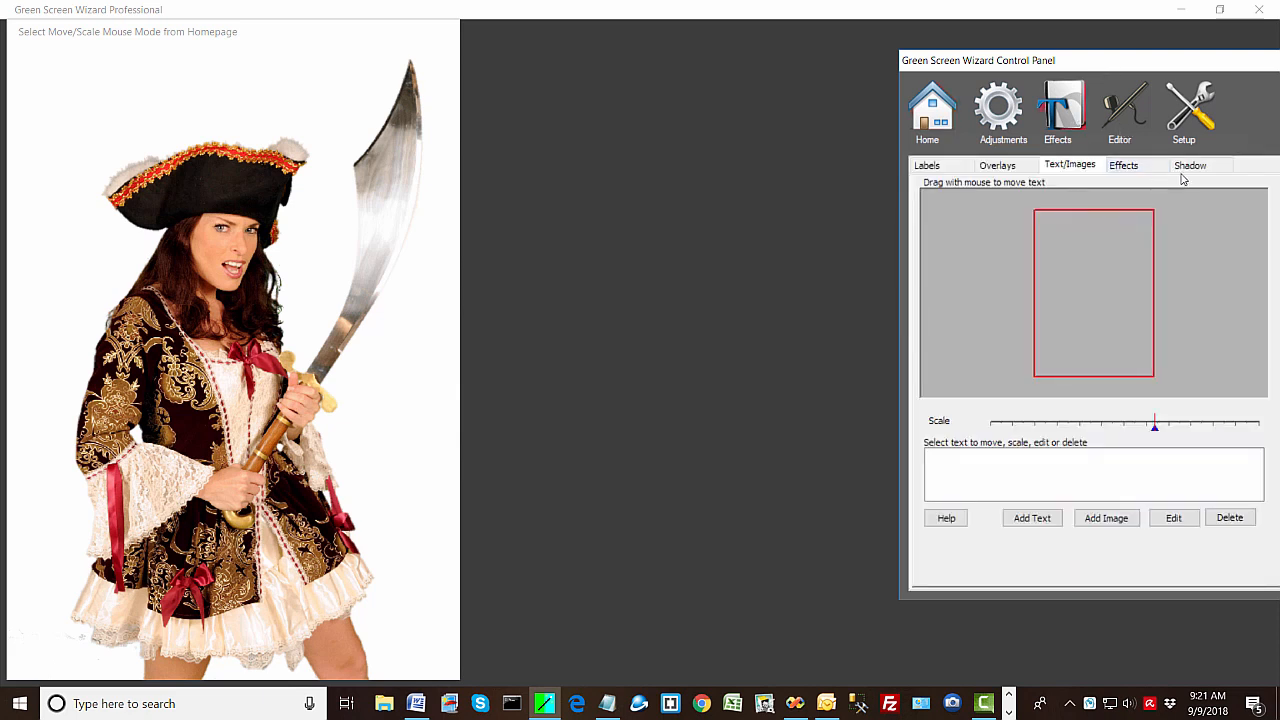
left_click(1124, 168)
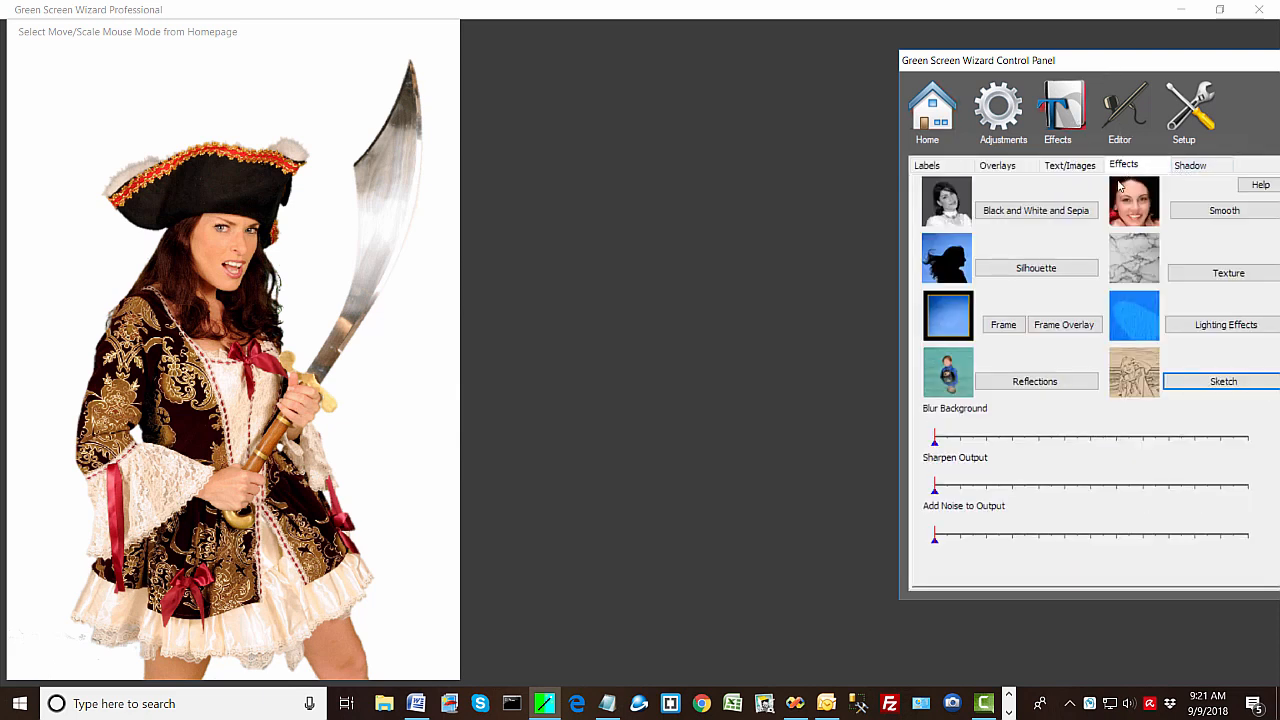
left_click_drag(1109, 68, 1029, 69)
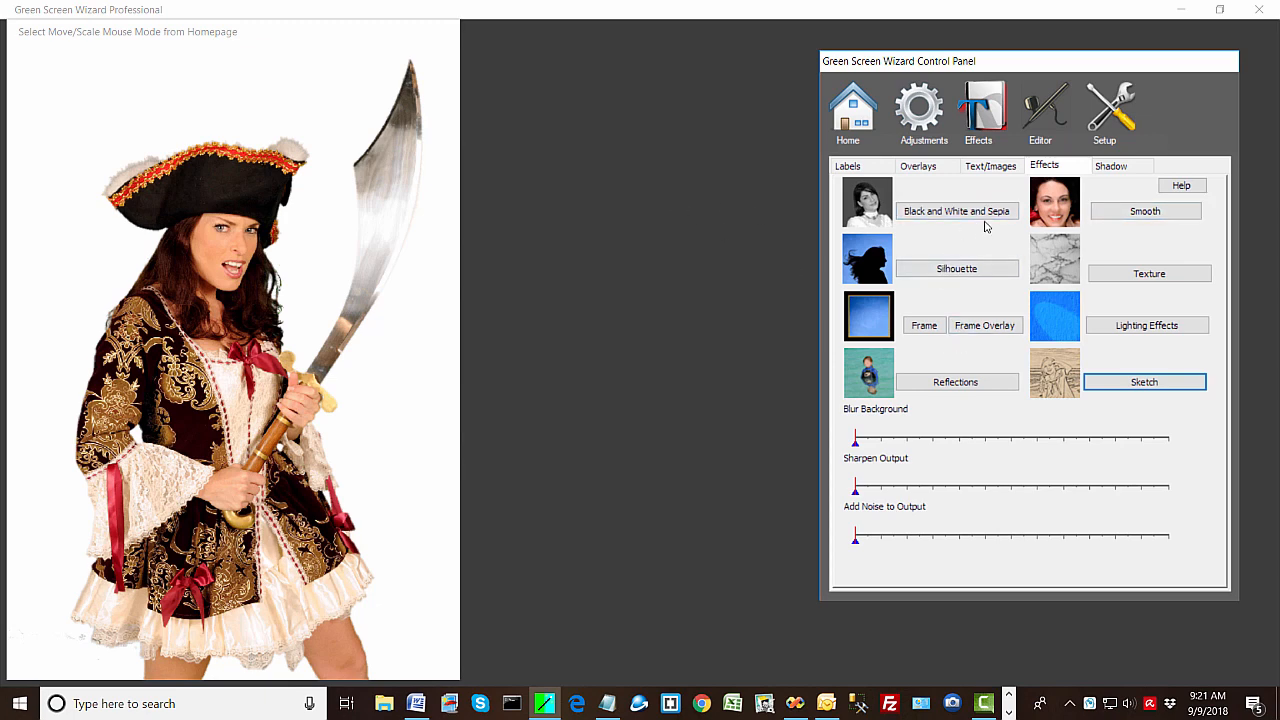
left_click(1144, 382)
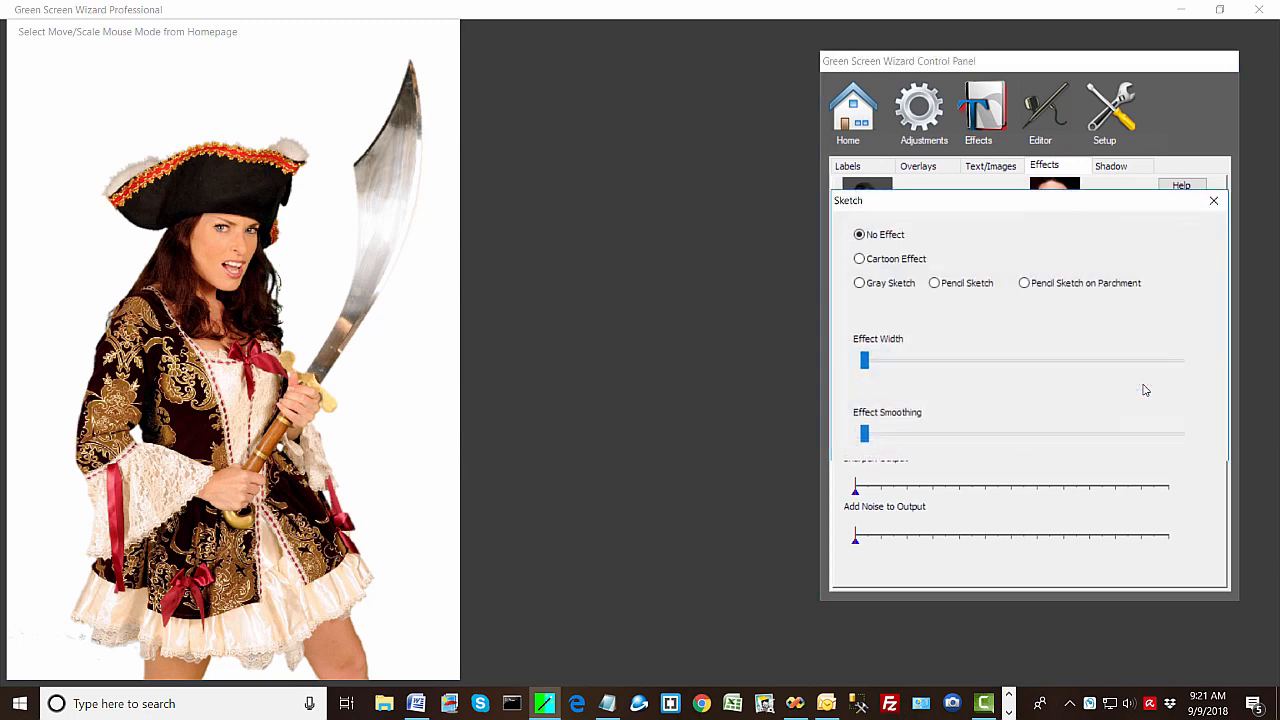
left_click(880, 265)
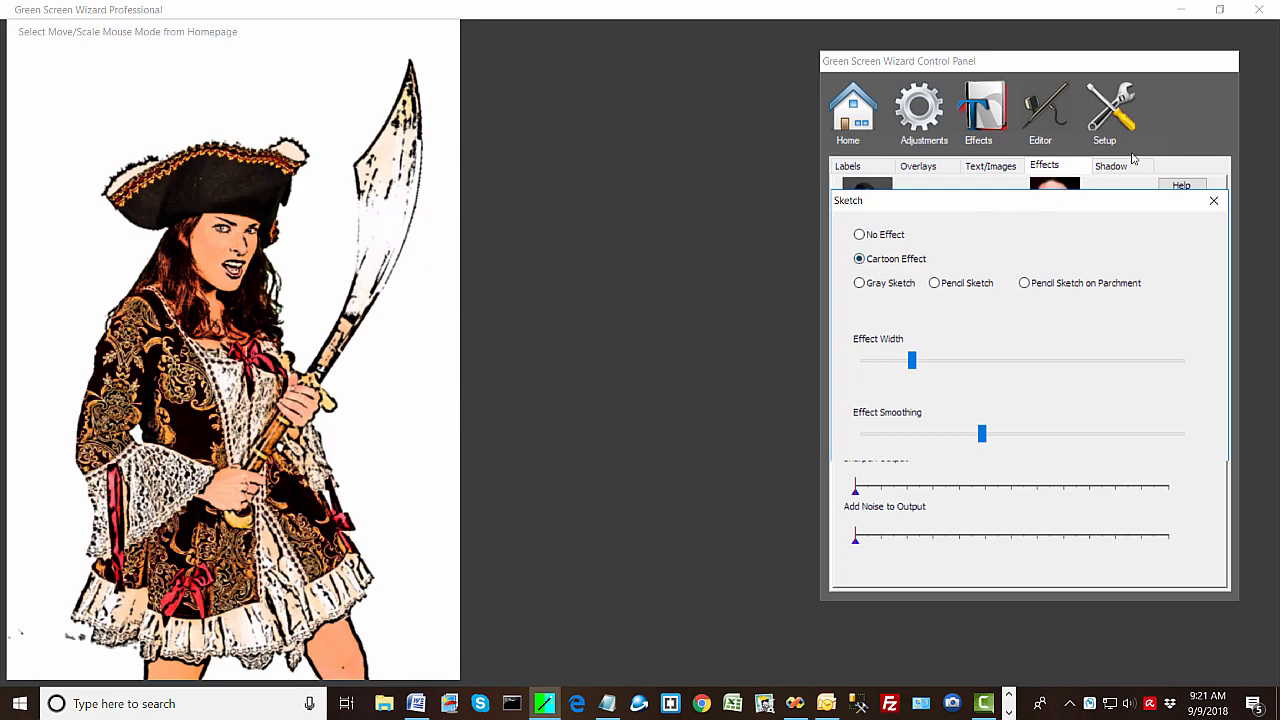
left_click(1213, 200)
Clear the frozen background and load GSW_DSC_2866.JPG, the short-haired woman's portrait, as the foreground image.
left_click(860, 112)
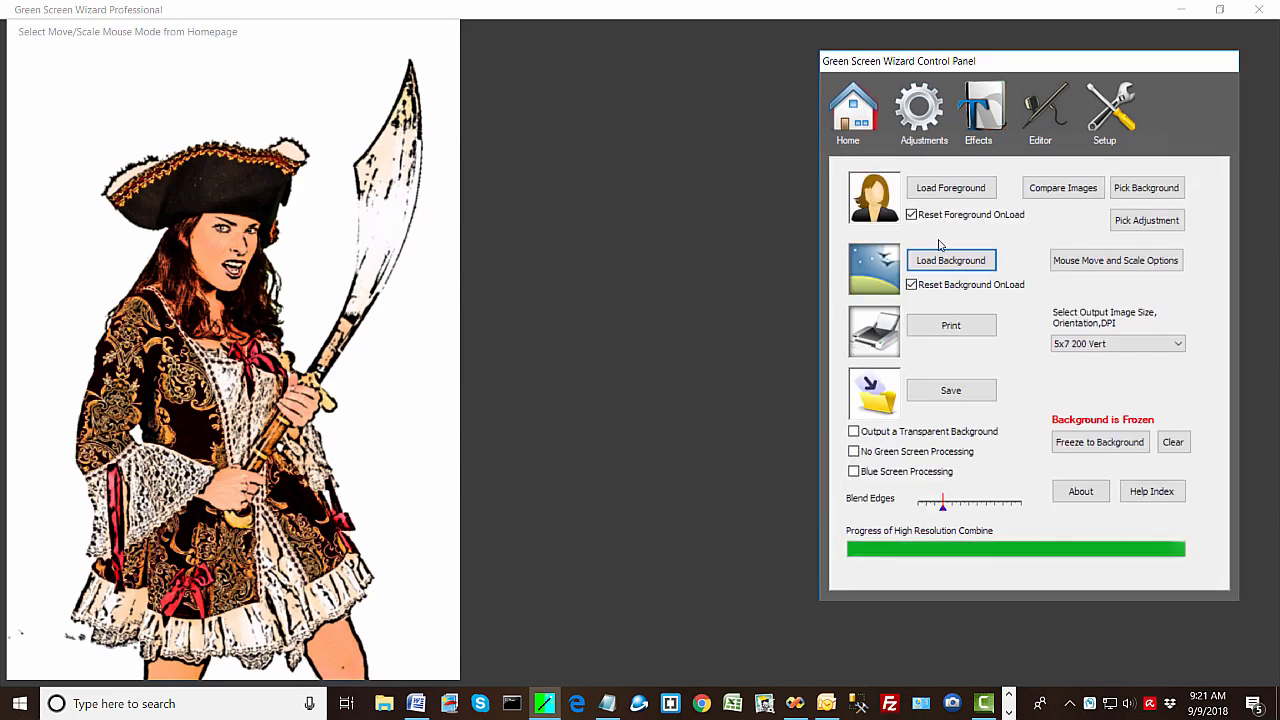
left_click(1176, 447)
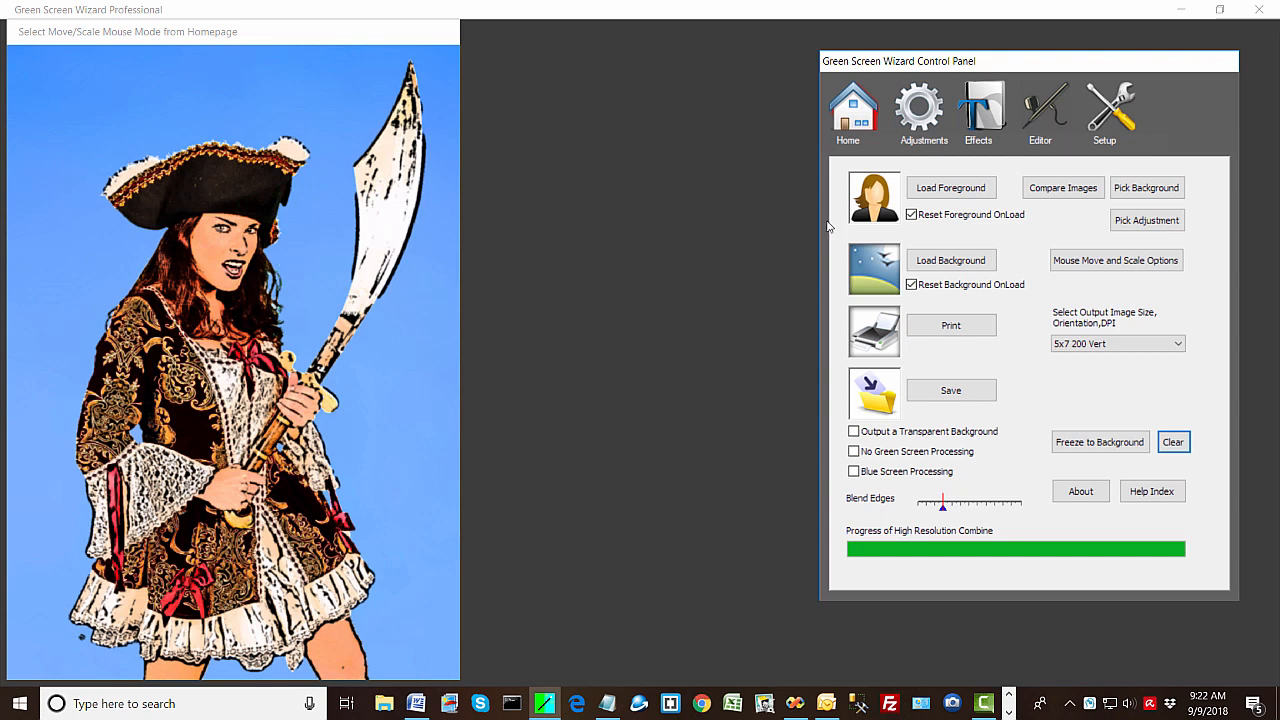
left_click(950, 188)
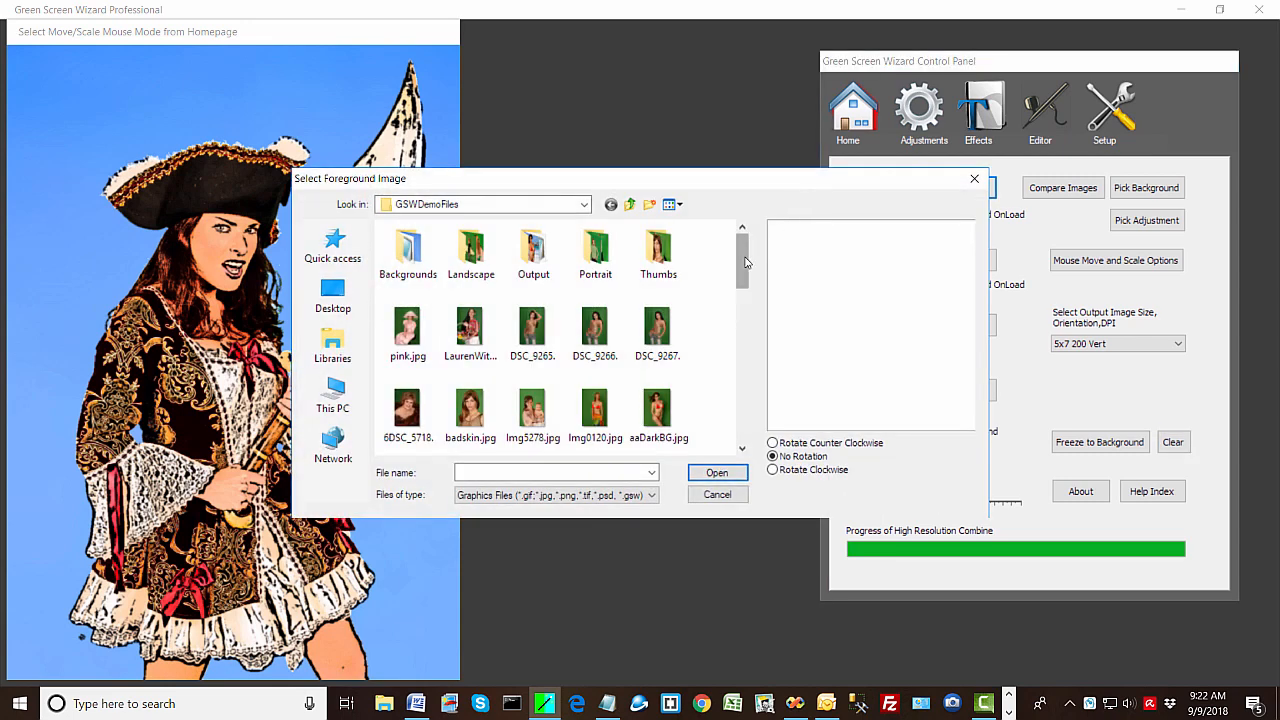
left_click_drag(740, 265, 745, 423)
left_click(469, 408)
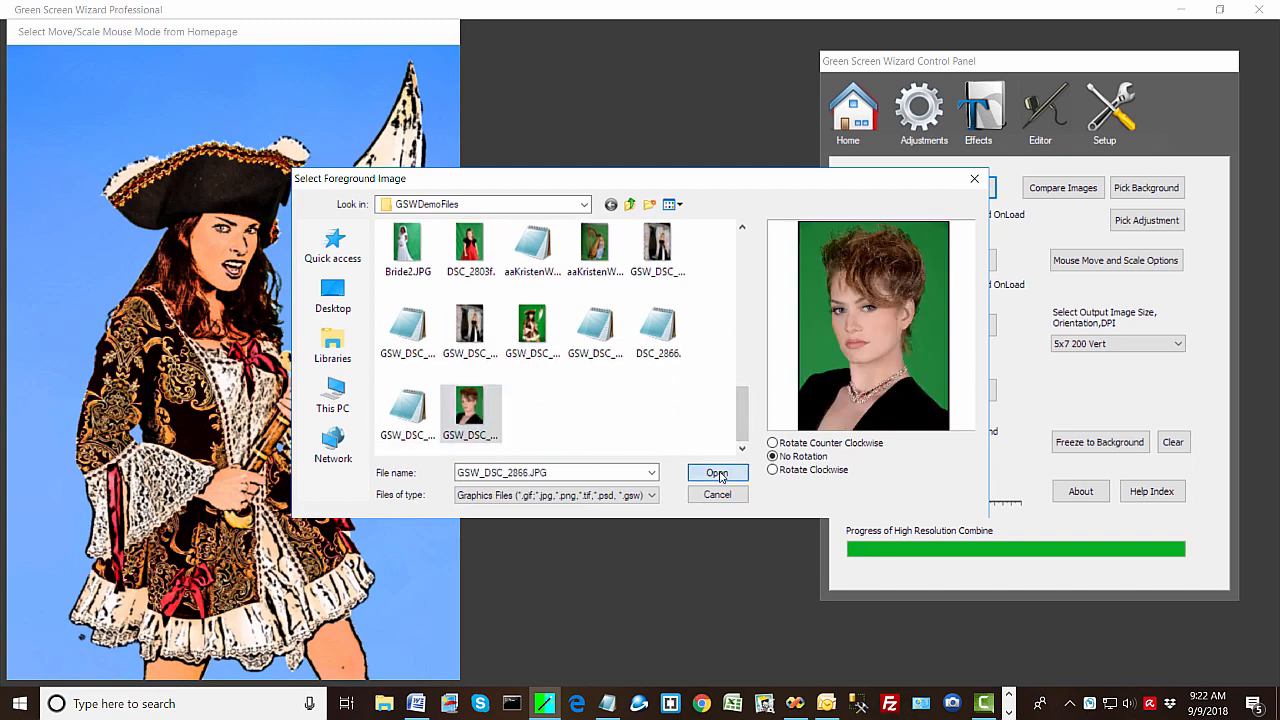
left_click(717, 472)
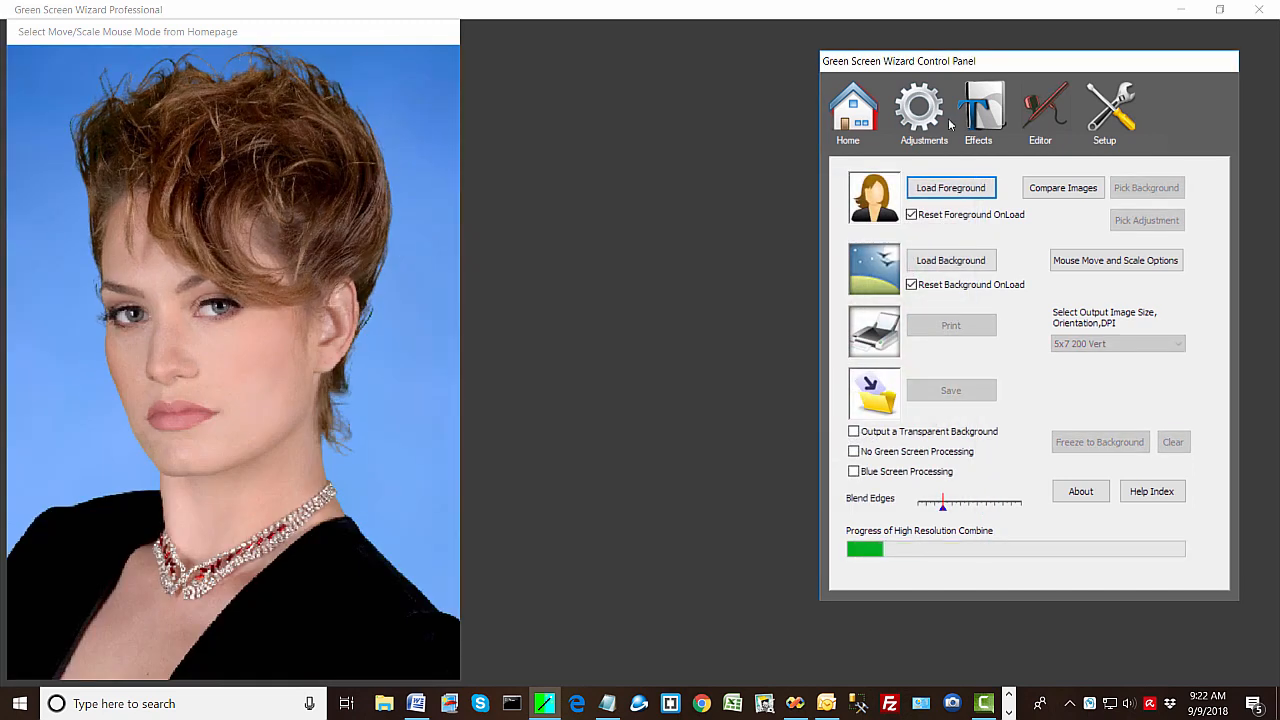
Preview the Cartoon Effect, Gray Sketch and Pencil Sketch styles on the portrait, then apply Pencil Sketch on Parchment.
left_click(985, 112)
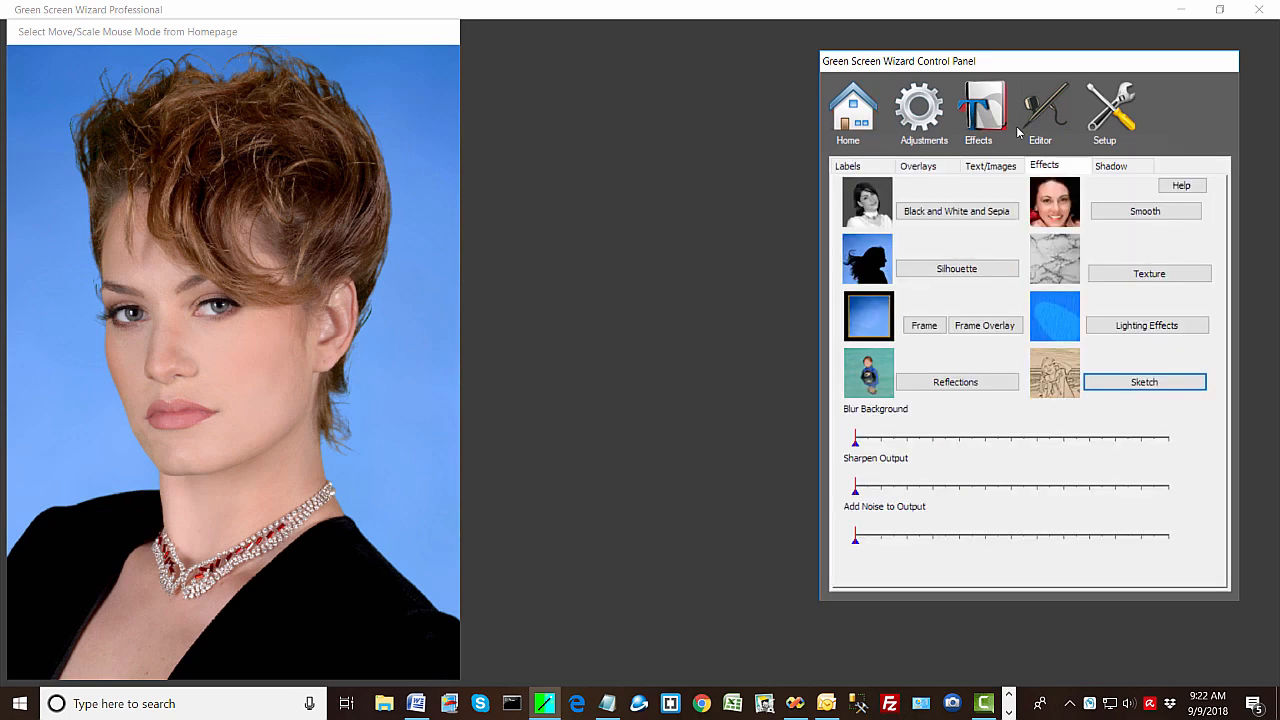
left_click(1121, 384)
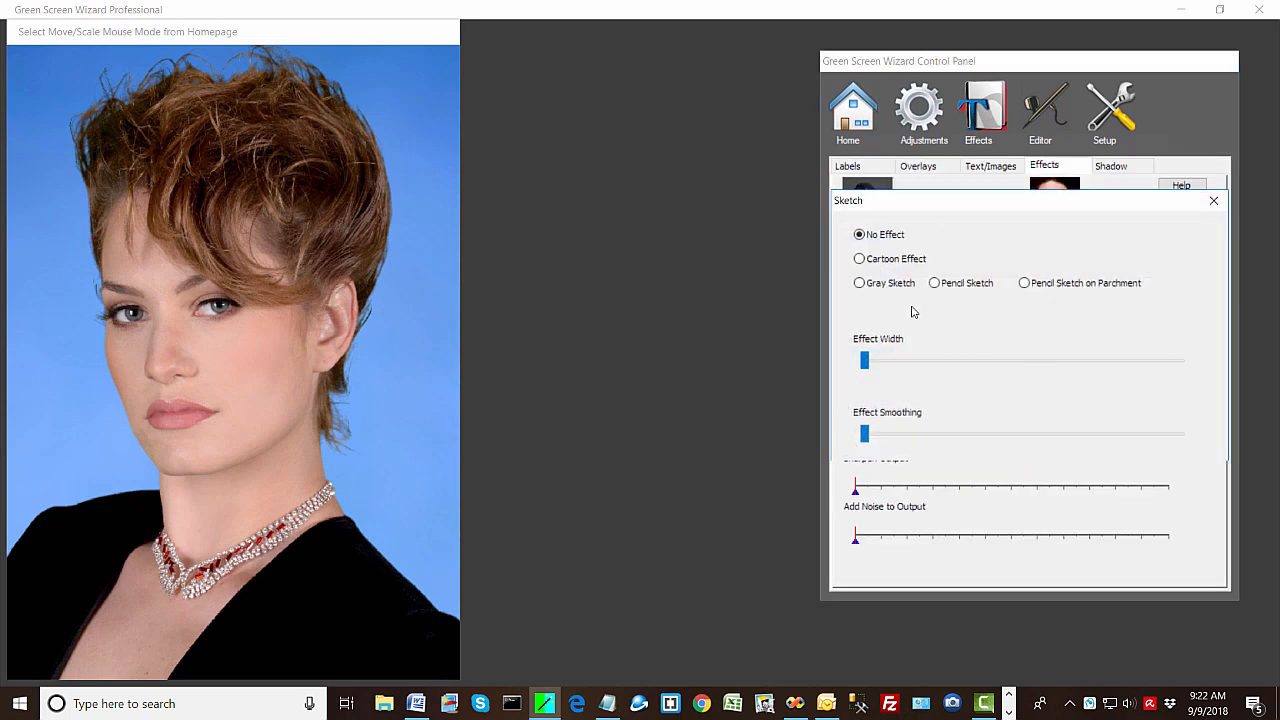
left_click(866, 265)
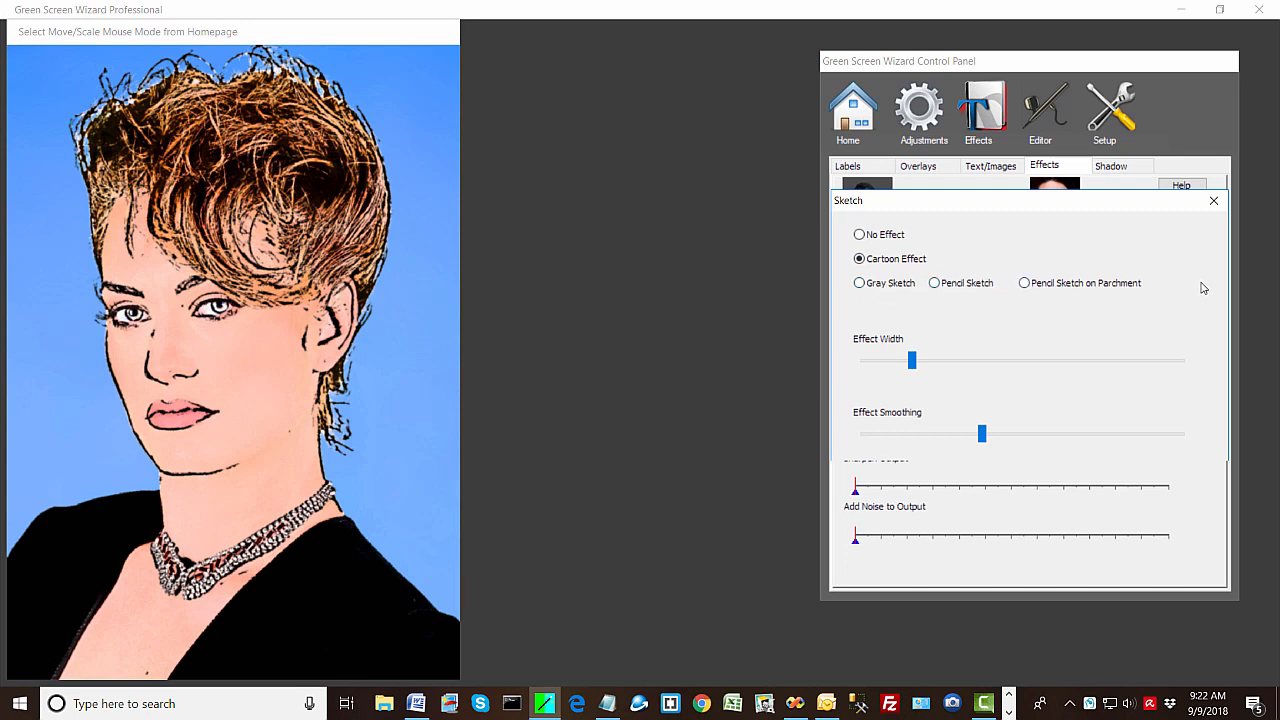
left_click(887, 286)
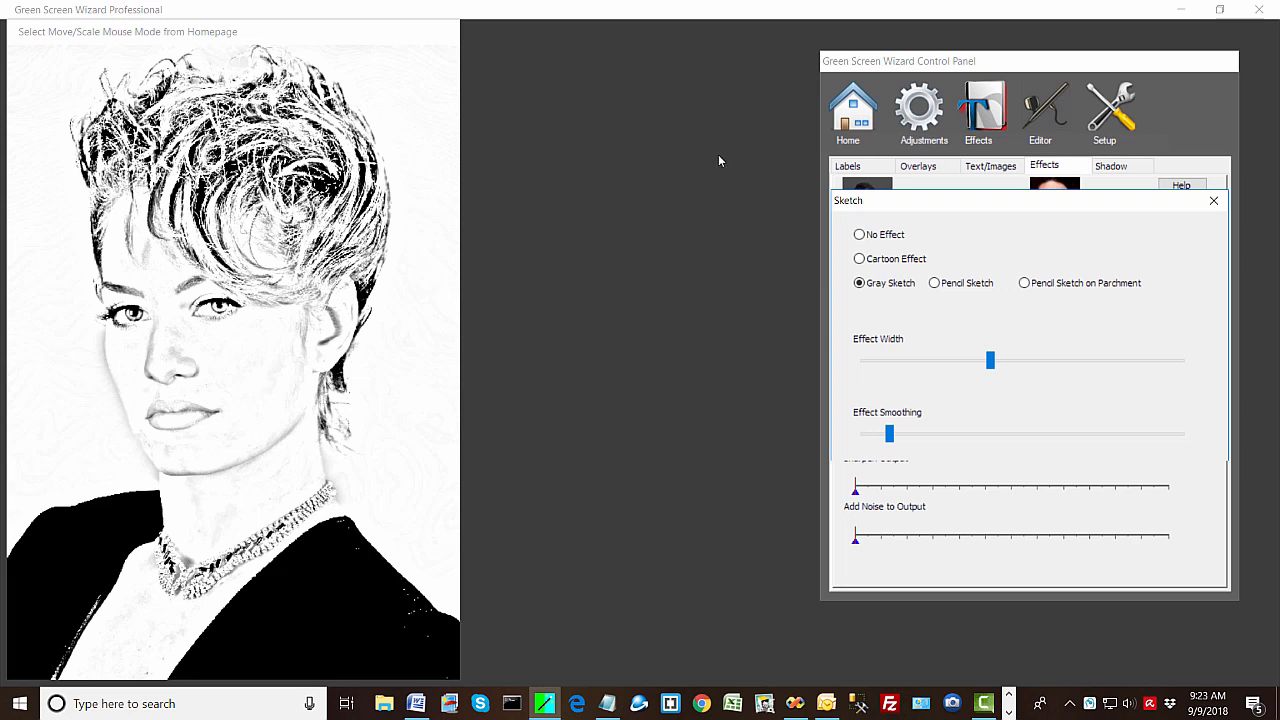
left_click(957, 286)
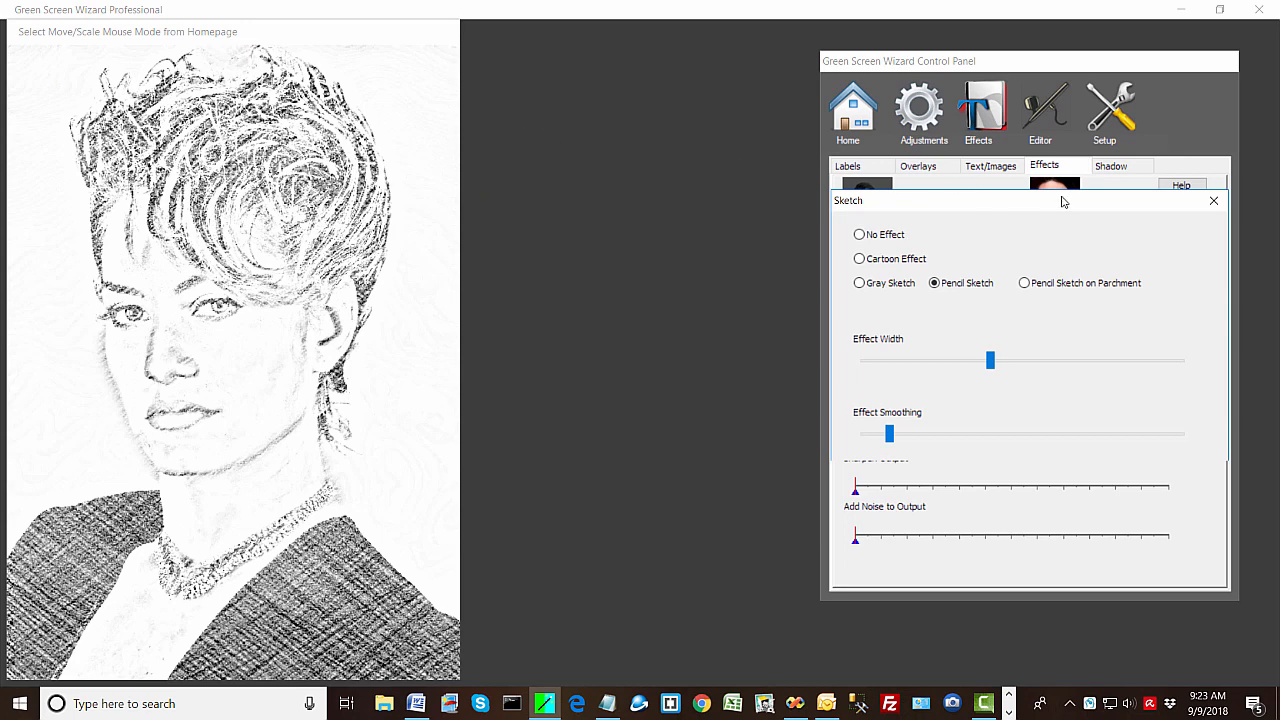
left_click(1024, 284)
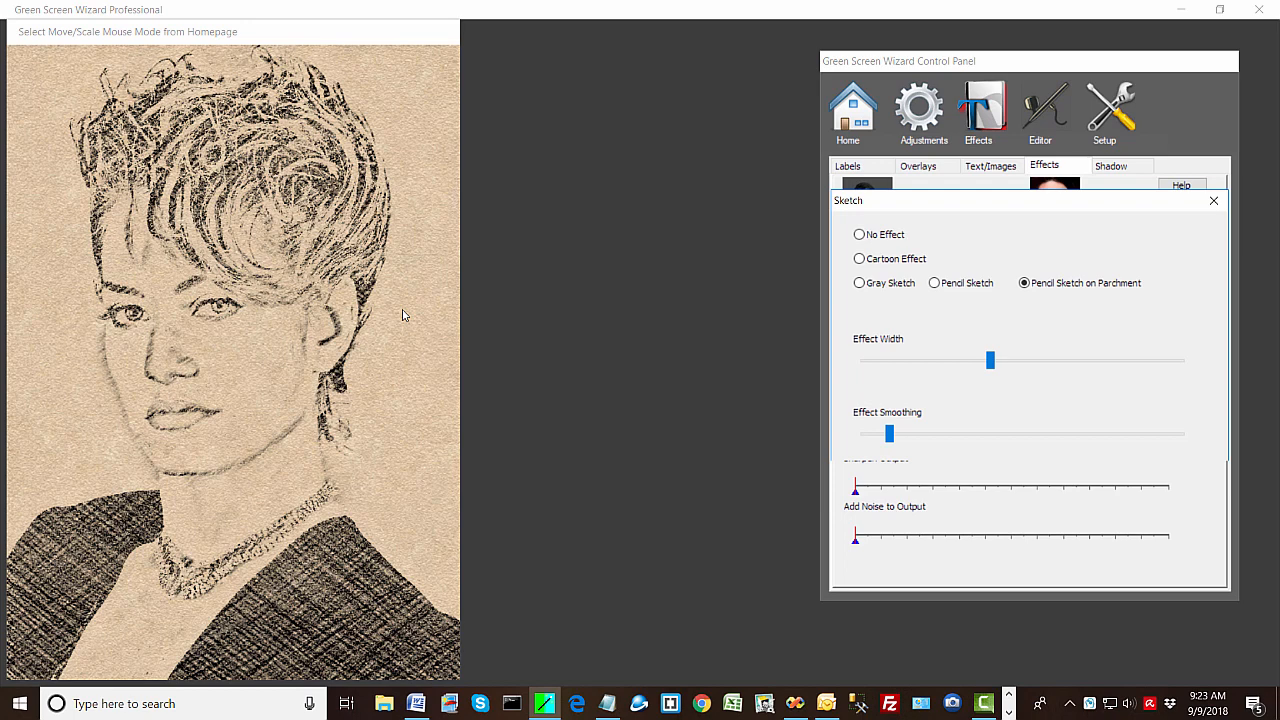
left_click(1213, 201)
Load ShadowDemo.jpg, the woman with outstretched arms, as the foreground image.
left_click(854, 123)
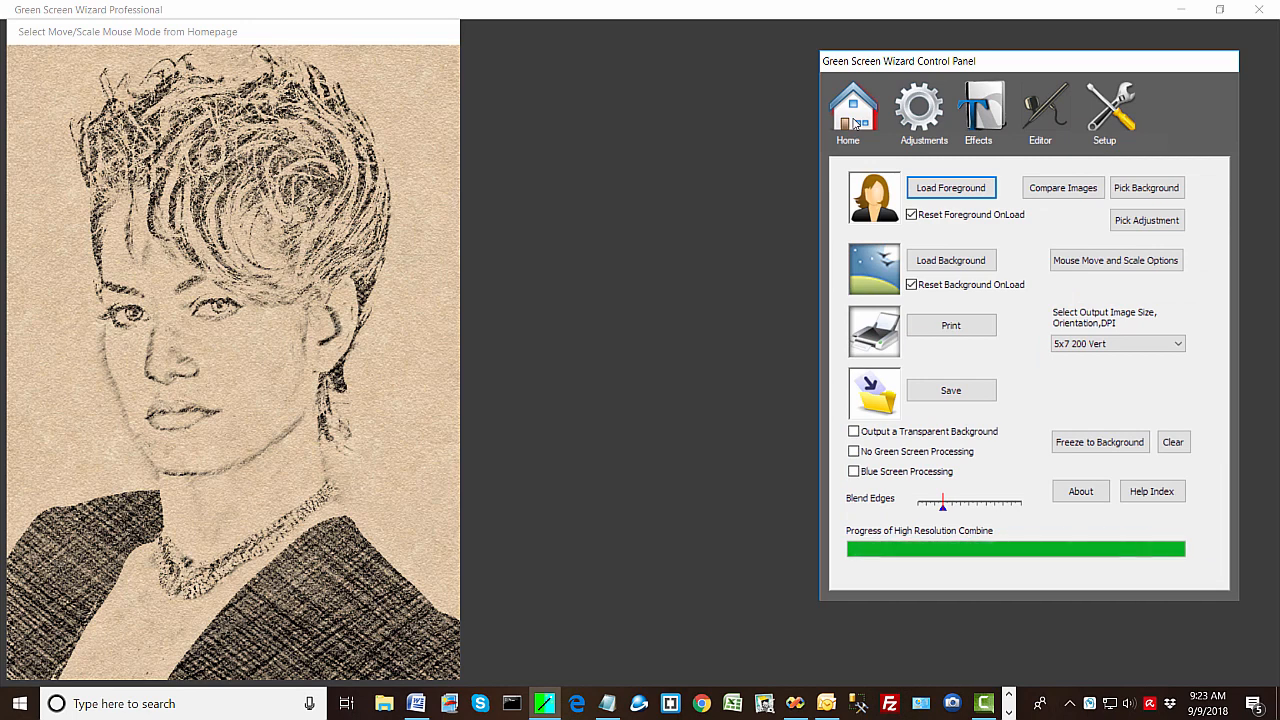
left_click(975, 185)
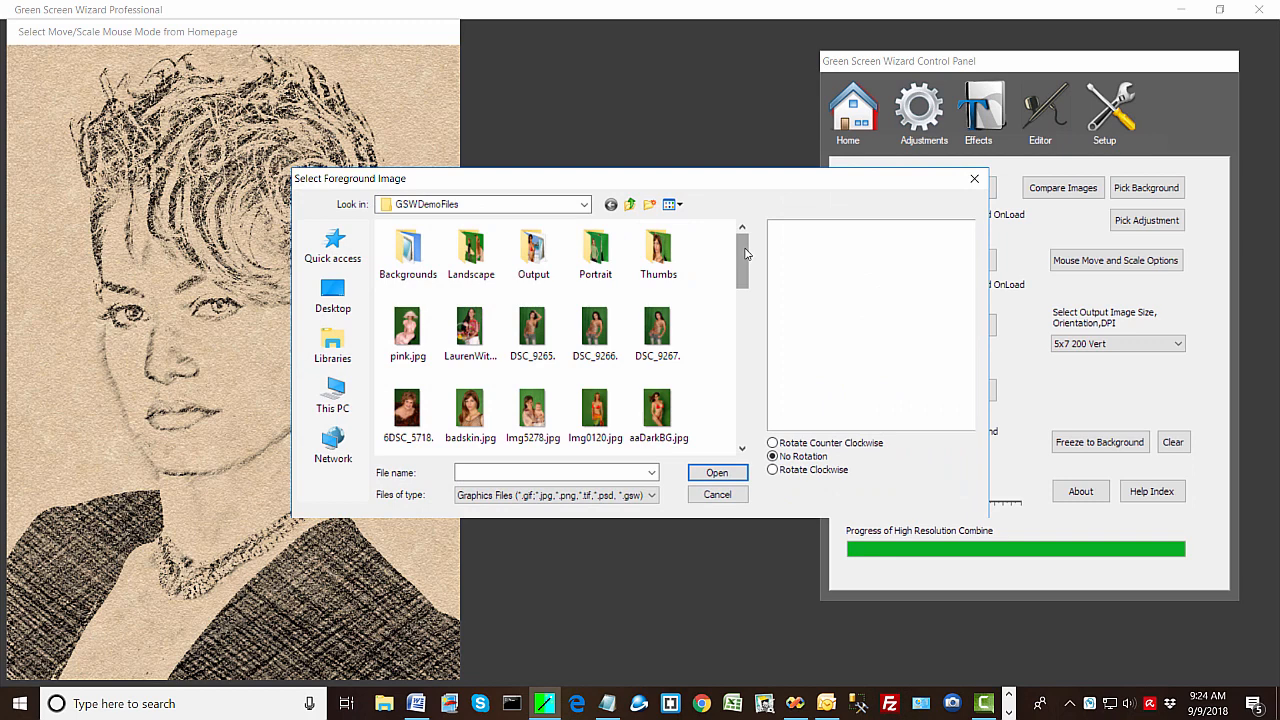
left_click_drag(744, 254, 747, 330)
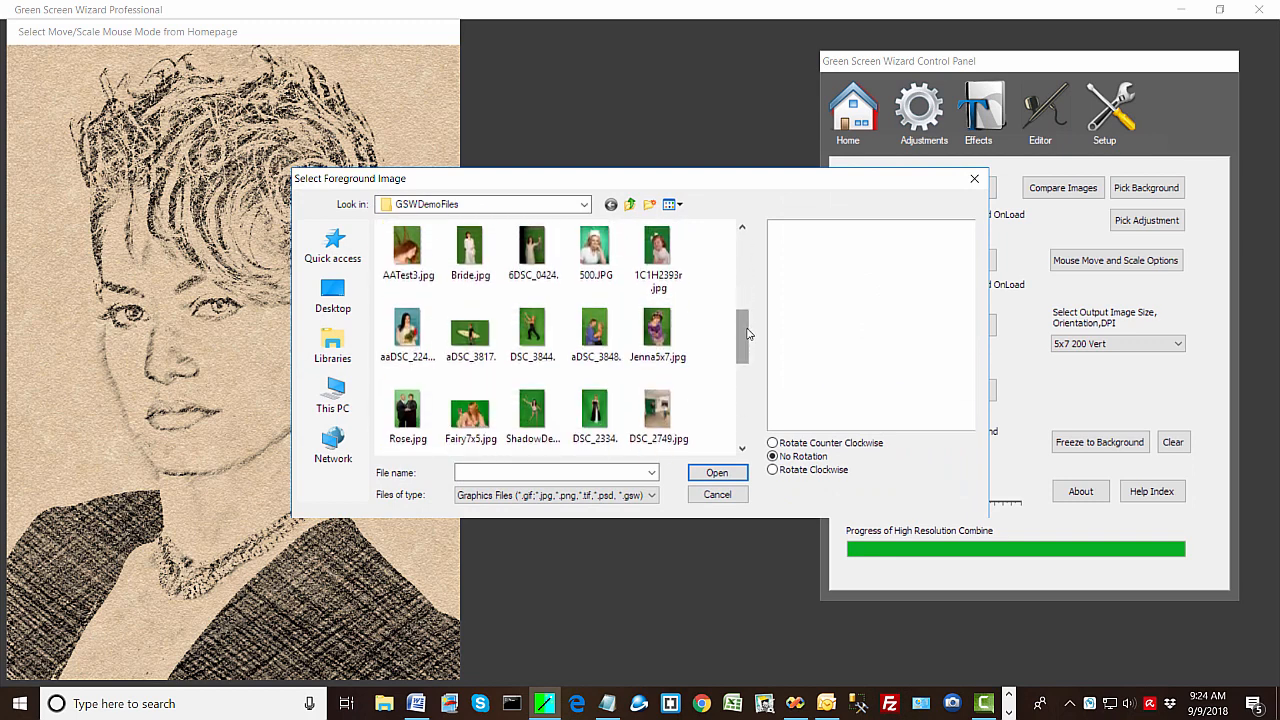
scroll(745, 345, "down", 1)
left_click(532, 360)
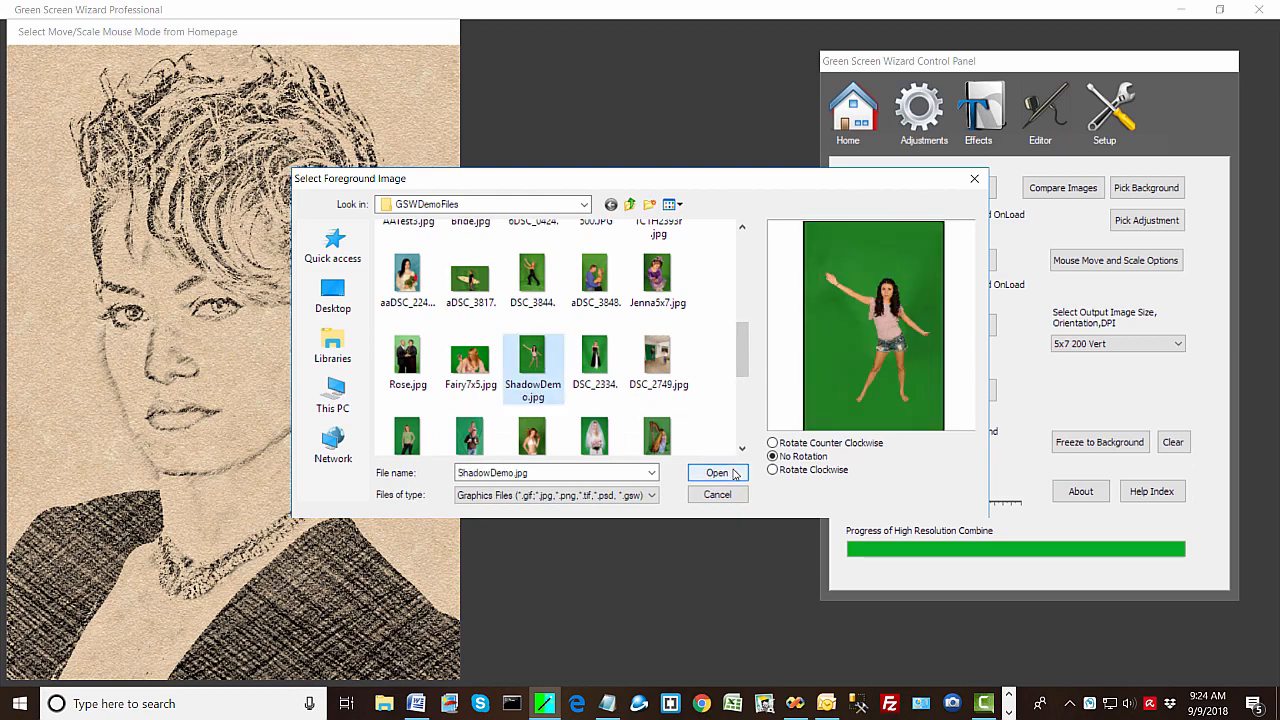
left_click(717, 472)
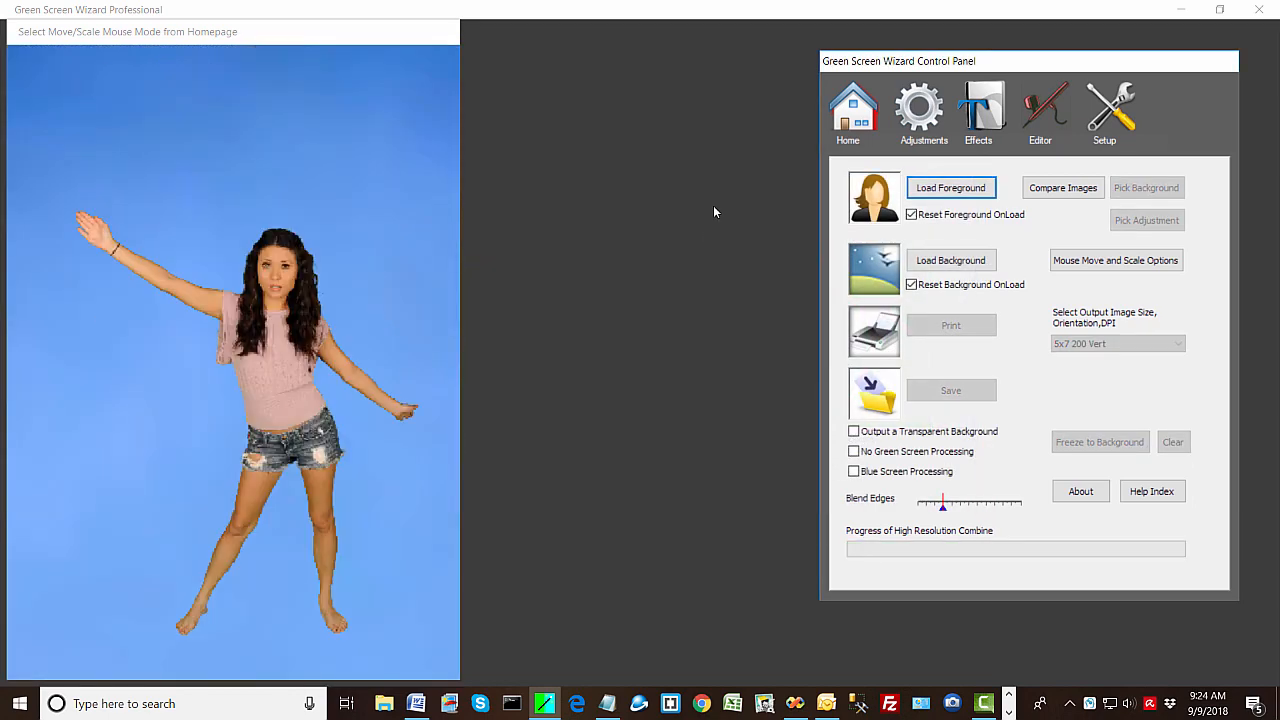
left_click(946, 262)
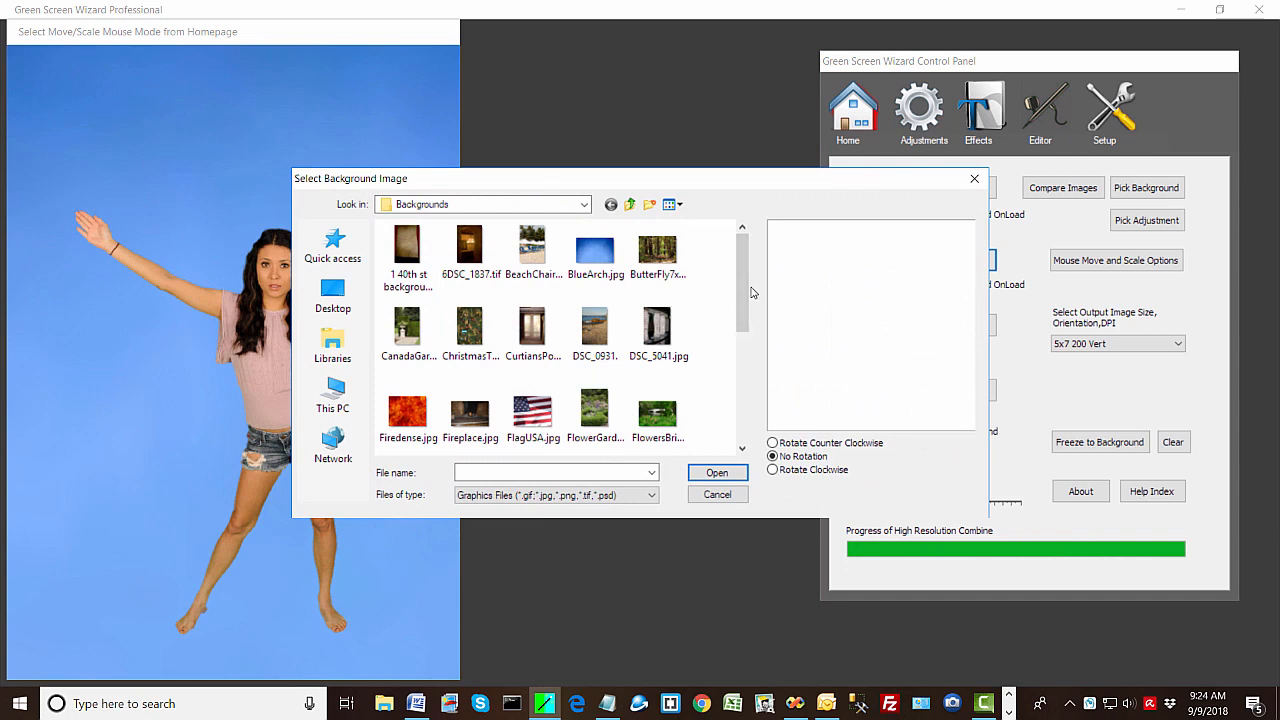
left_click_drag(746, 273, 743, 276)
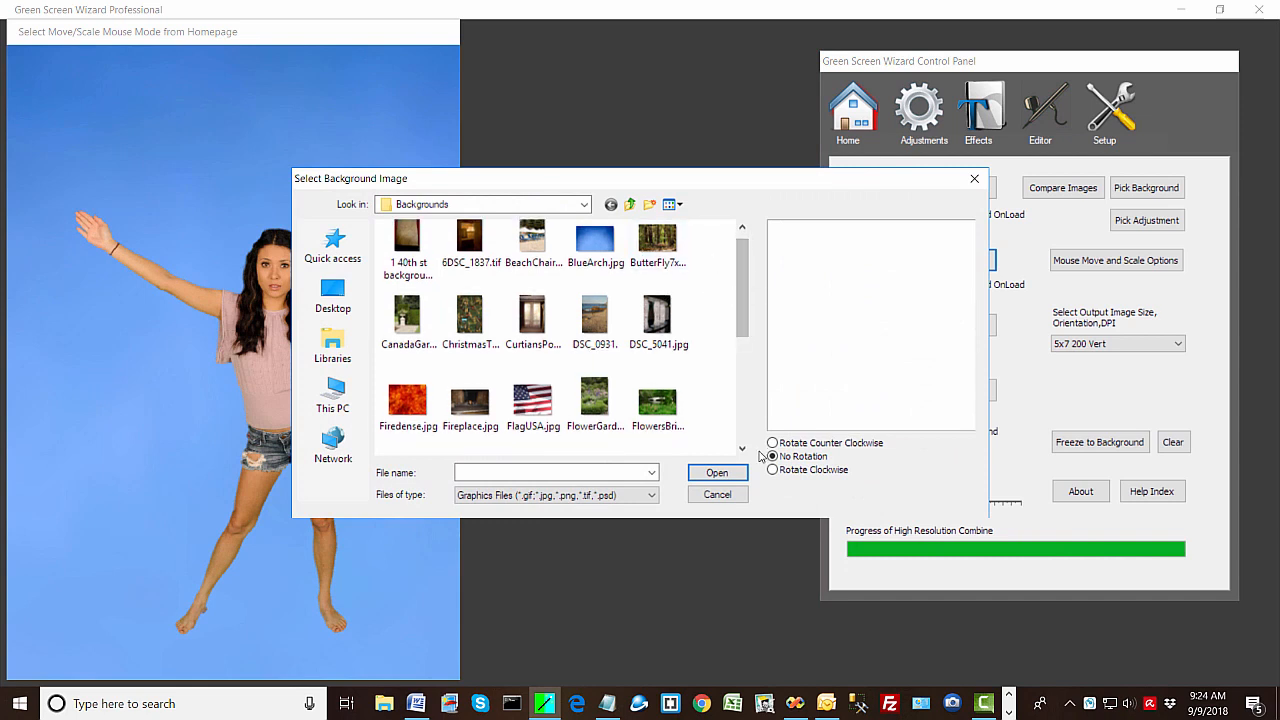
left_click(718, 496)
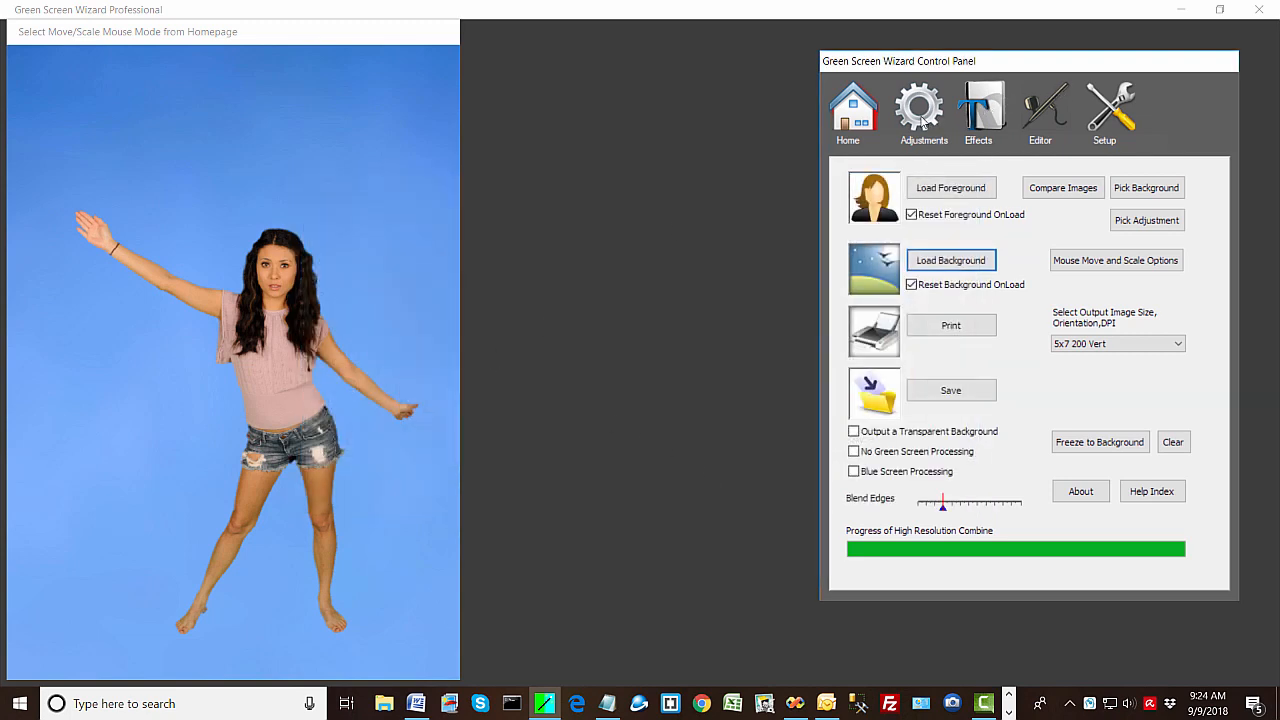
Add an All Wall shadow behind the woman with outstretched arms.
left_click(990, 117)
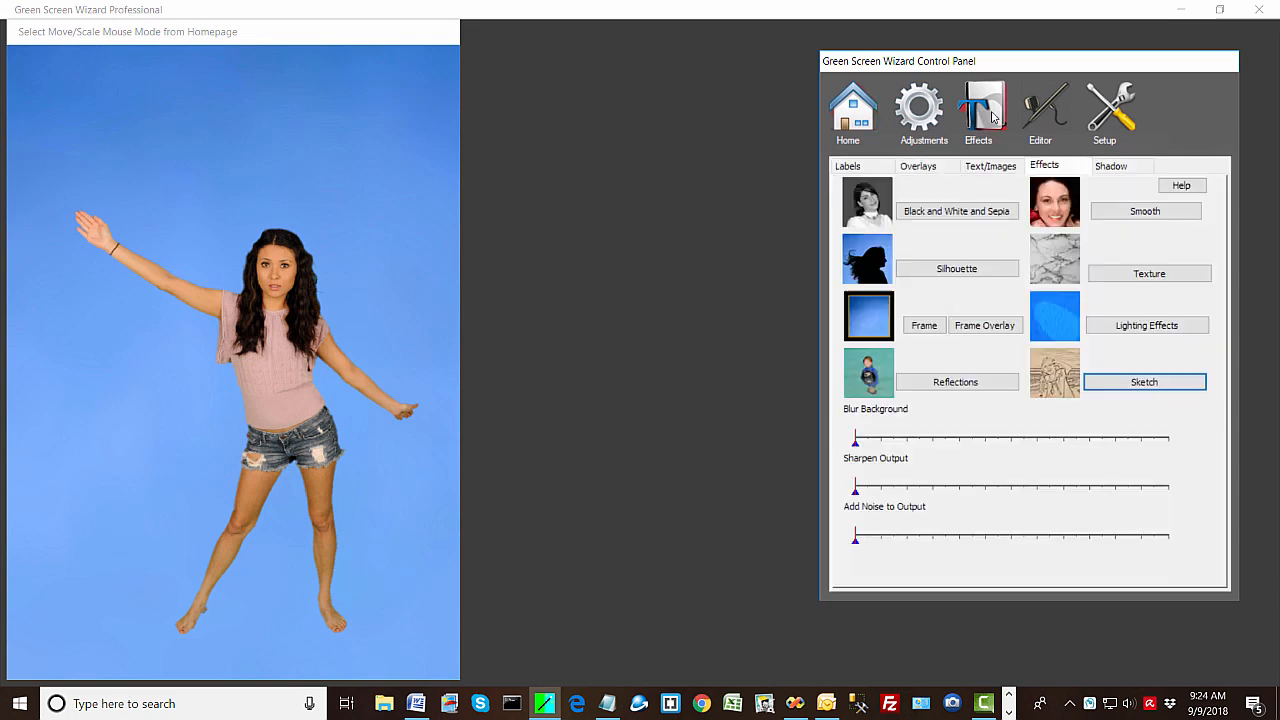
left_click(1104, 167)
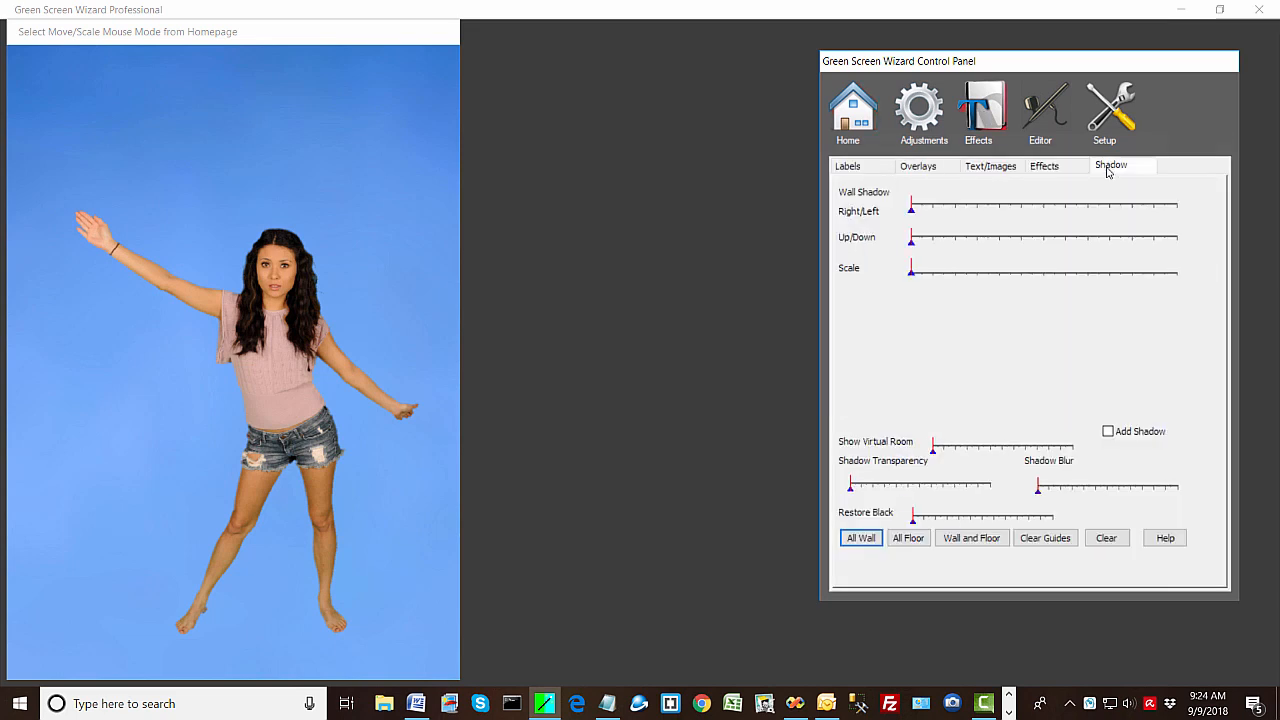
left_click(860, 539)
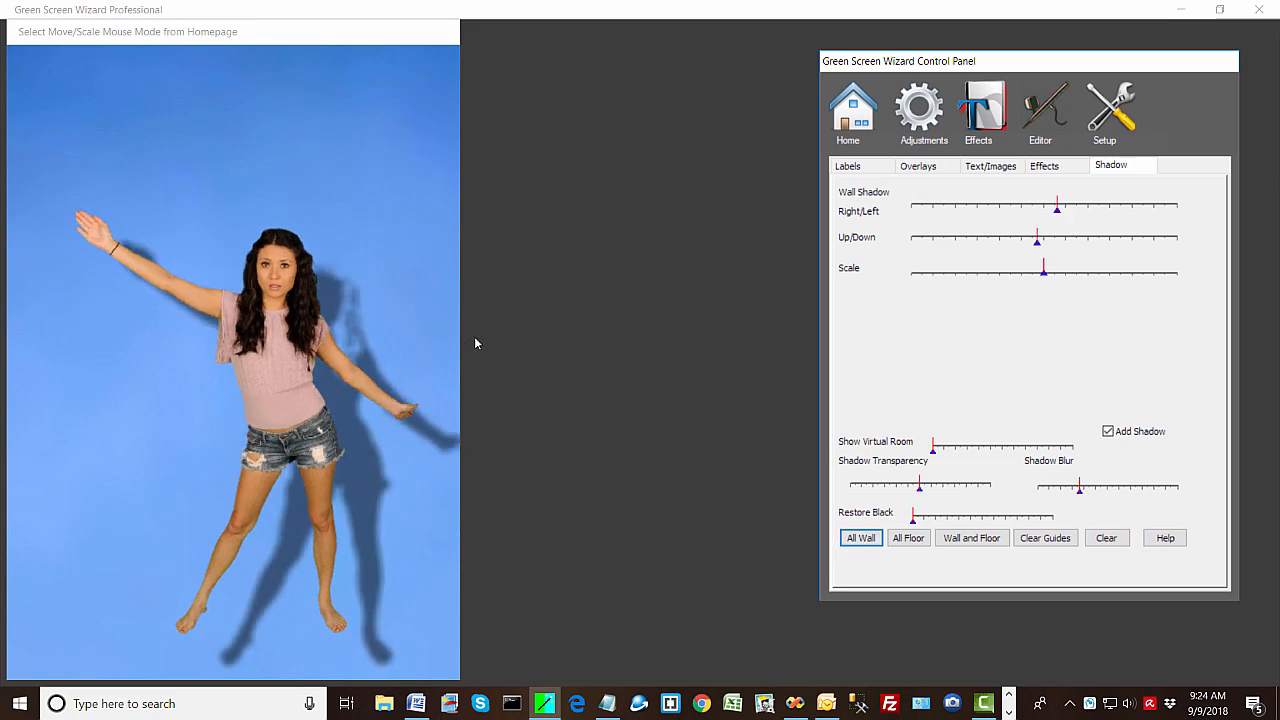
Enlarge the woman and move her toward the left of the picture, cropping her at the thighs.
left_click_drag(298, 386, 237, 343)
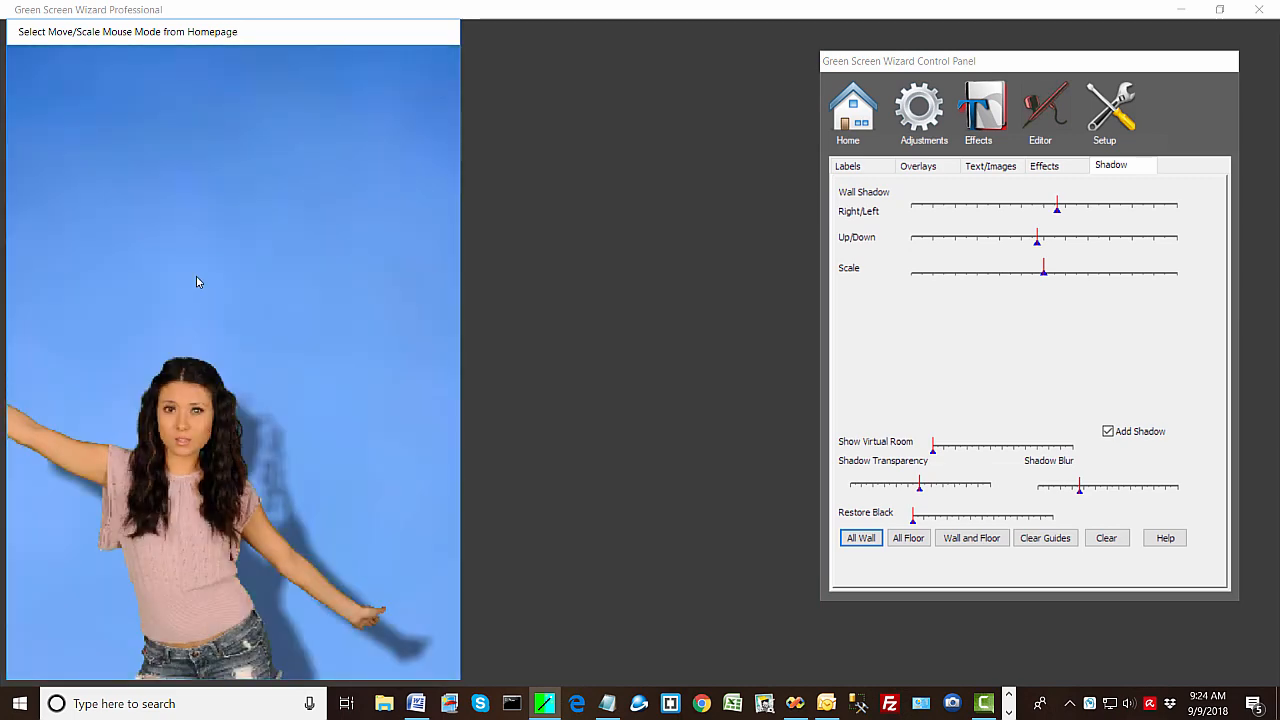
left_click_drag(196, 276, 197, 328)
scroll(223, 272, "up", 3)
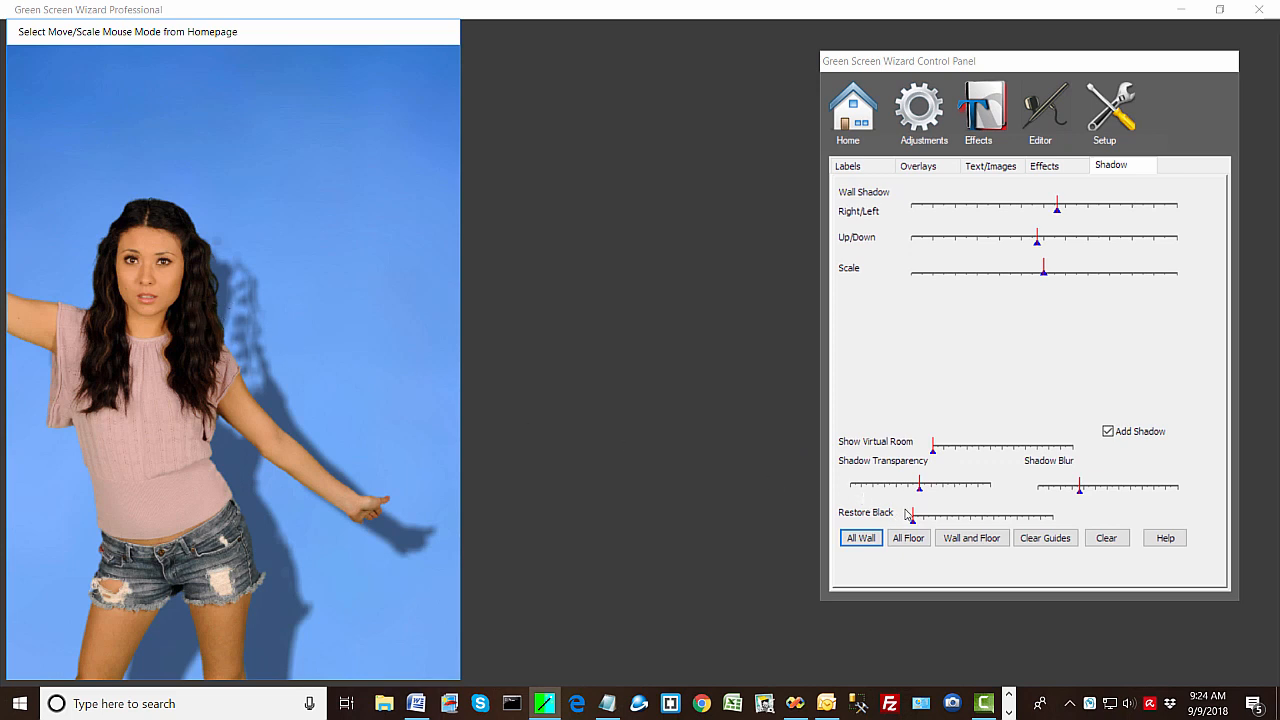
Raise Restore Black to fill the gaps in the shadow's head, and shift the wall shadow slightly farther right.
left_click_drag(911, 520, 943, 522)
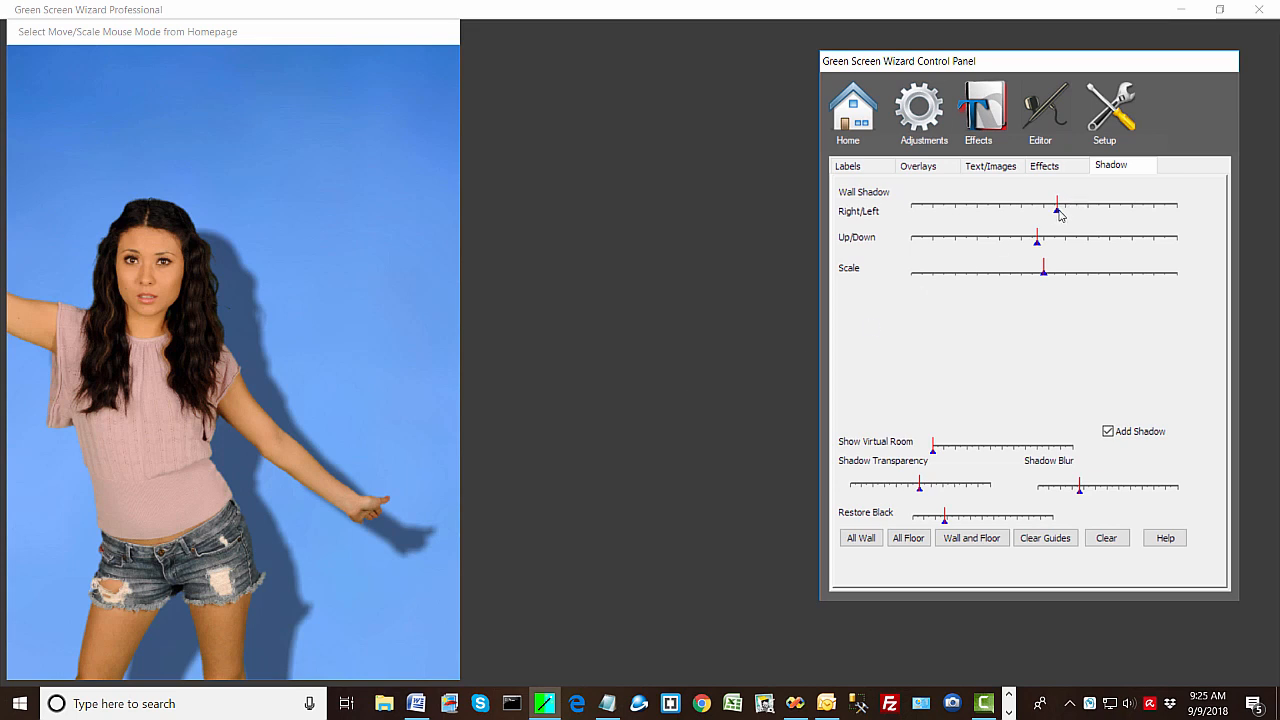
left_click_drag(1056, 208, 1040, 249)
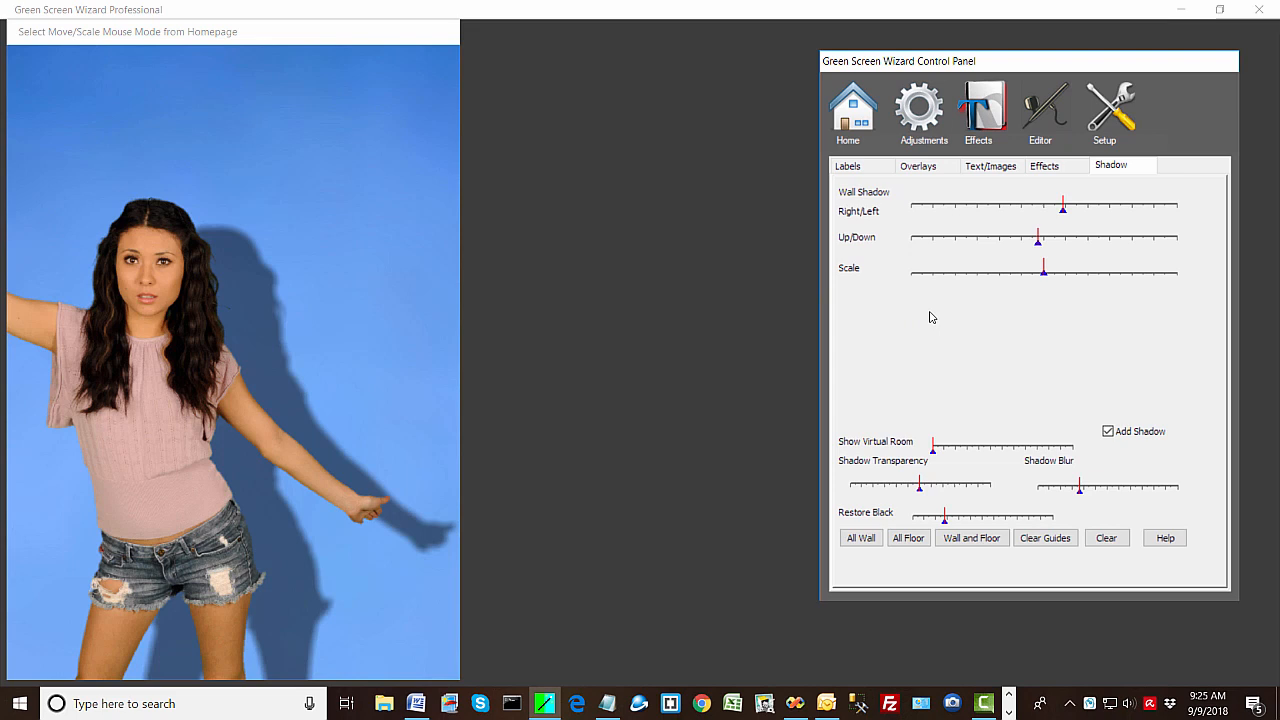
Load the beach photo DSC_0931.JPG as the background behind the woman and her shadow.
left_click(851, 116)
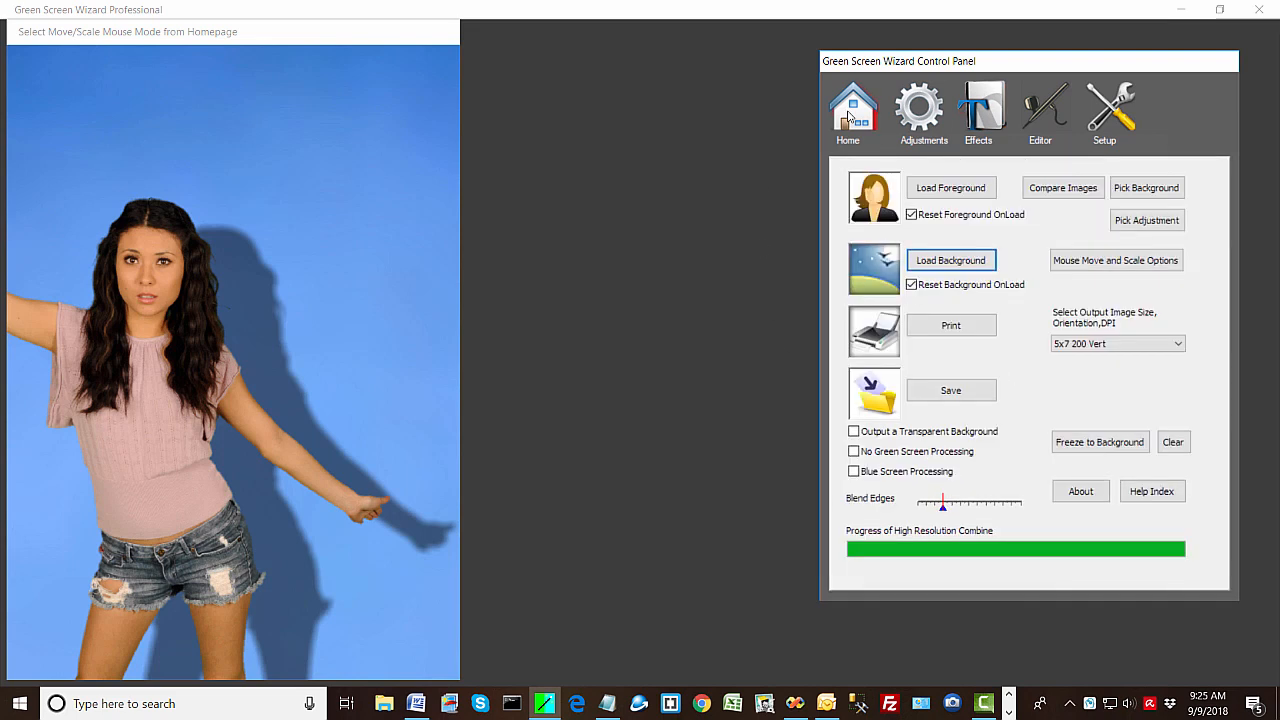
left_click(949, 271)
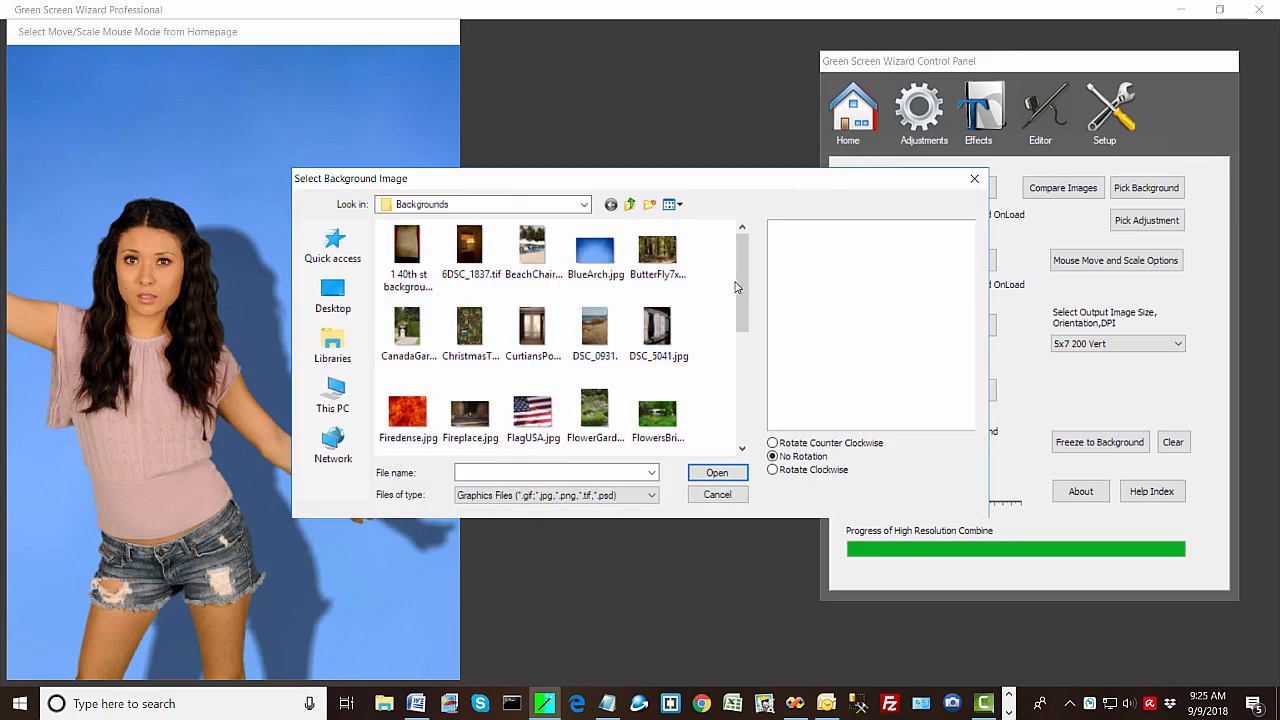
left_click(601, 335)
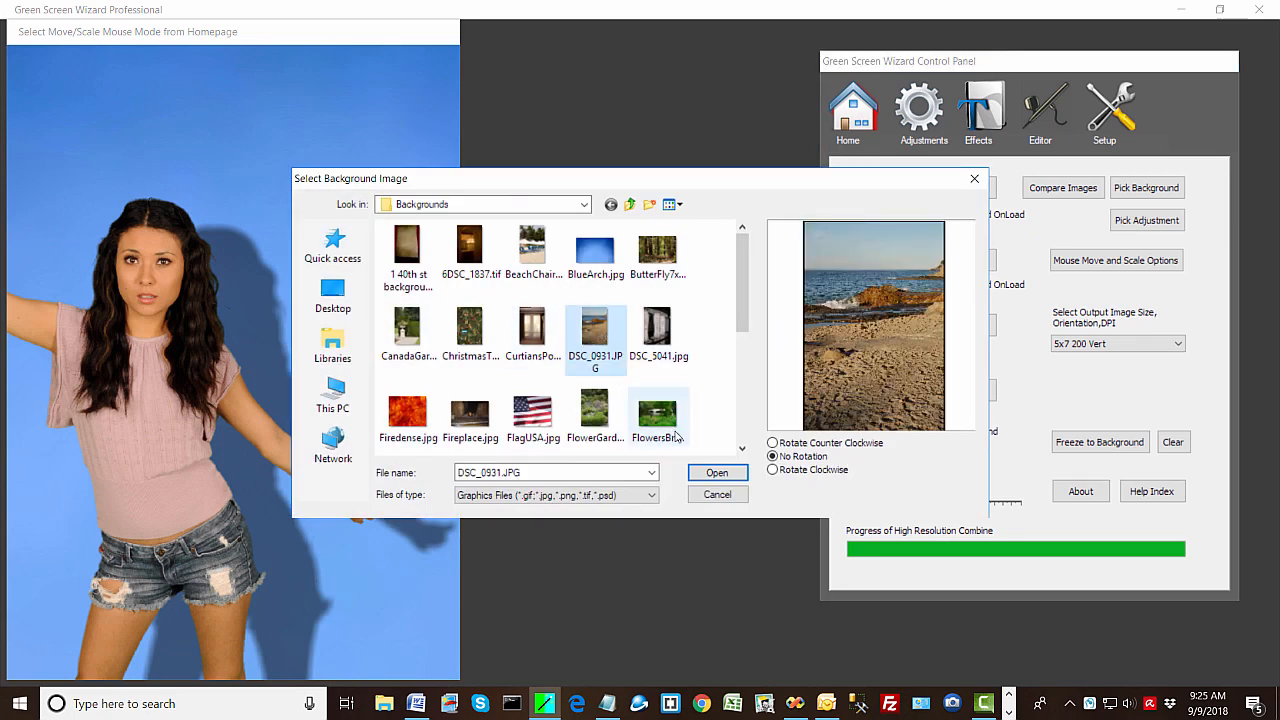
left_click(717, 472)
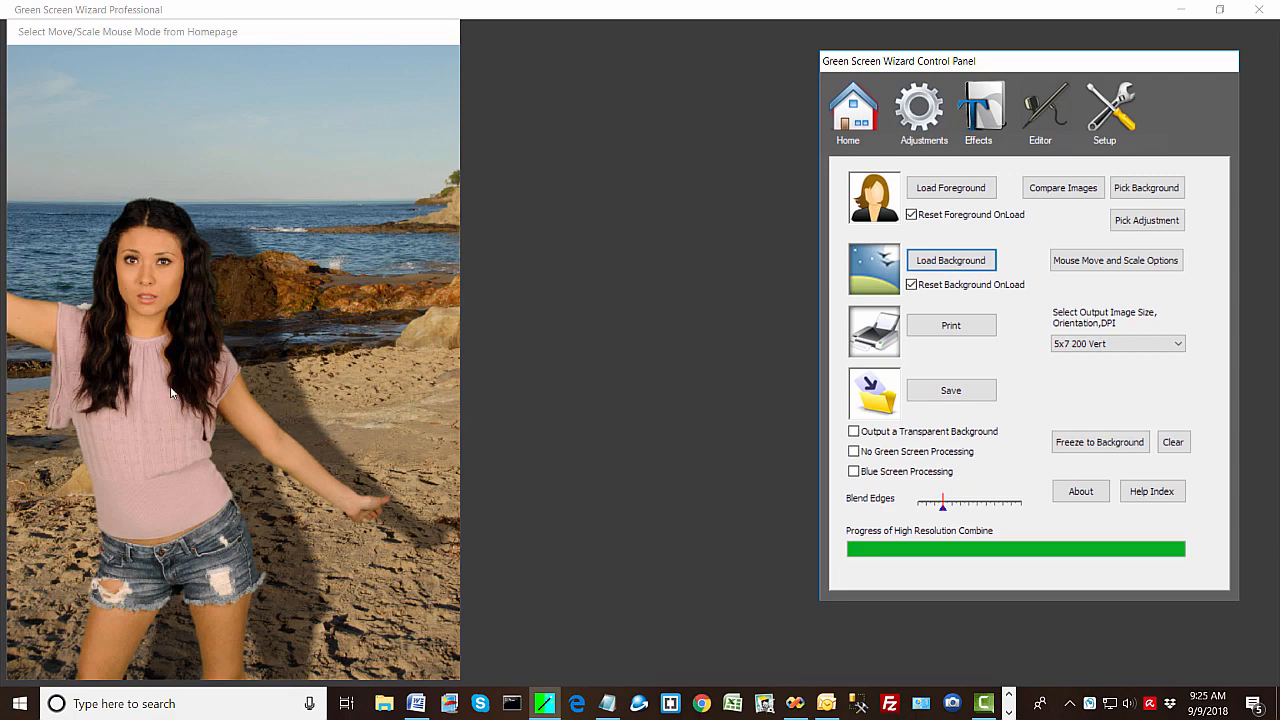
Shrink the woman to show her full body and move her so she stands on the sand near the picture's centre.
left_click_drag(170, 388, 205, 322)
left_click_drag(203, 366, 172, 473)
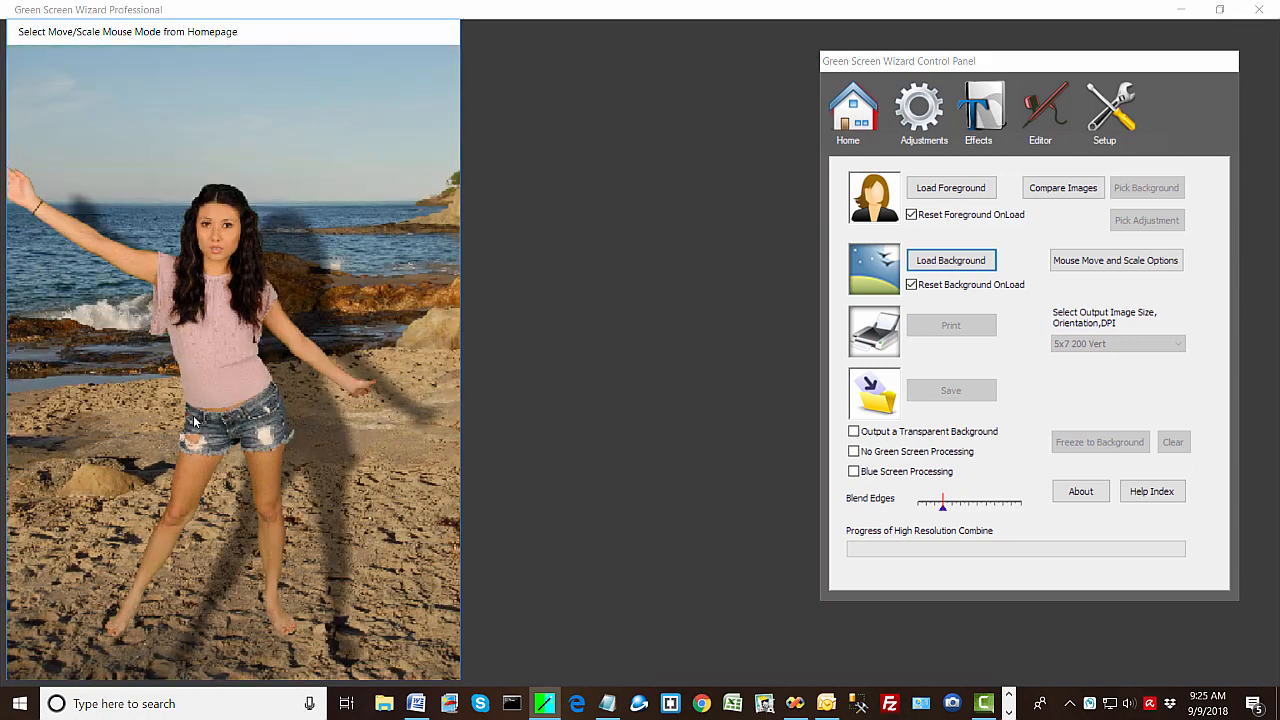
left_click_drag(195, 423, 224, 453)
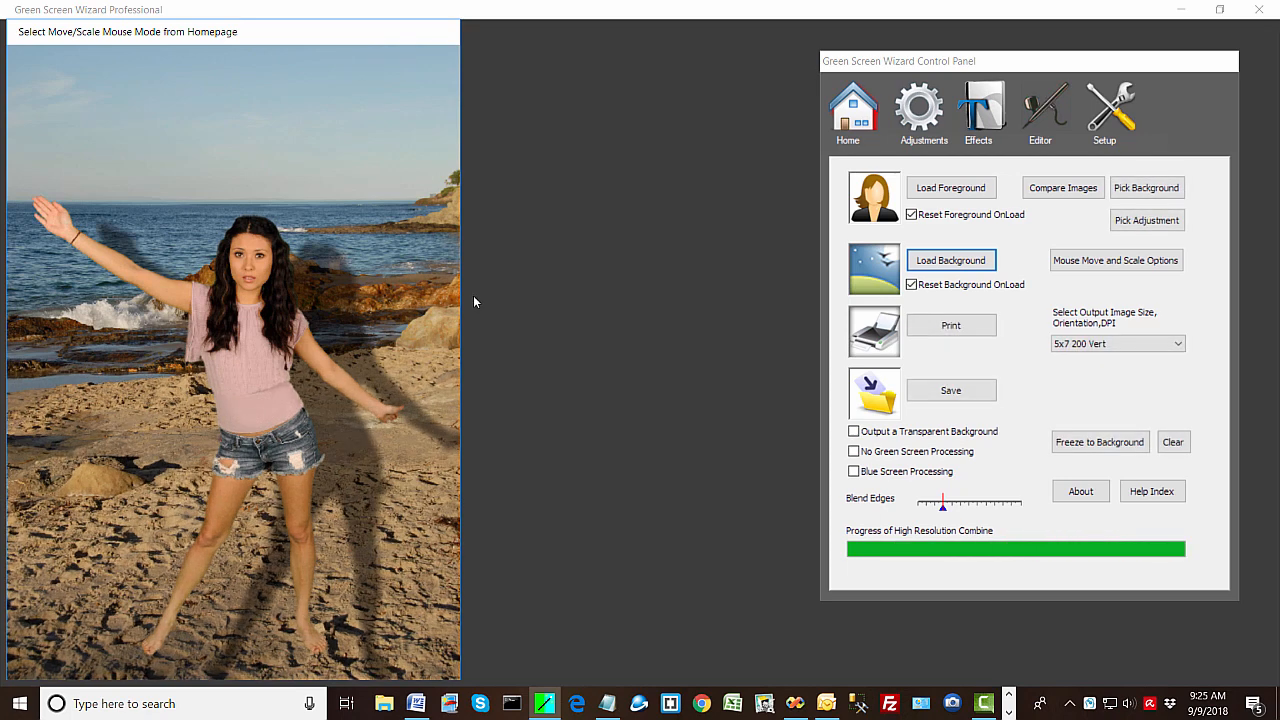
Replace the wall shadow with an All Floor shadow, skew it farther to the right and slightly reduce its scale.
left_click(993, 117)
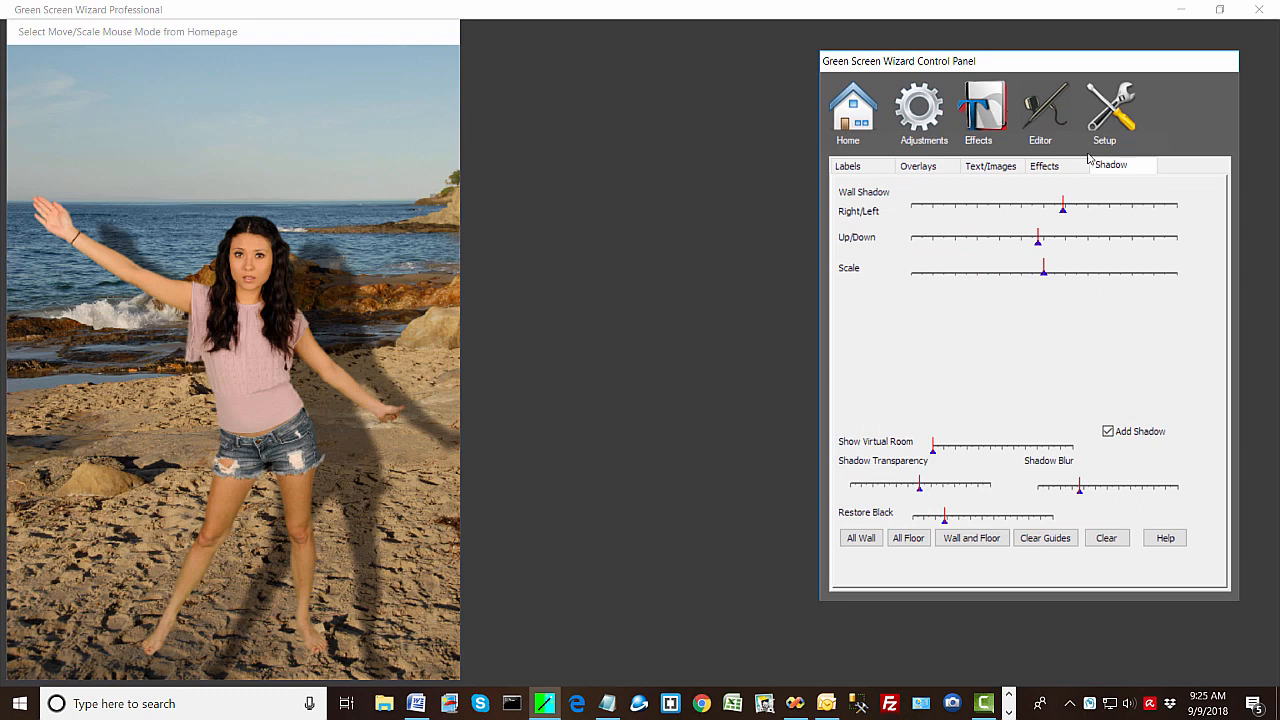
left_click(924, 538)
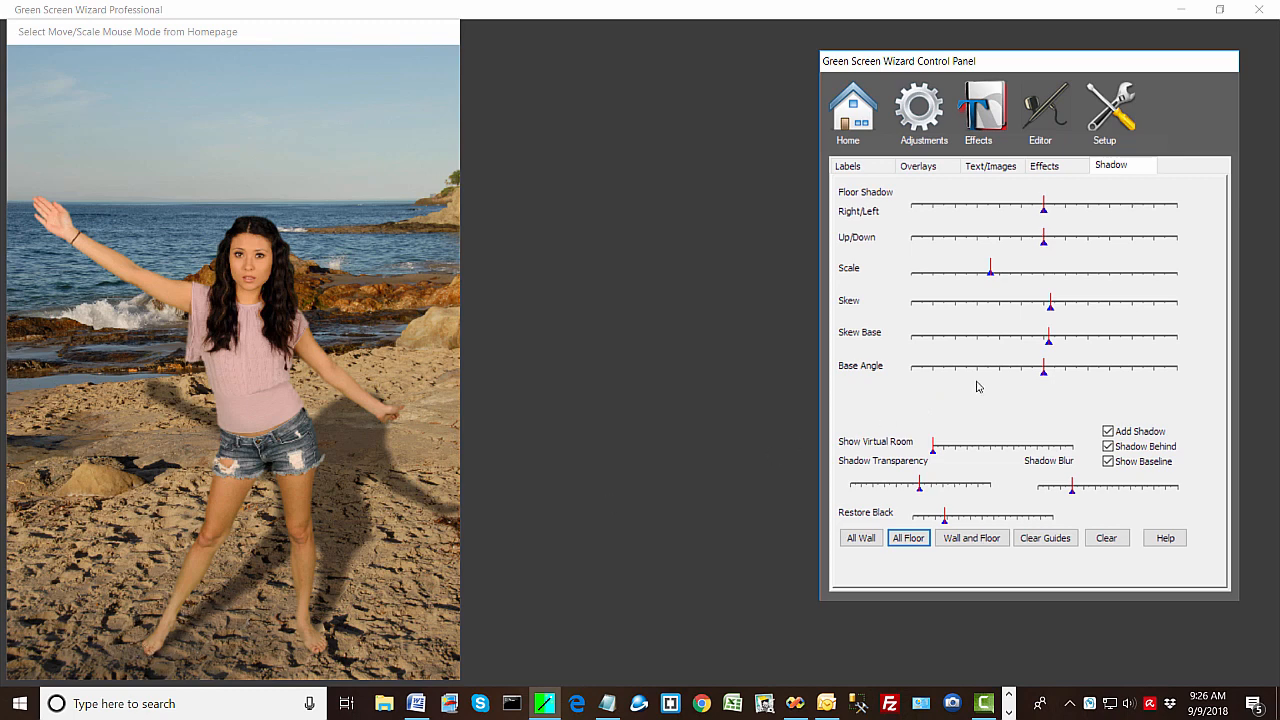
mouse_move(1050, 343)
left_mouse_down()
mouse_move(1077, 336)
mouse_move(1040, 336)
mouse_move(1051, 334)
left_mouse_up()
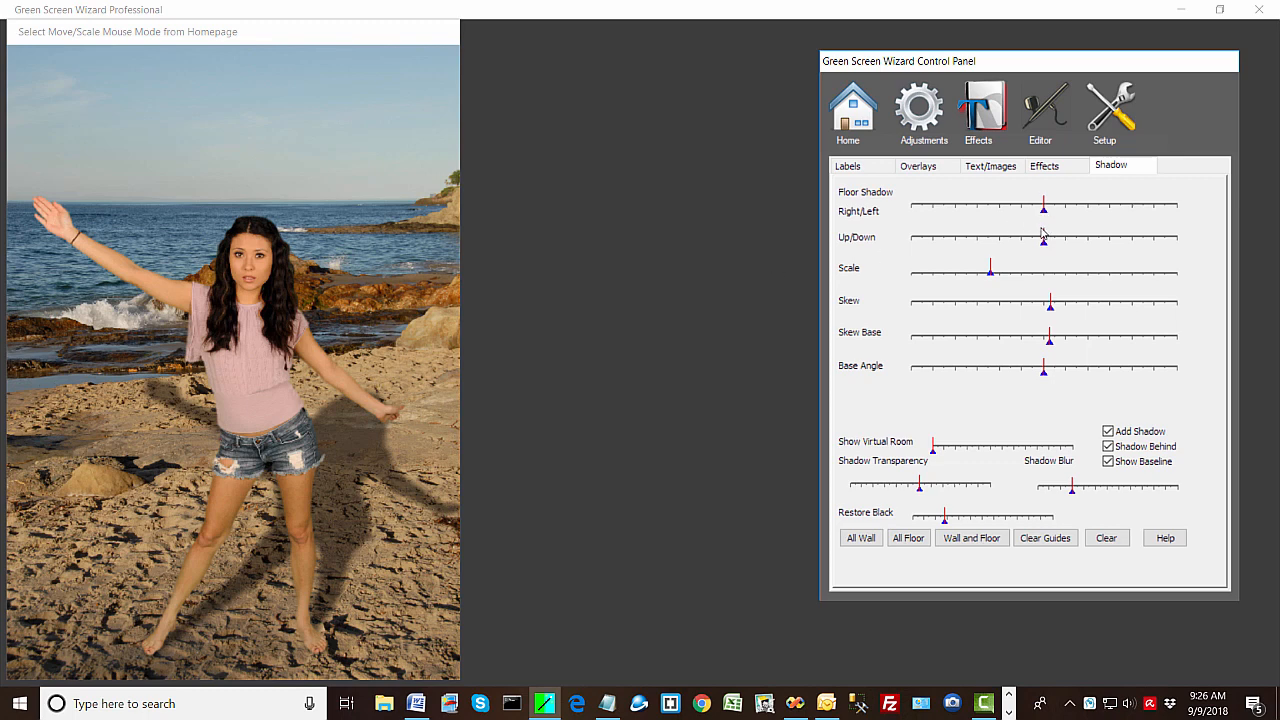
left_click_drag(1051, 303, 1060, 306)
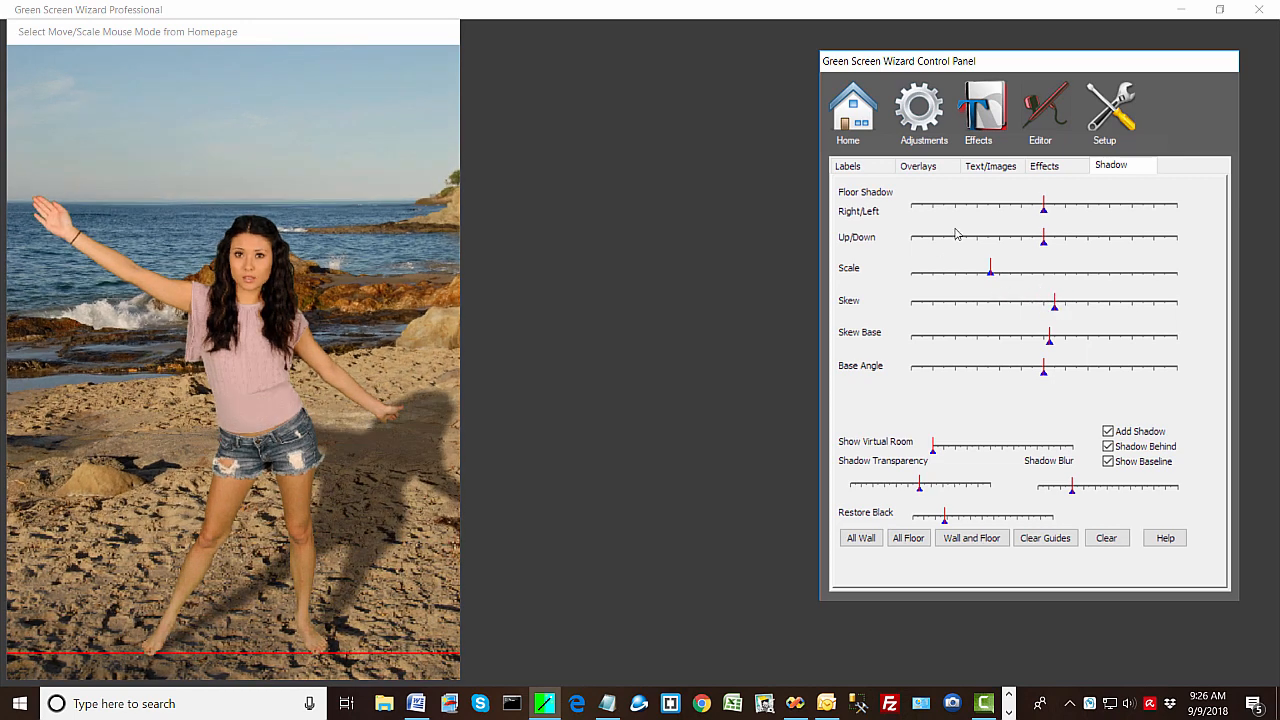
left_click_drag(990, 272, 953, 271)
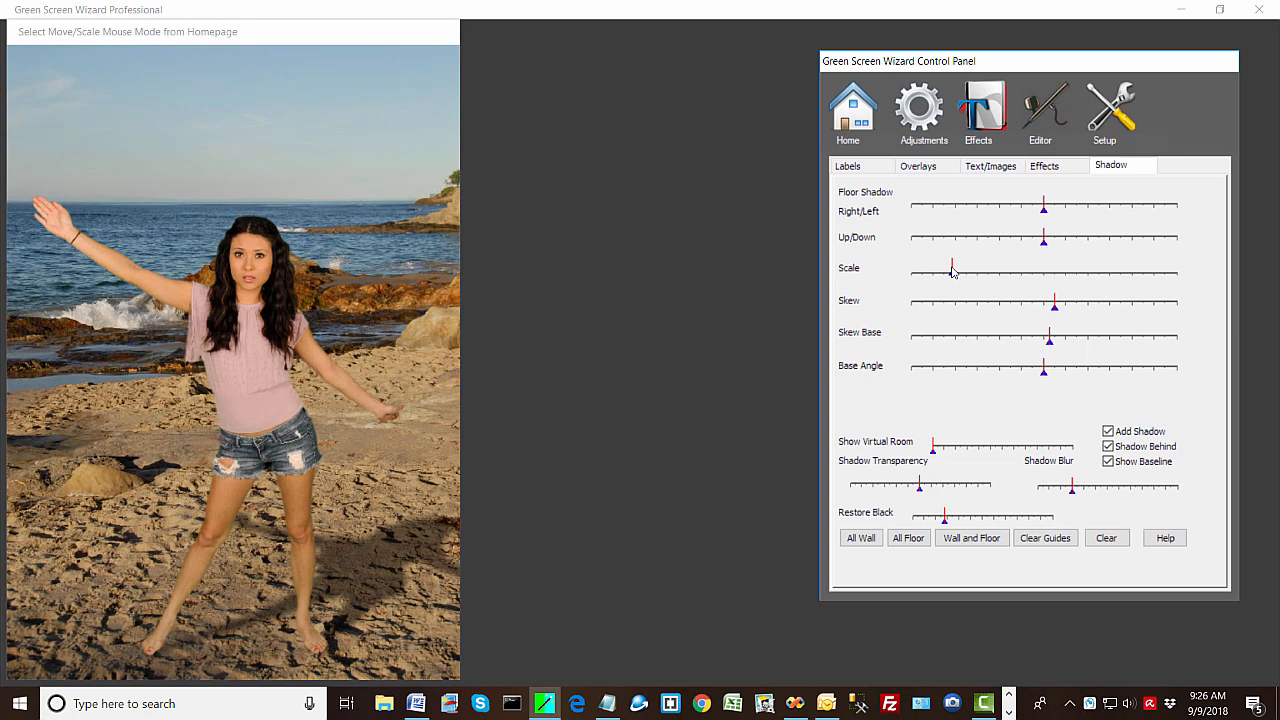
left_click_drag(952, 277, 987, 277)
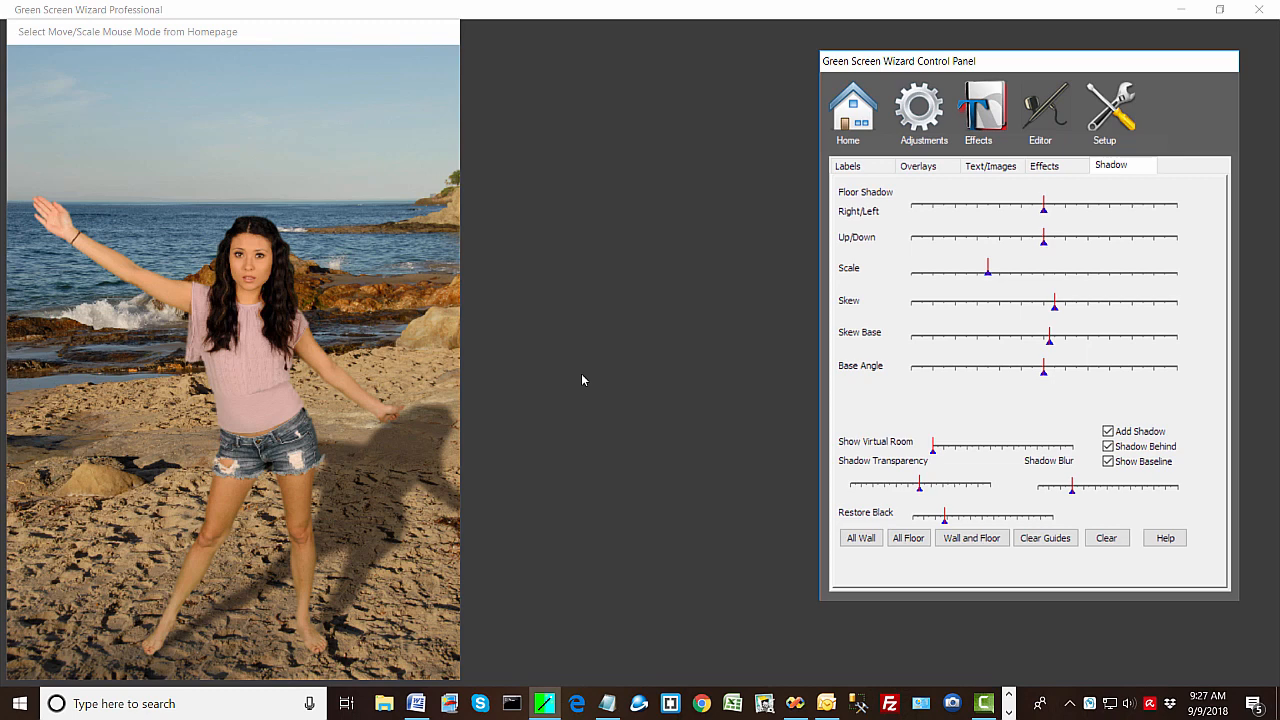
Load CurtiansPointLoma.jpg as the background behind the woman.
left_click(845, 122)
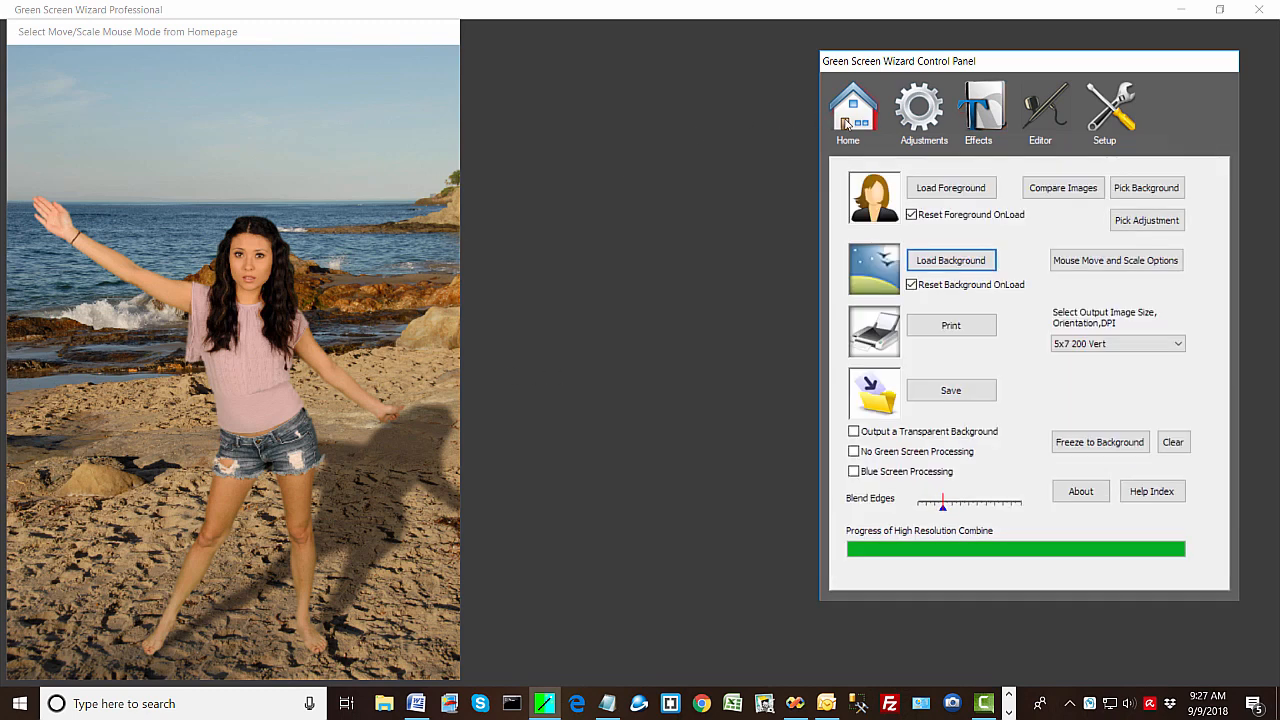
left_click(932, 264)
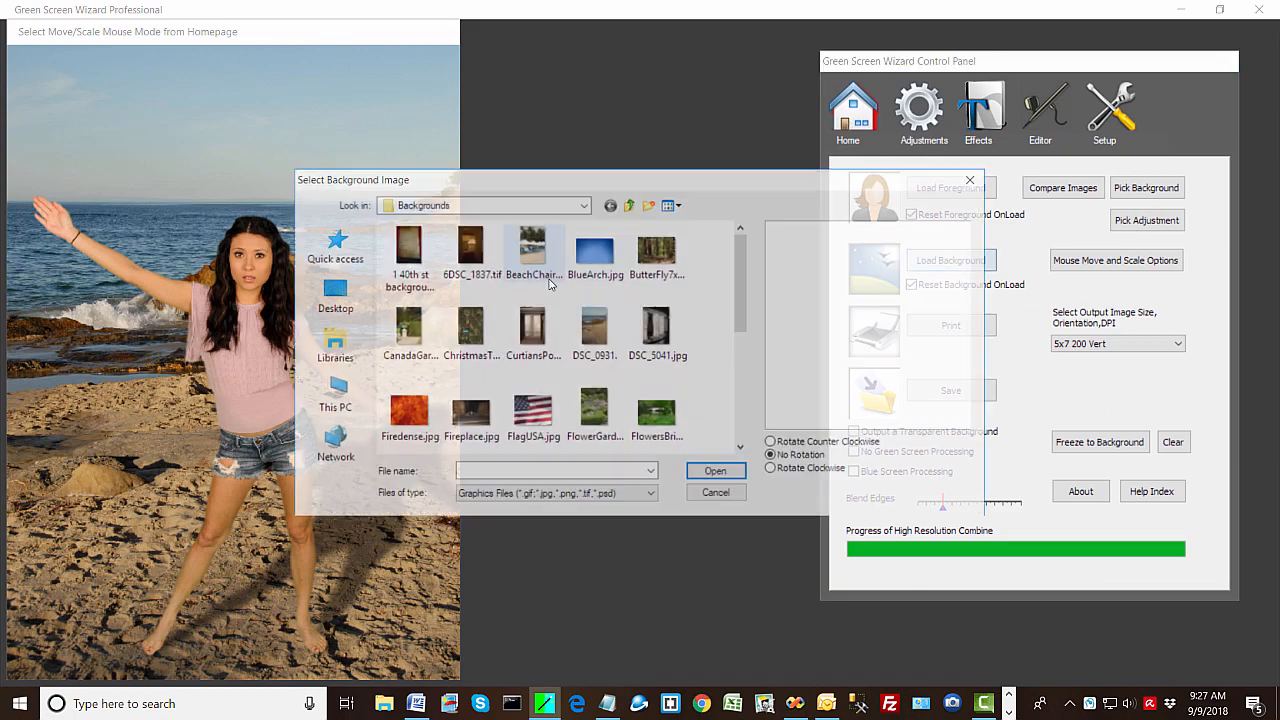
left_click(531, 332)
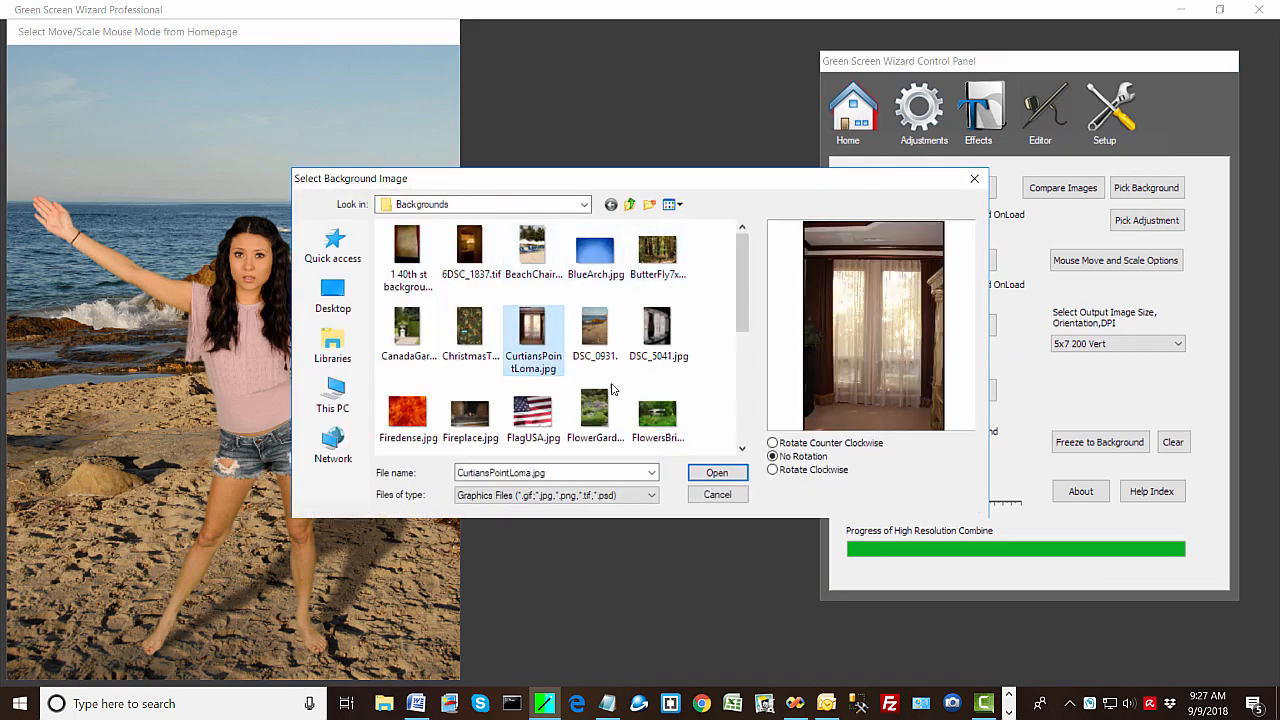
left_click(717, 472)
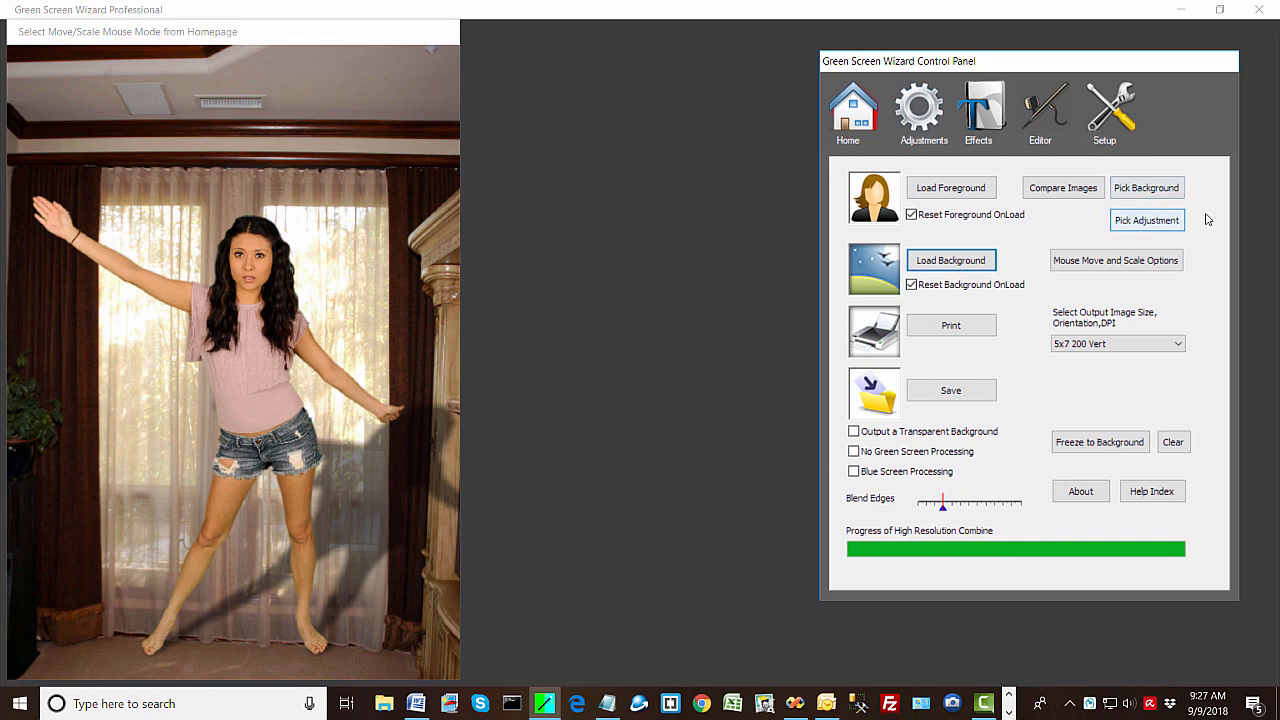
Enlarge the curtain background and move it up so the carpet lies under the woman's feet and the curtains fill the picture.
left_click(1153, 262)
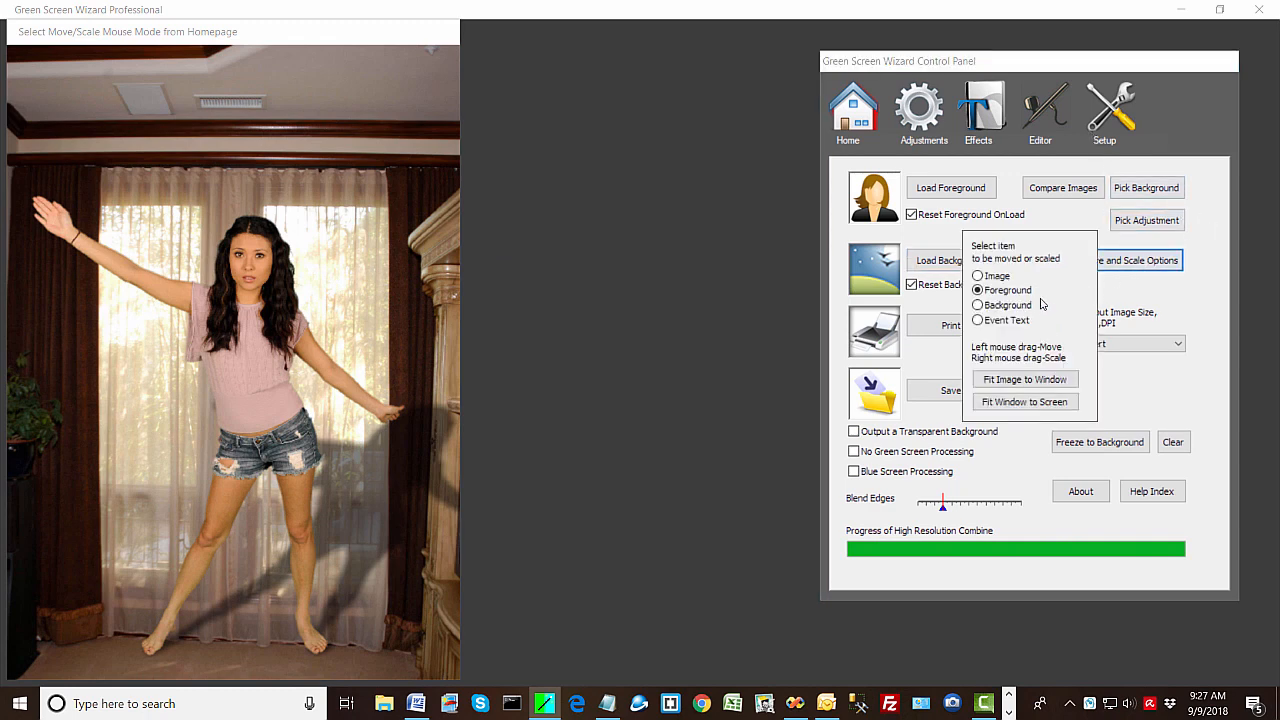
left_click(1013, 309)
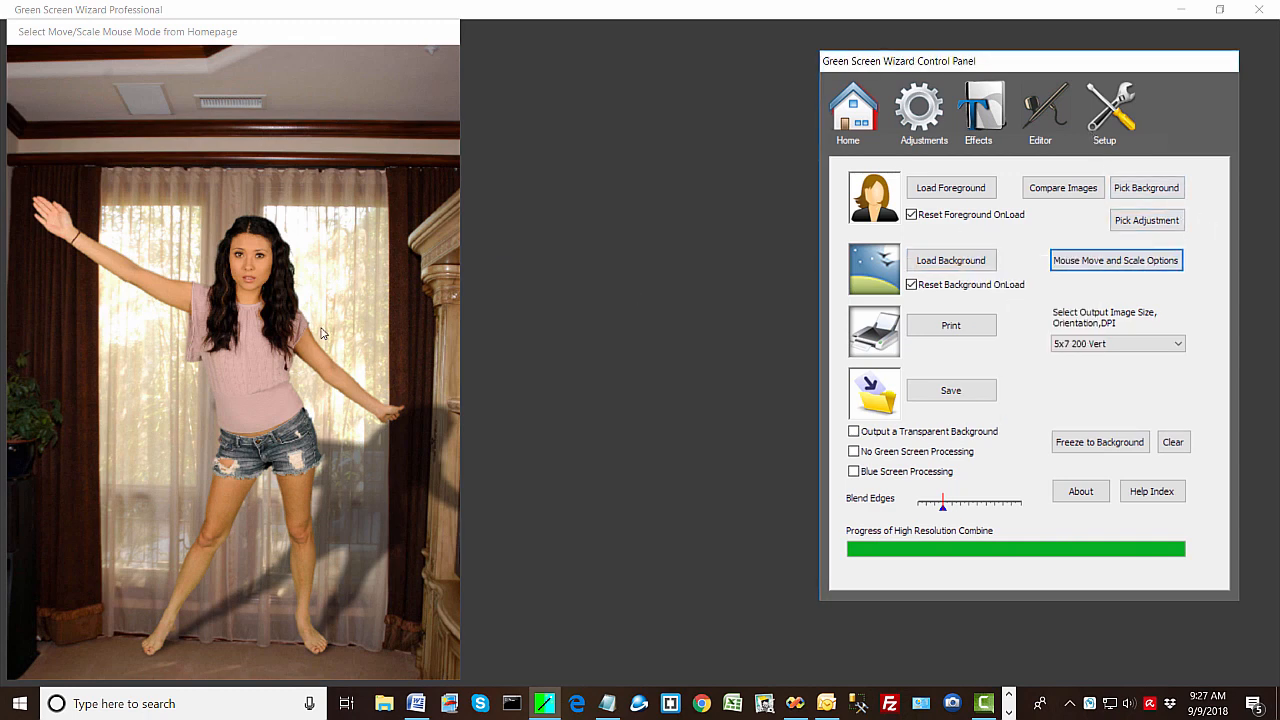
left_click_drag(321, 318, 340, 238)
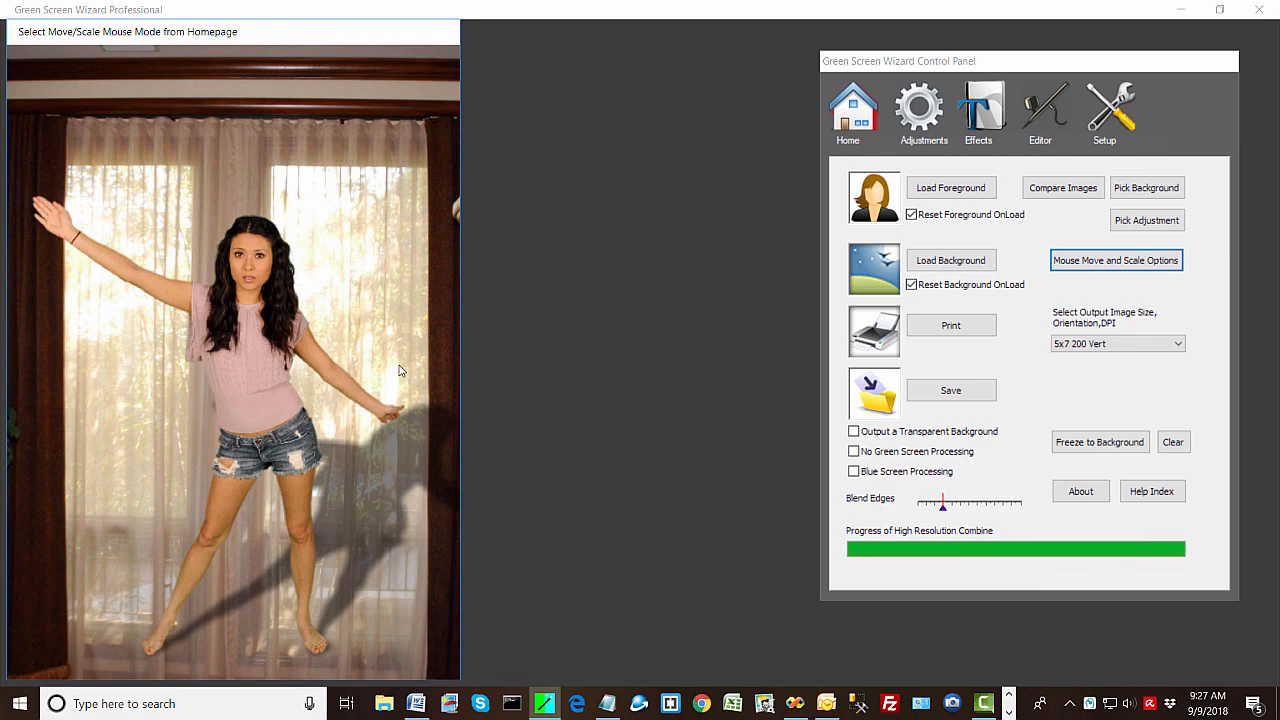
left_click_drag(403, 376, 405, 266)
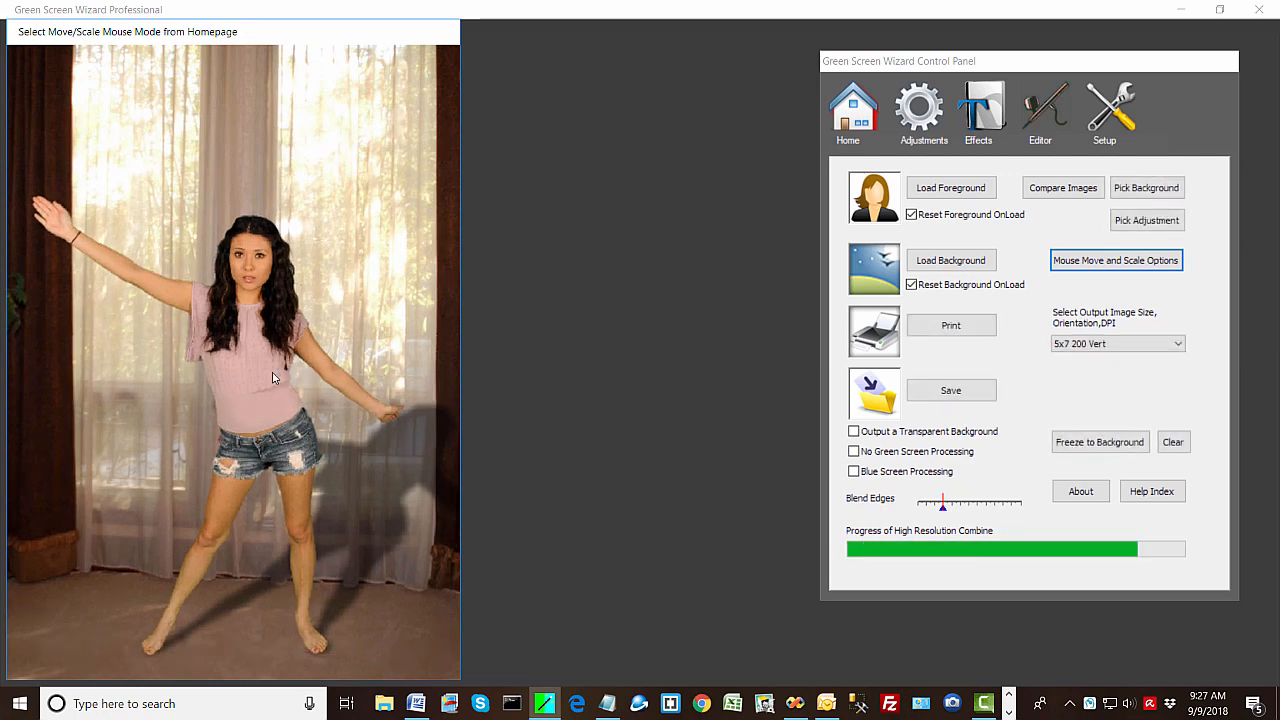
scroll(266, 376, "down", 2)
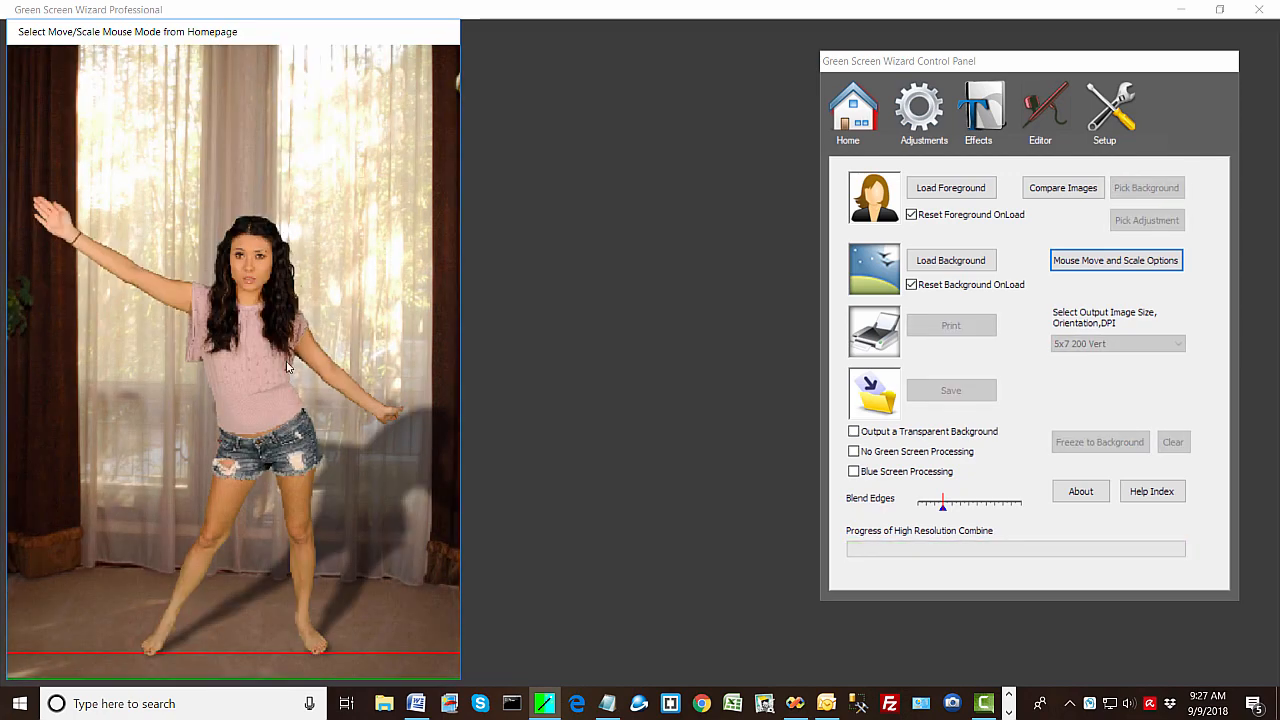
left_click_drag(285, 362, 291, 363)
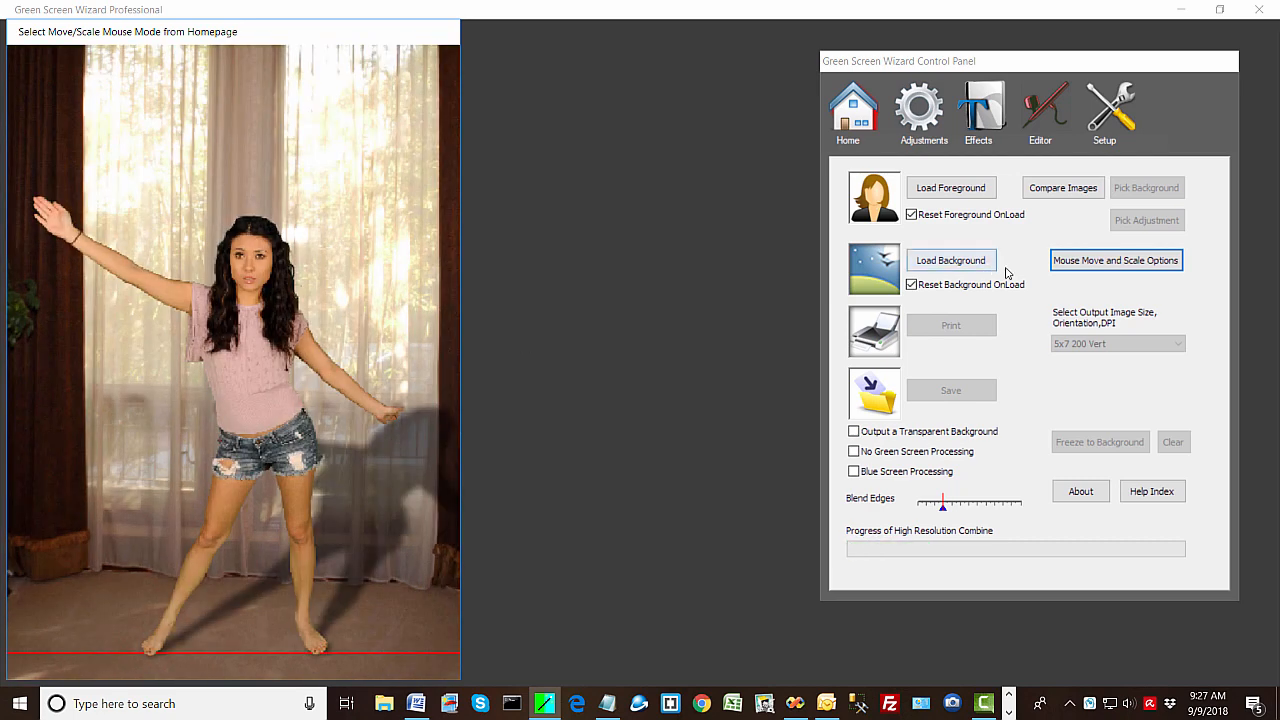
Switch the move and scale target to Foreground and shift the woman slightly left and down on the carpet.
left_click(1080, 261)
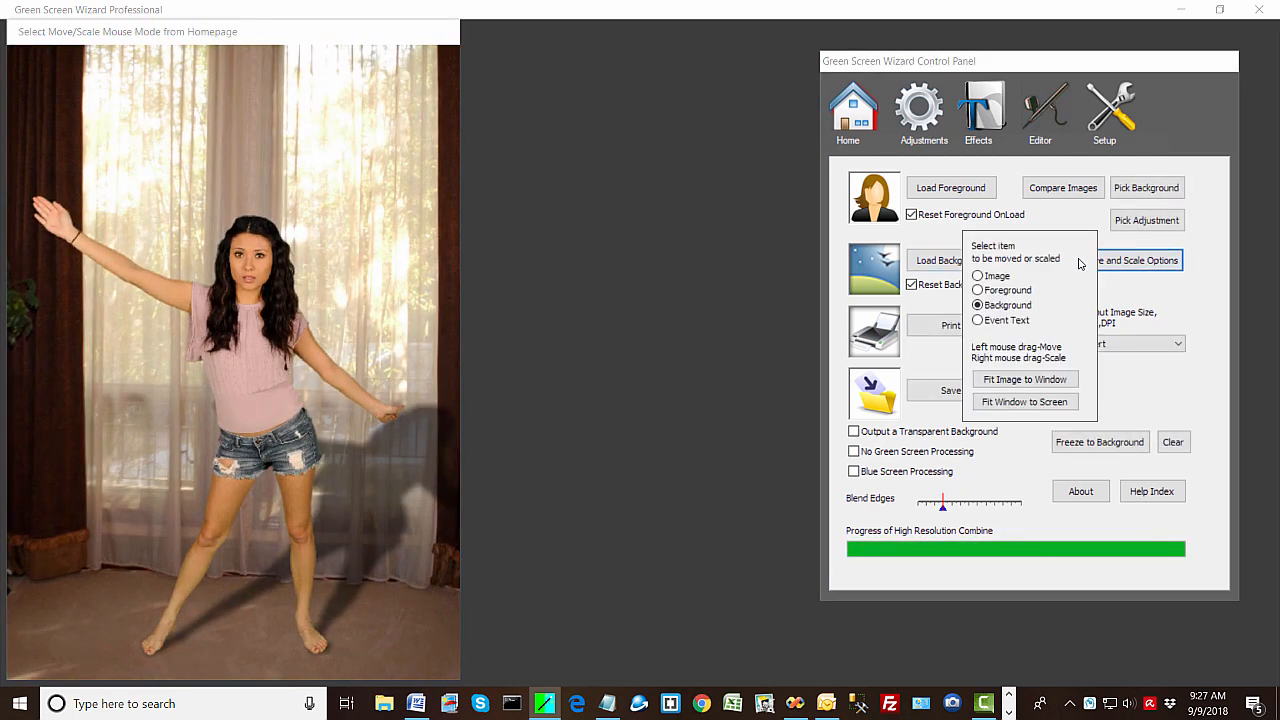
left_click(1020, 291)
left_click_drag(302, 395, 282, 400)
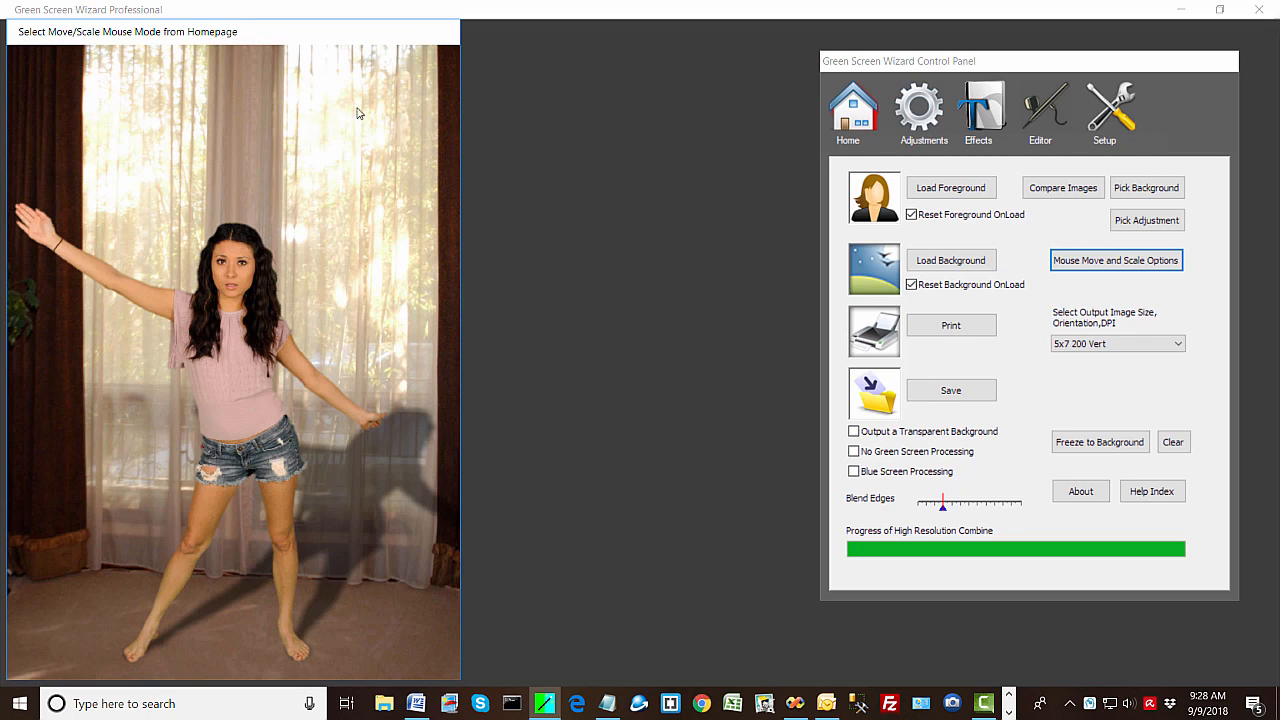
Apply a Wall and Floor shadow and lower both the Virtual Room Left Edge and Right Edge to fit the room.
left_click(984, 130)
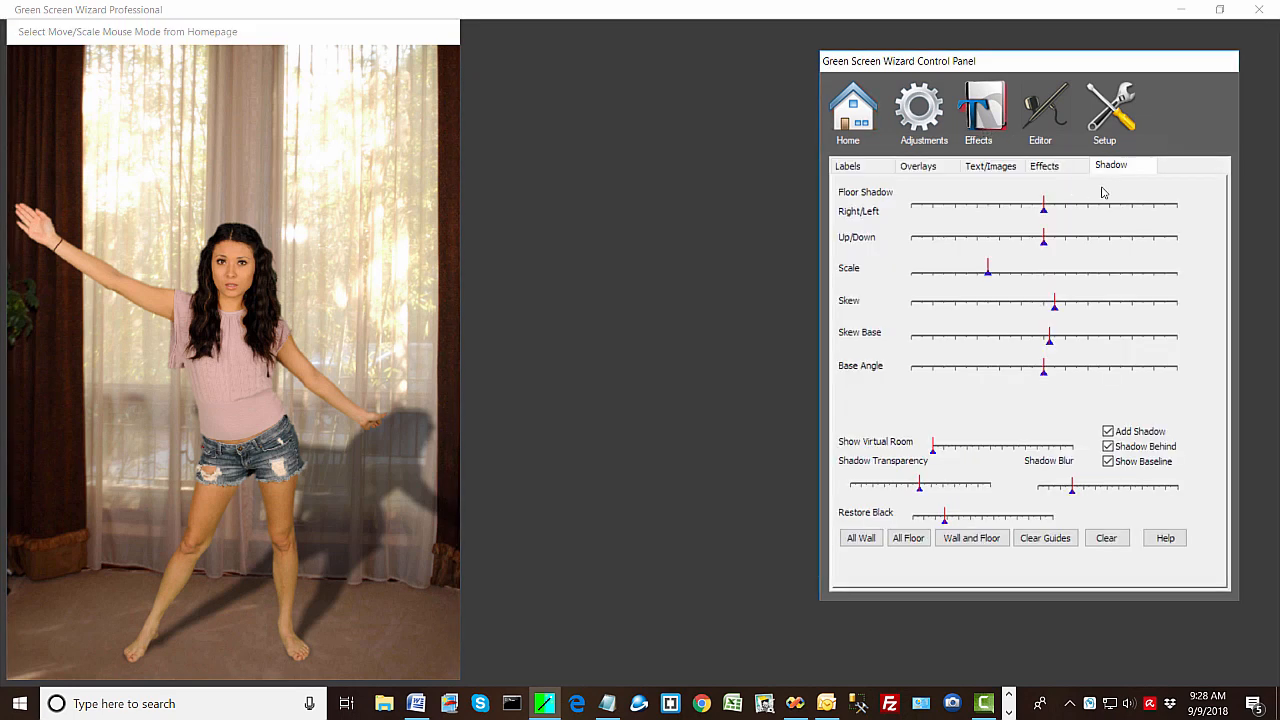
left_click(969, 540)
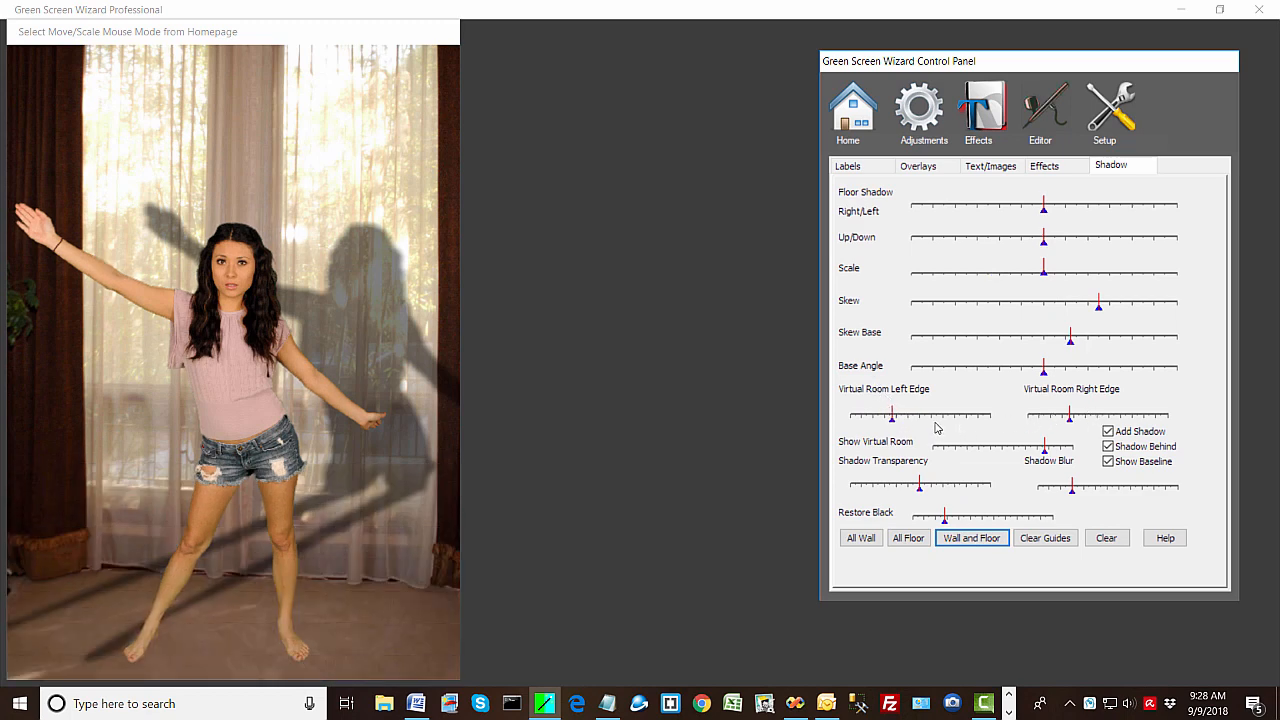
left_click(892, 418)
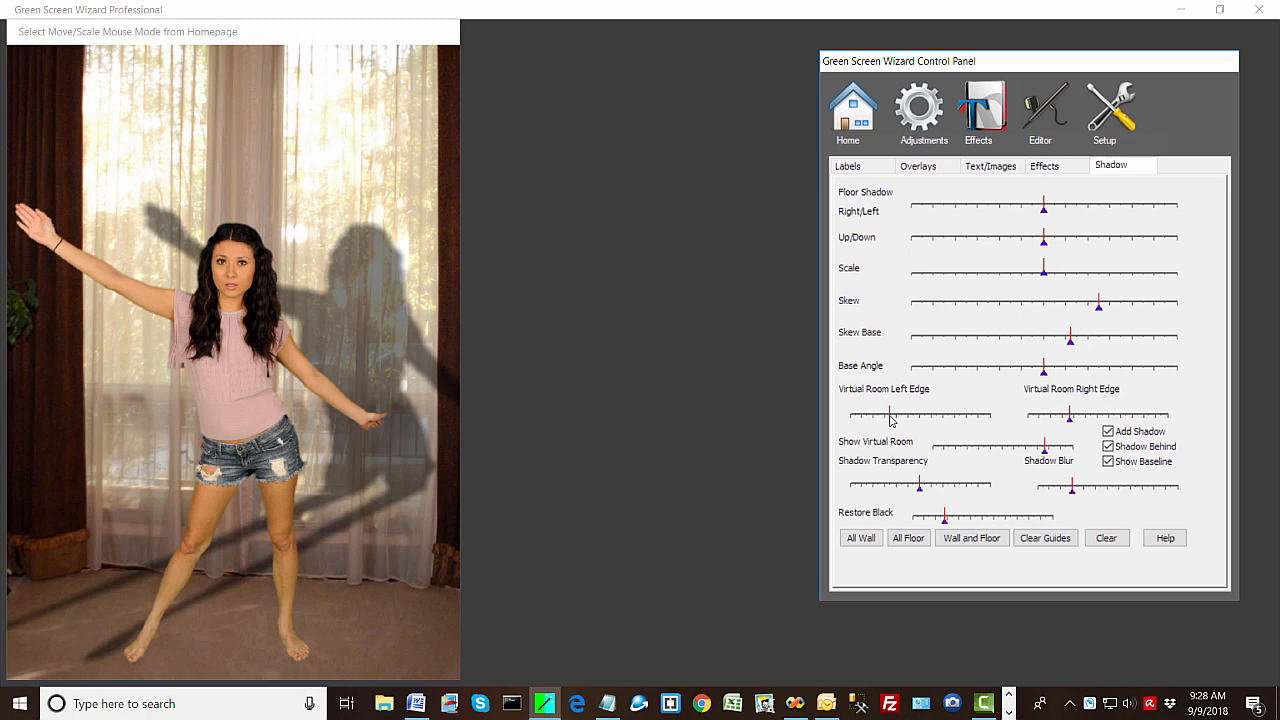
left_click_drag(891, 418, 874, 418)
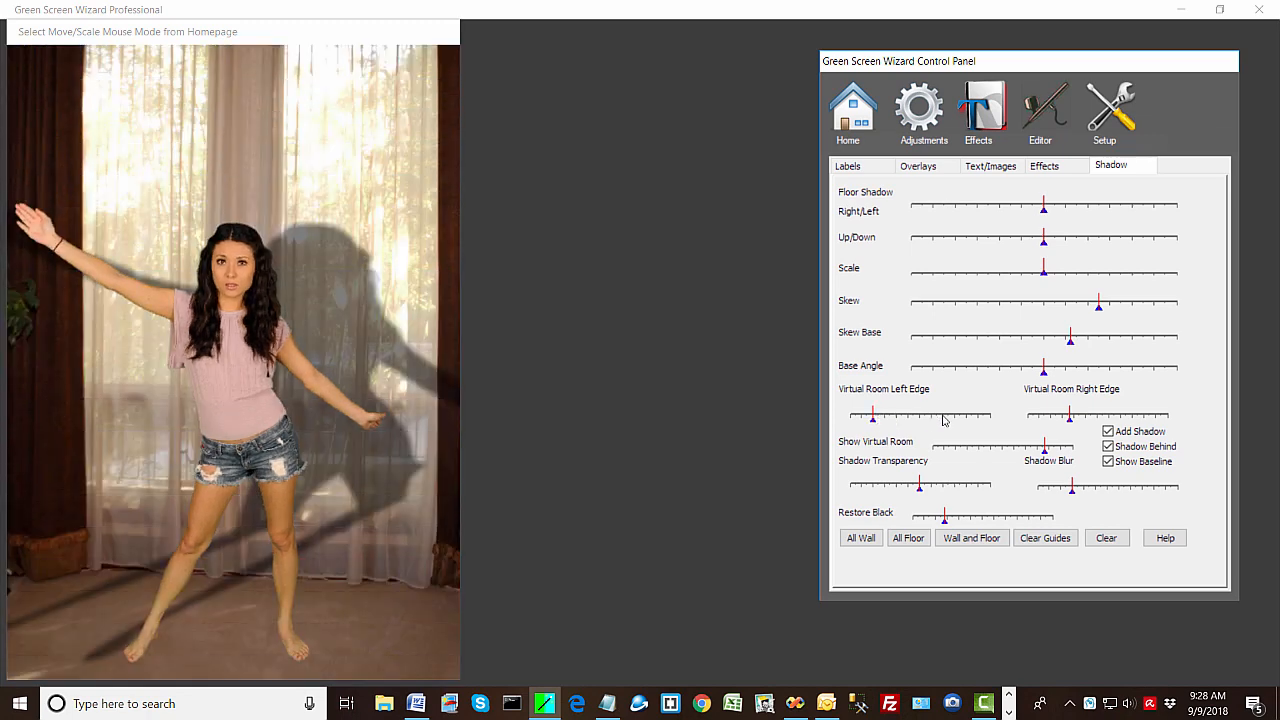
mouse_move(1069, 418)
left_mouse_down()
mouse_move(1081, 420)
mouse_move(1051, 418)
left_mouse_up()
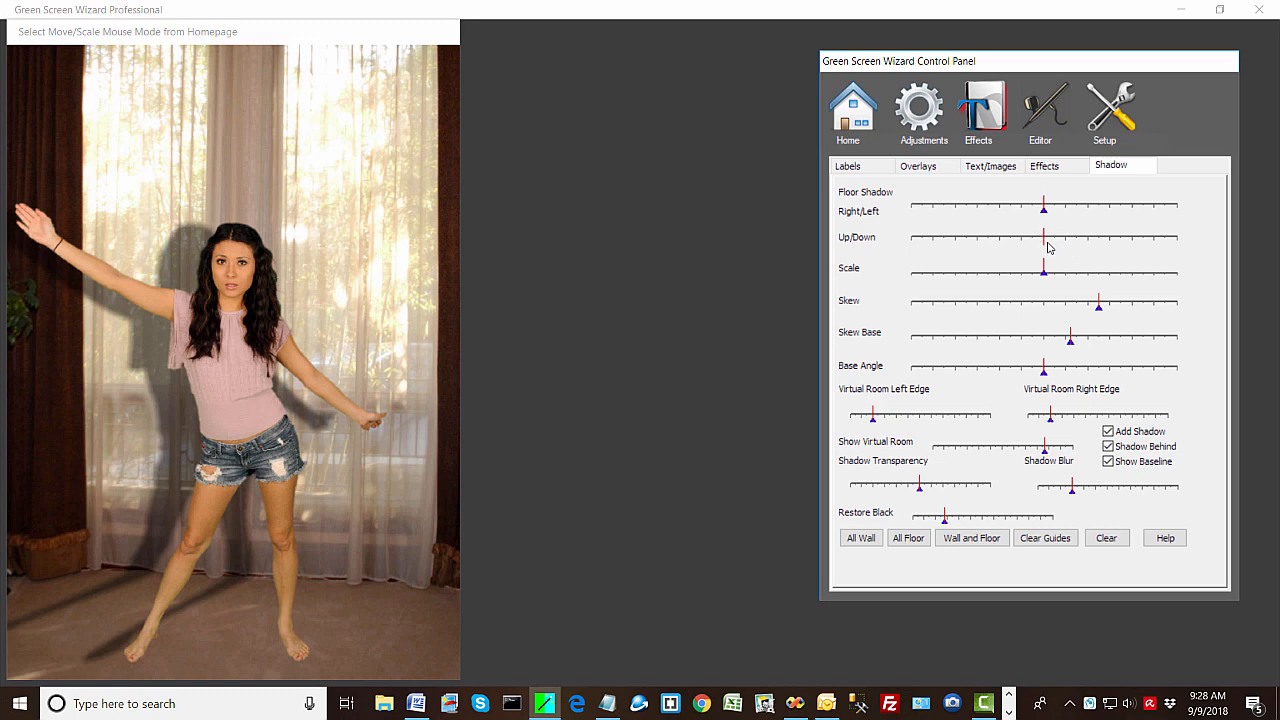
Lower Skew Base and keep Right/Left centred so the shadow starts at the woman's feet and falls to her right on the curtains.
left_click_drag(1048, 247, 1104, 209)
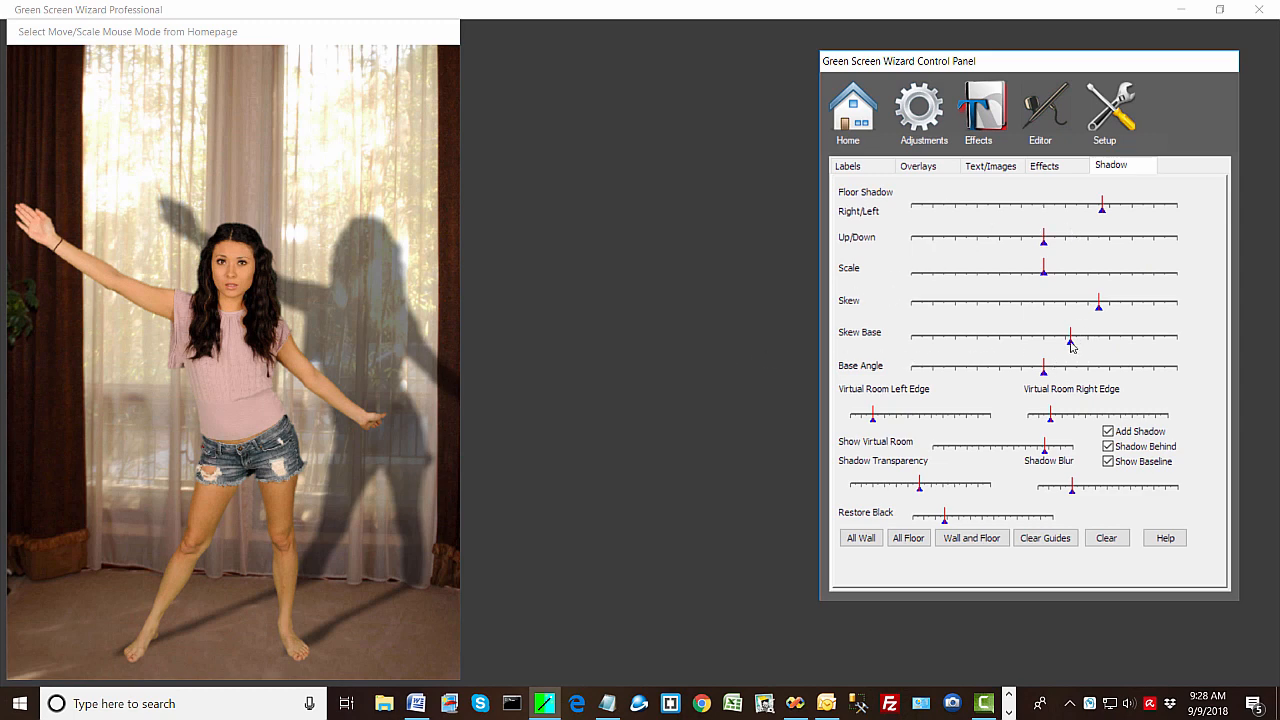
left_click_drag(1071, 345, 1047, 340)
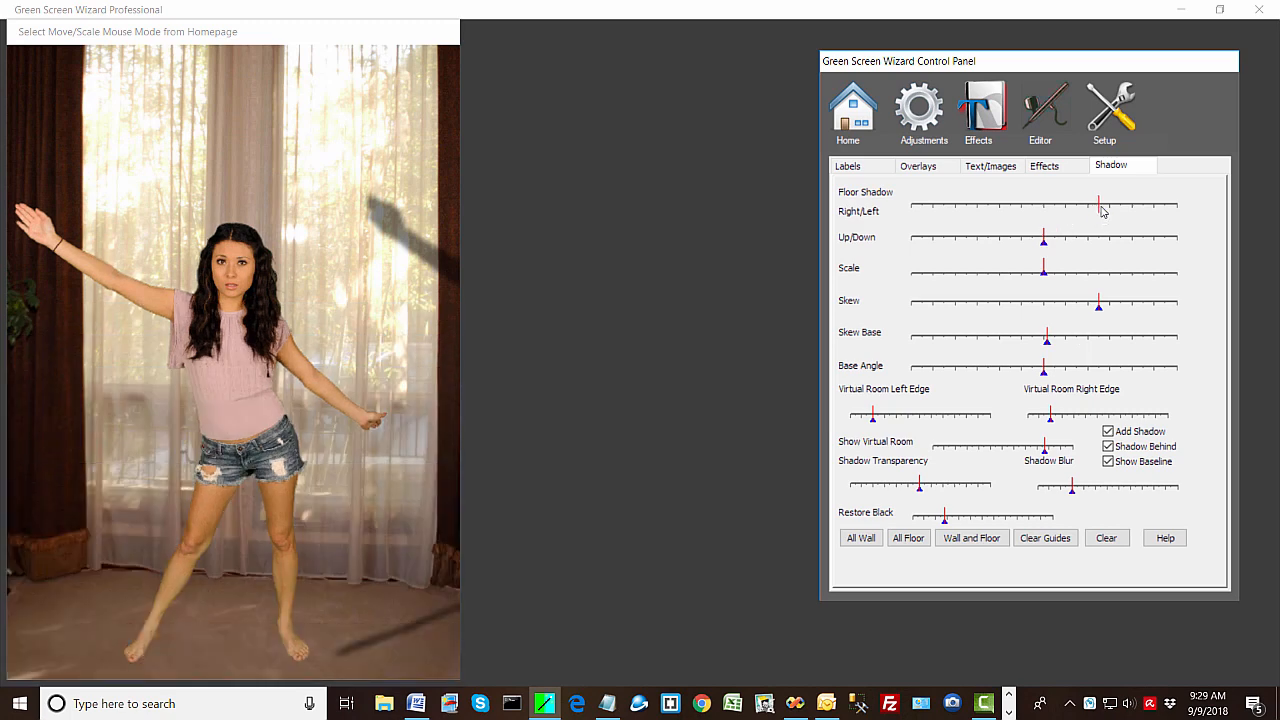
left_click_drag(1101, 206, 1046, 208)
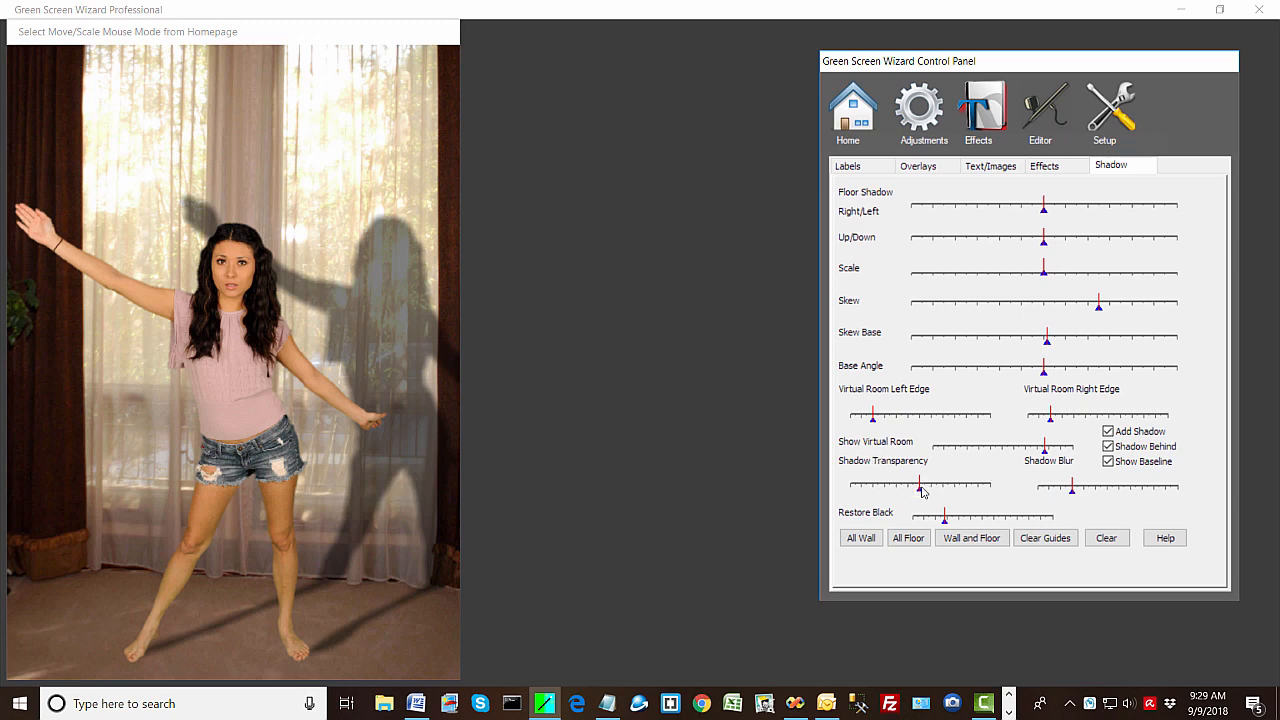
Lower Shadow Transparency slightly to lighten the shadow and raise Shadow Blur strongly to soften its edges.
left_click_drag(922, 490, 885, 491)
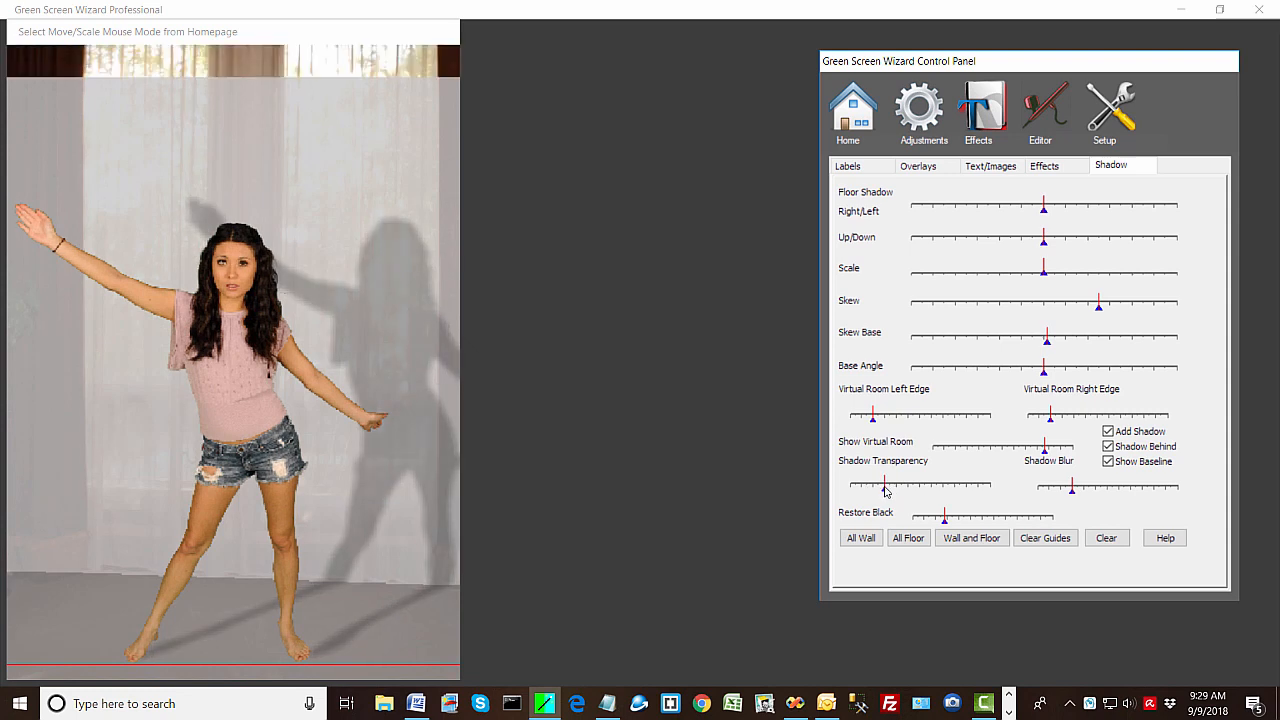
left_click_drag(885, 490, 903, 490)
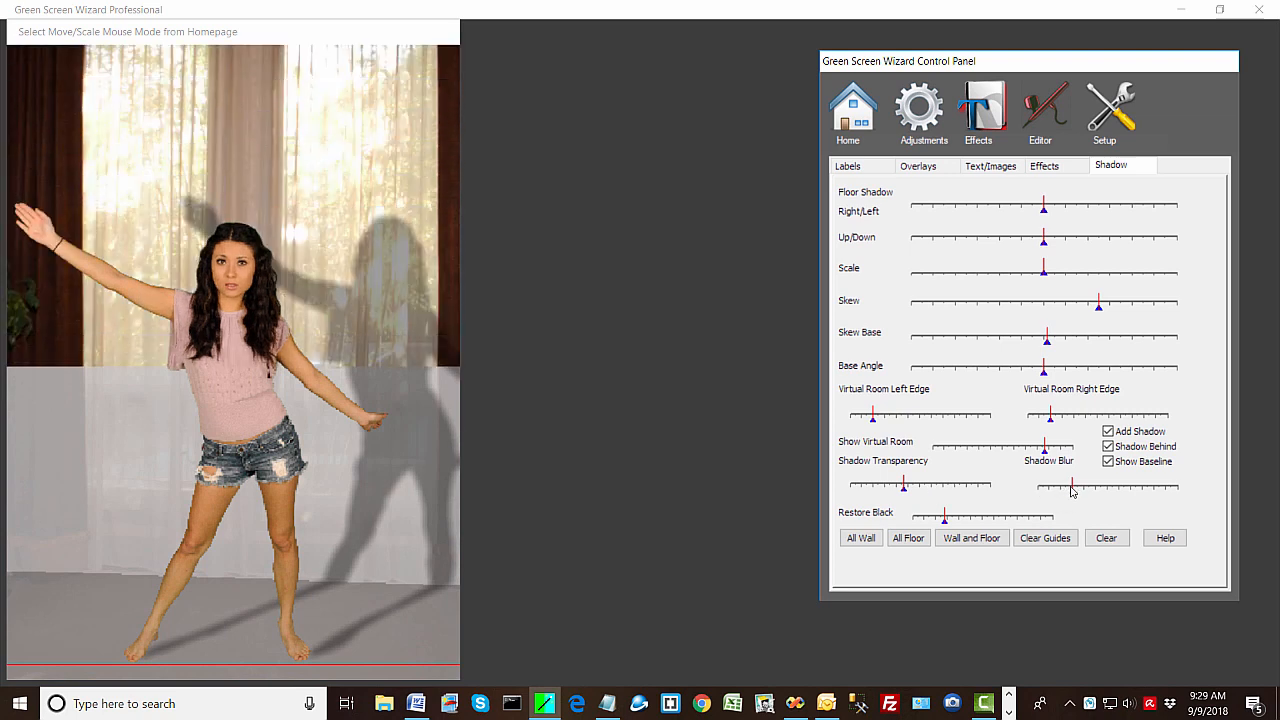
left_click_drag(1071, 490, 1147, 485)
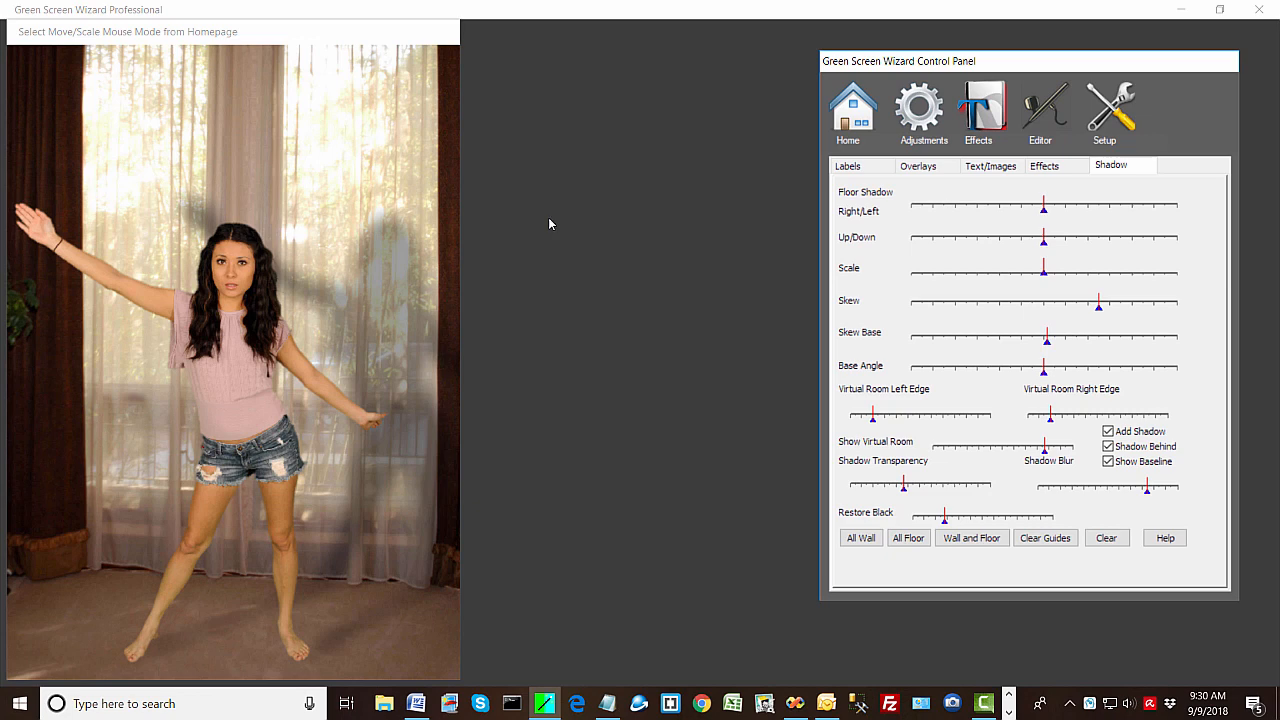
Load aaDarkBG.jpg from GSWDemoFiles as the new foreground image.
left_click(853, 128)
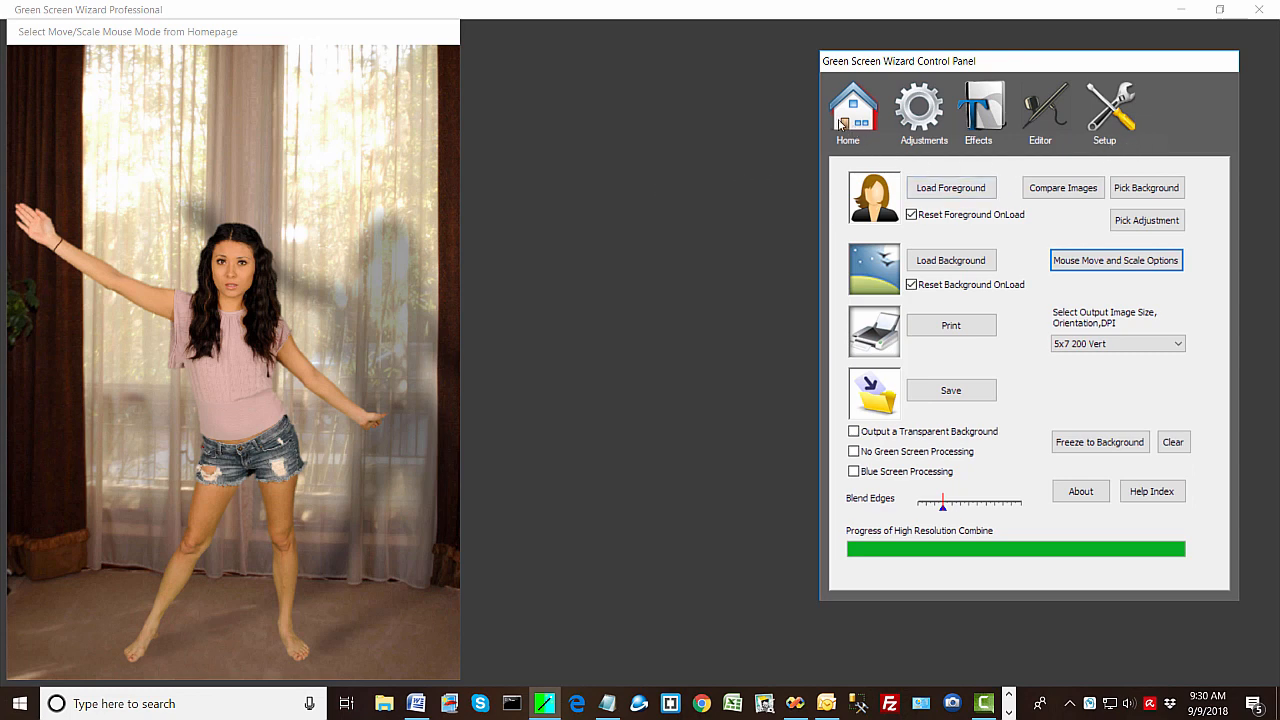
left_click(937, 191)
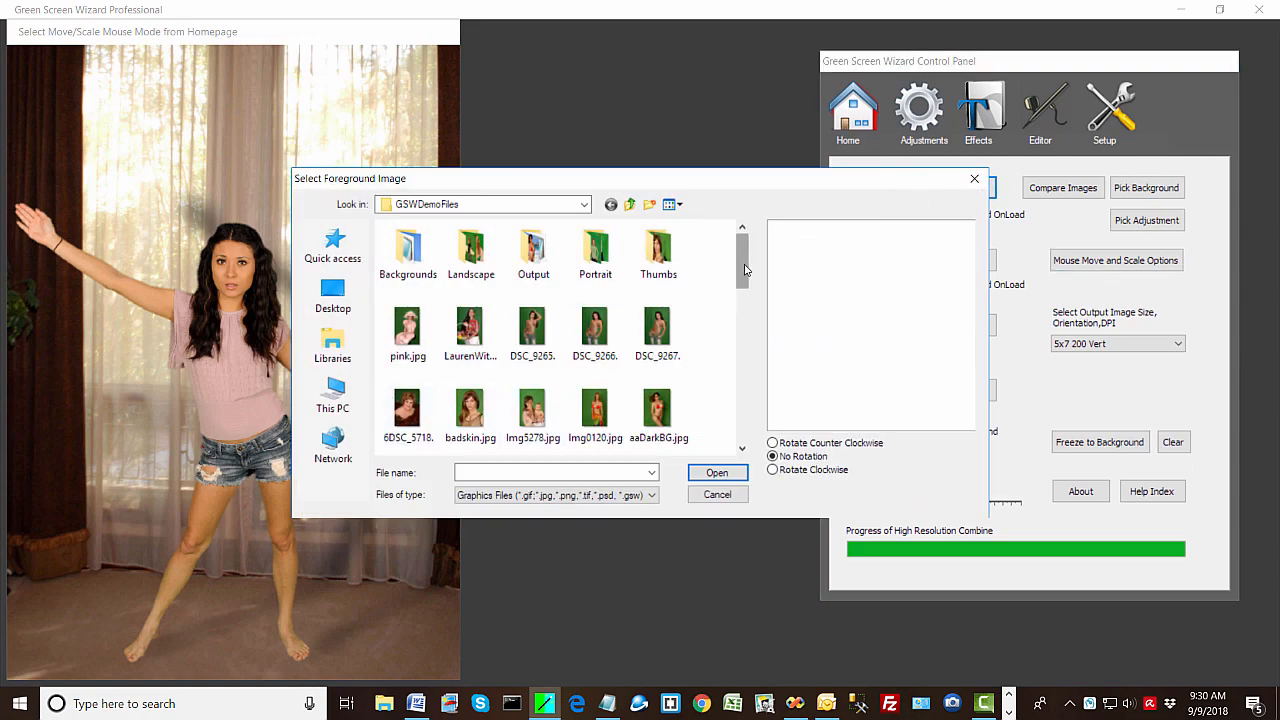
left_click_drag(745, 268, 743, 296)
left_click(659, 289)
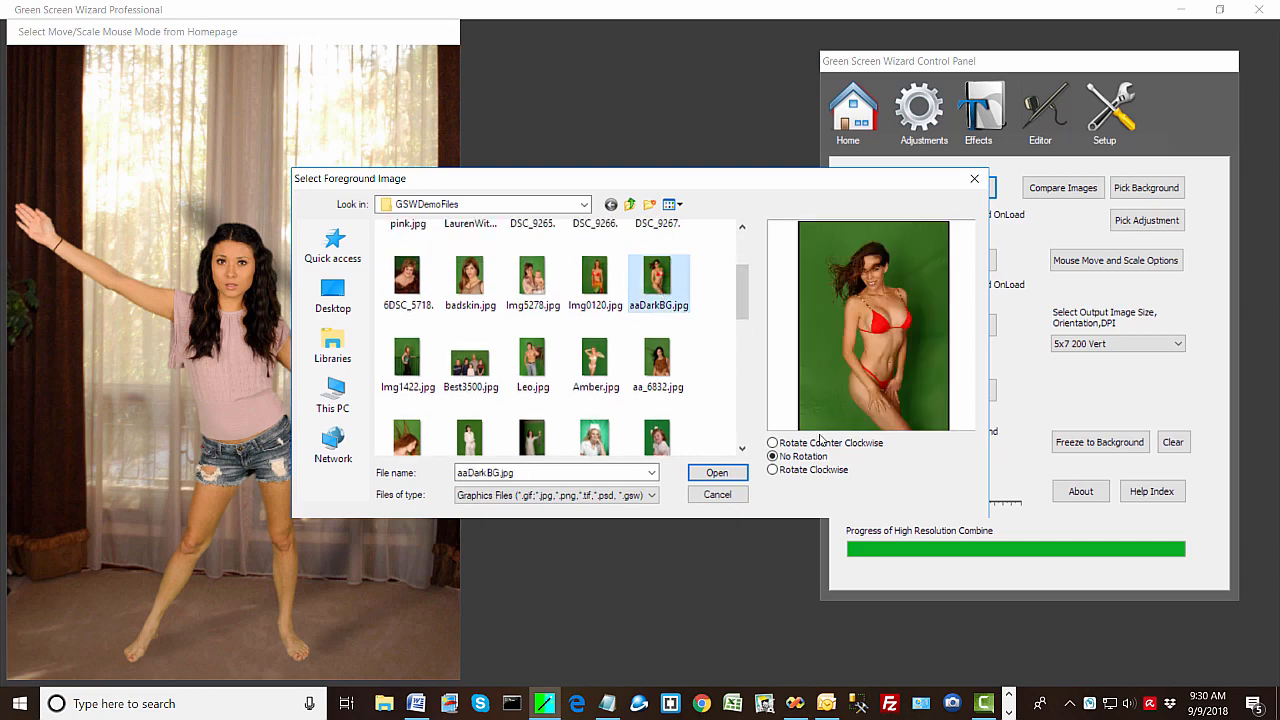
left_click(717, 473)
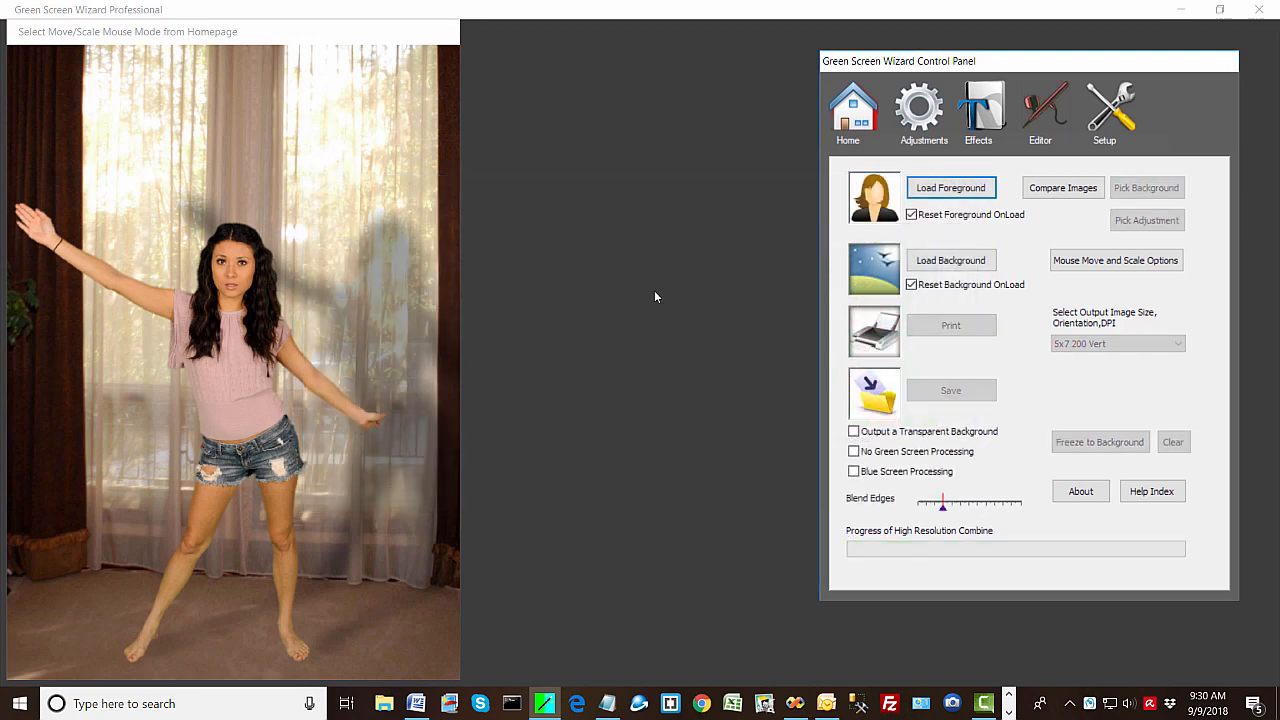
Load OceanLaJolla5x7.jpg from the Backgrounds folder as the new background image without rotation.
left_click(951, 260)
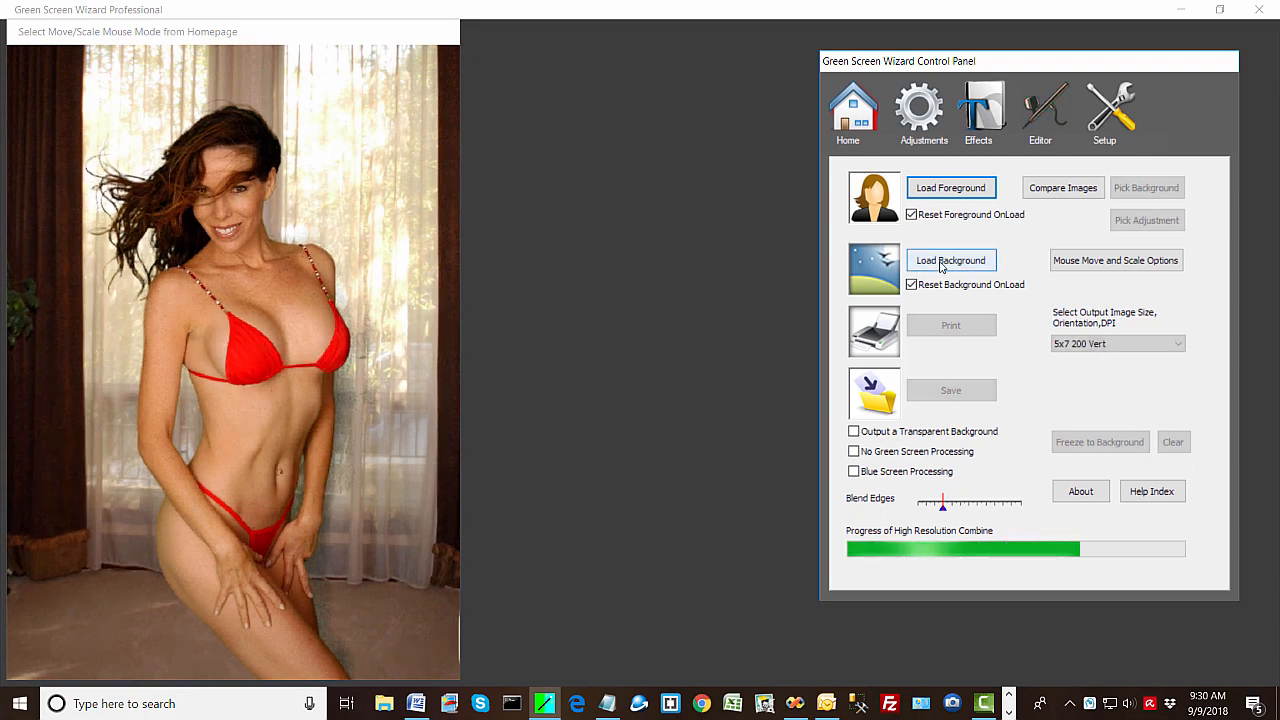
left_click_drag(740, 286, 744, 362)
left_click(657, 290)
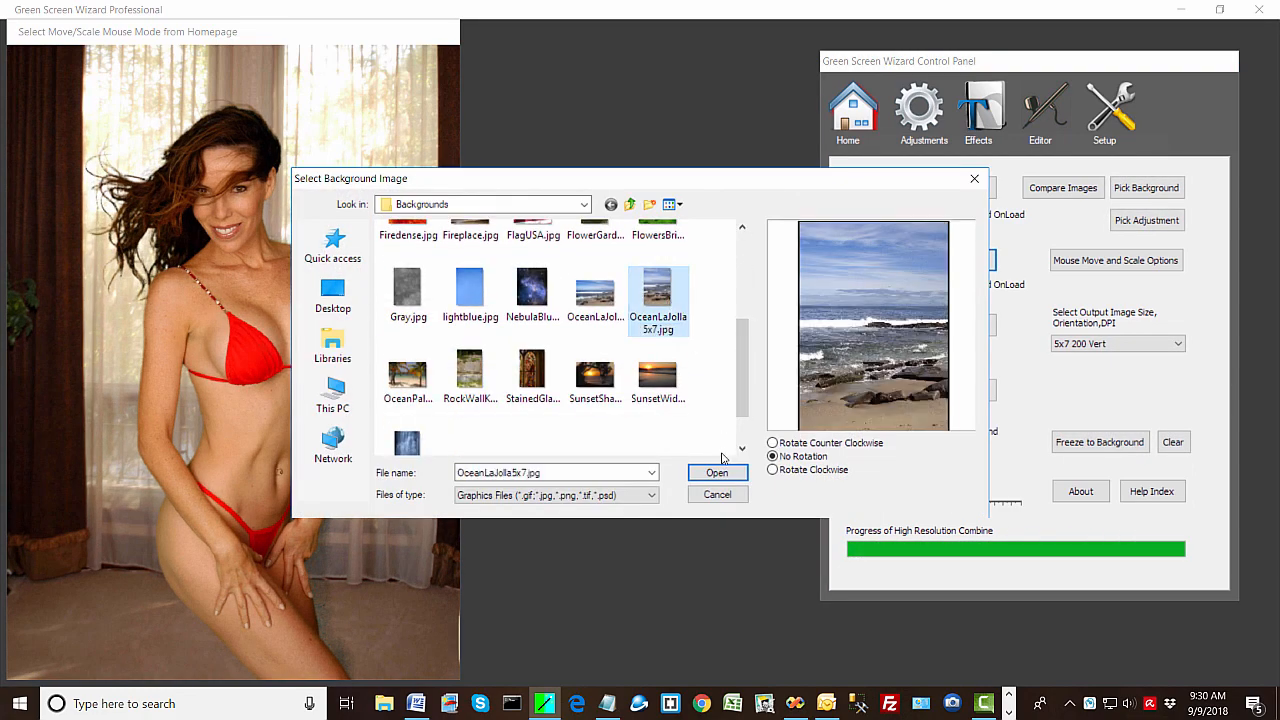
left_click(717, 473)
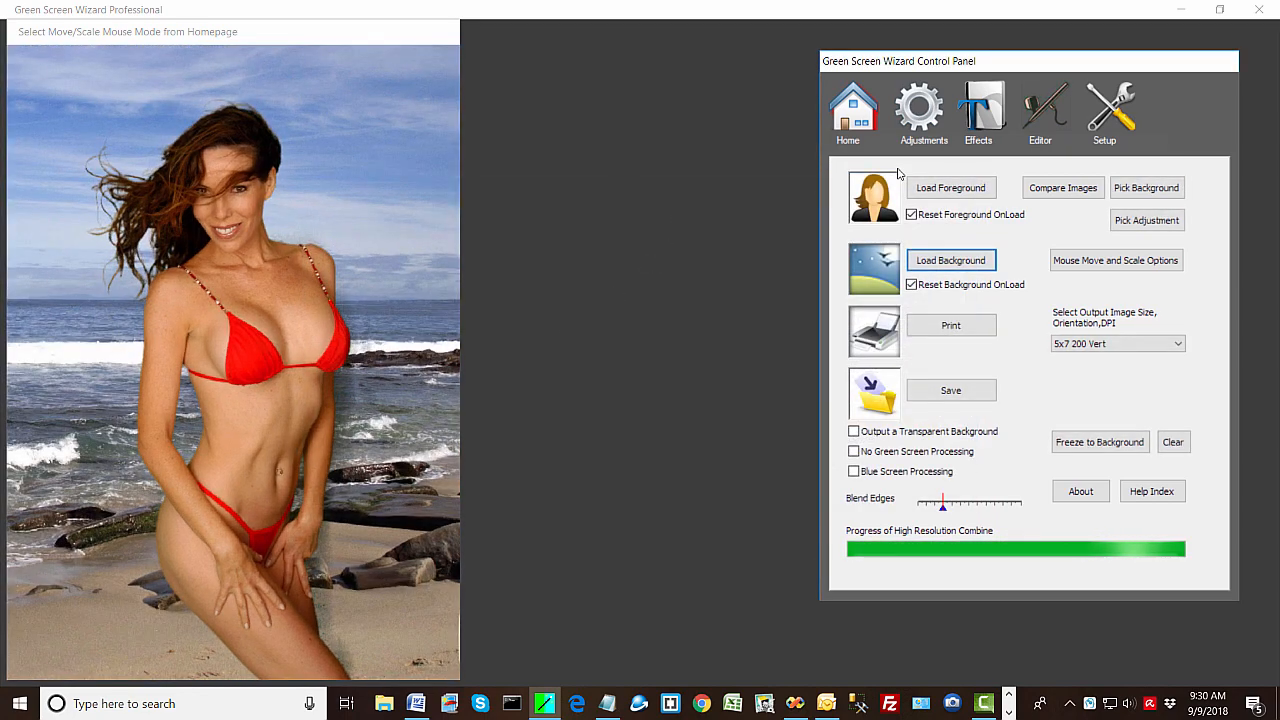
In the Combine adjustments, try Black hair color but return to Brown, and raise the background screen shadow setting through Dark to Very Dark Shadows.
left_click(932, 130)
left_click(1195, 172)
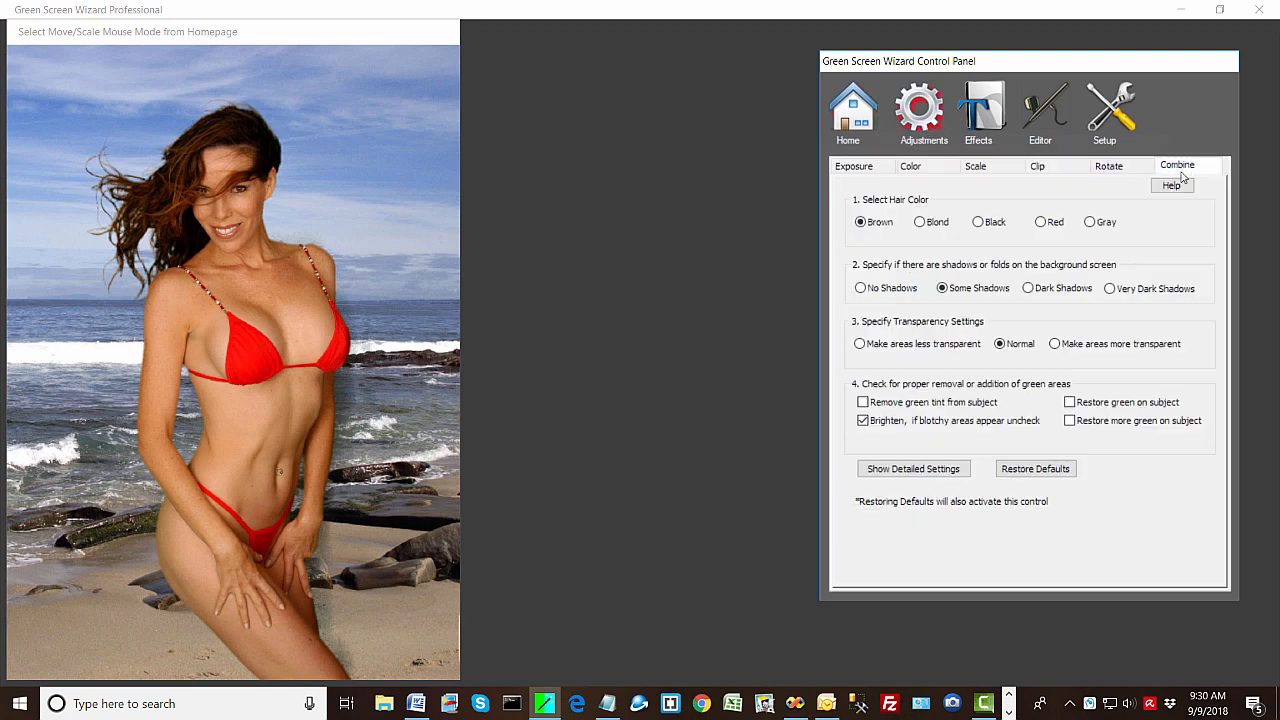
left_click(980, 222)
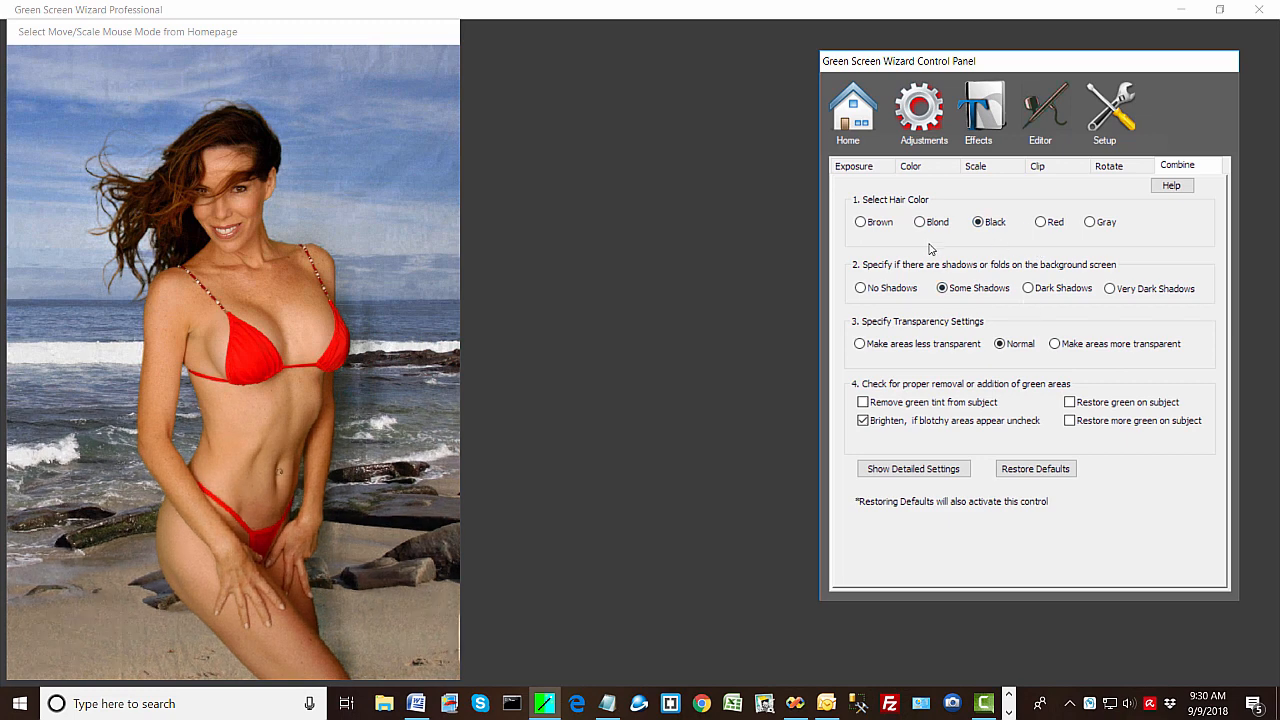
left_click(859, 223)
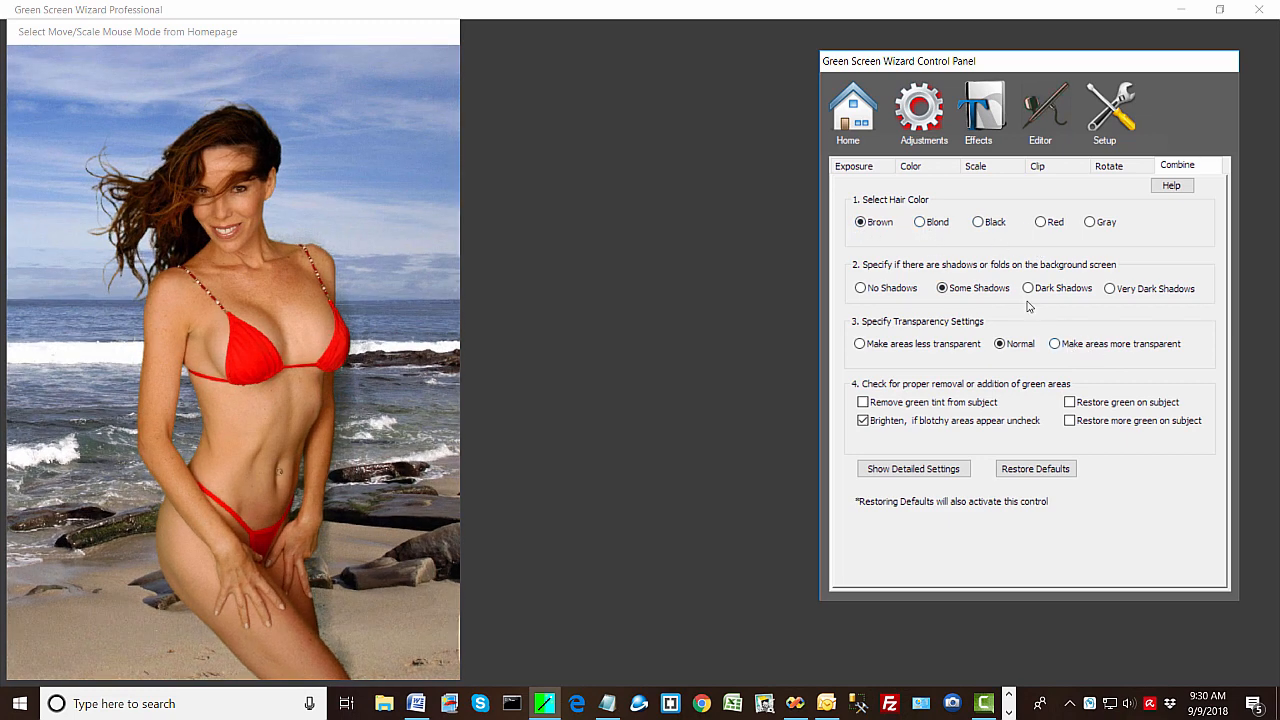
left_click(862, 289)
left_click(1029, 289)
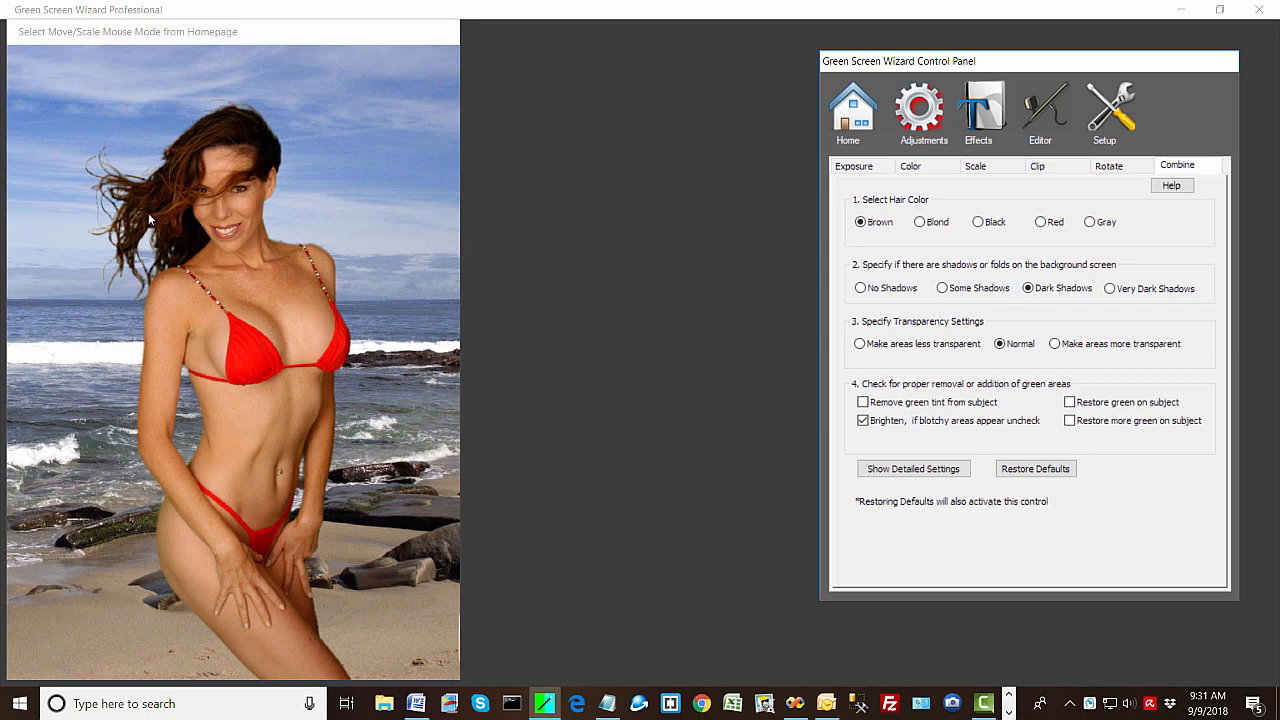
left_click(1114, 292)
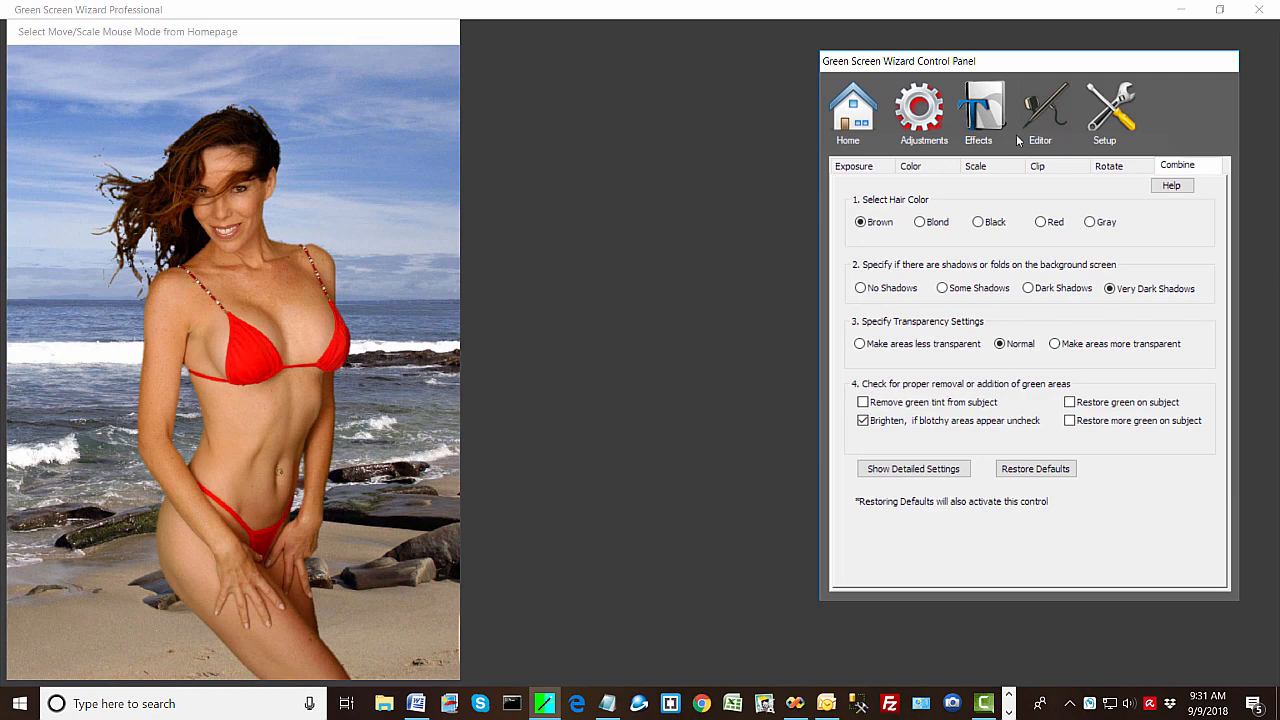
In the airbrush editor, sample the model's dark brown hair color and paint the windblown strands with the Restore Hair brush.
left_click(1043, 115)
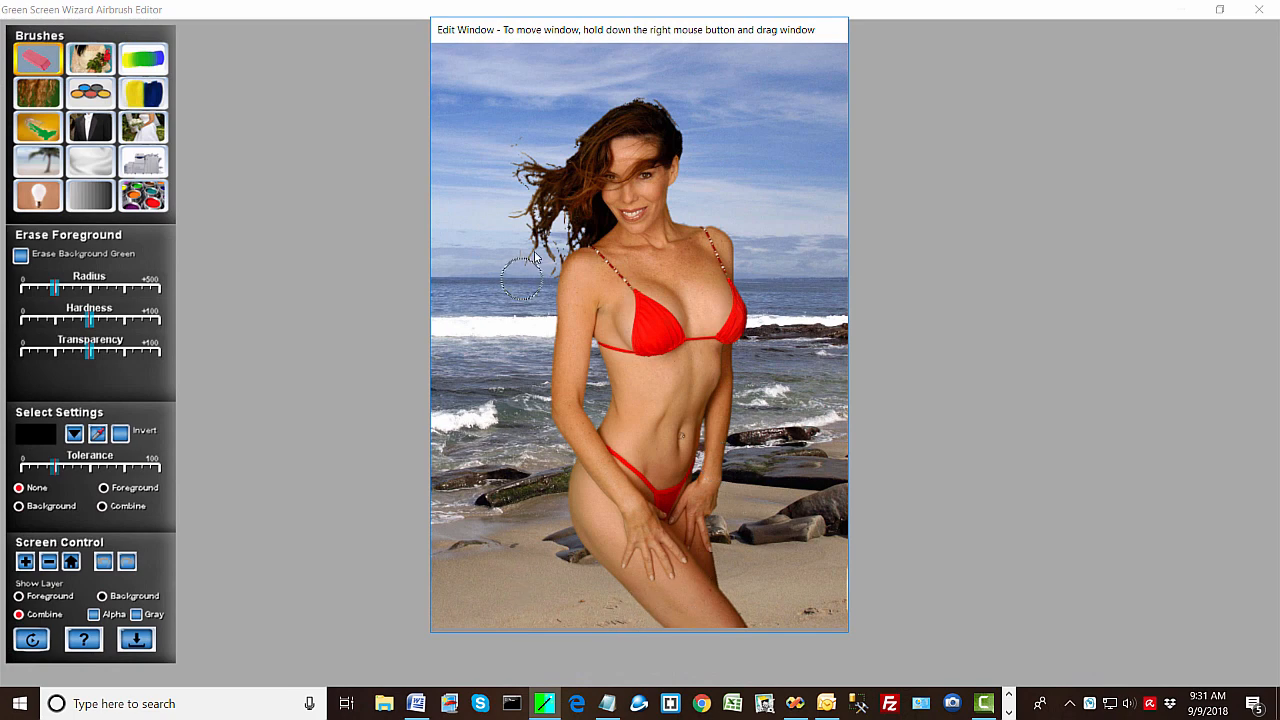
left_click(36, 91)
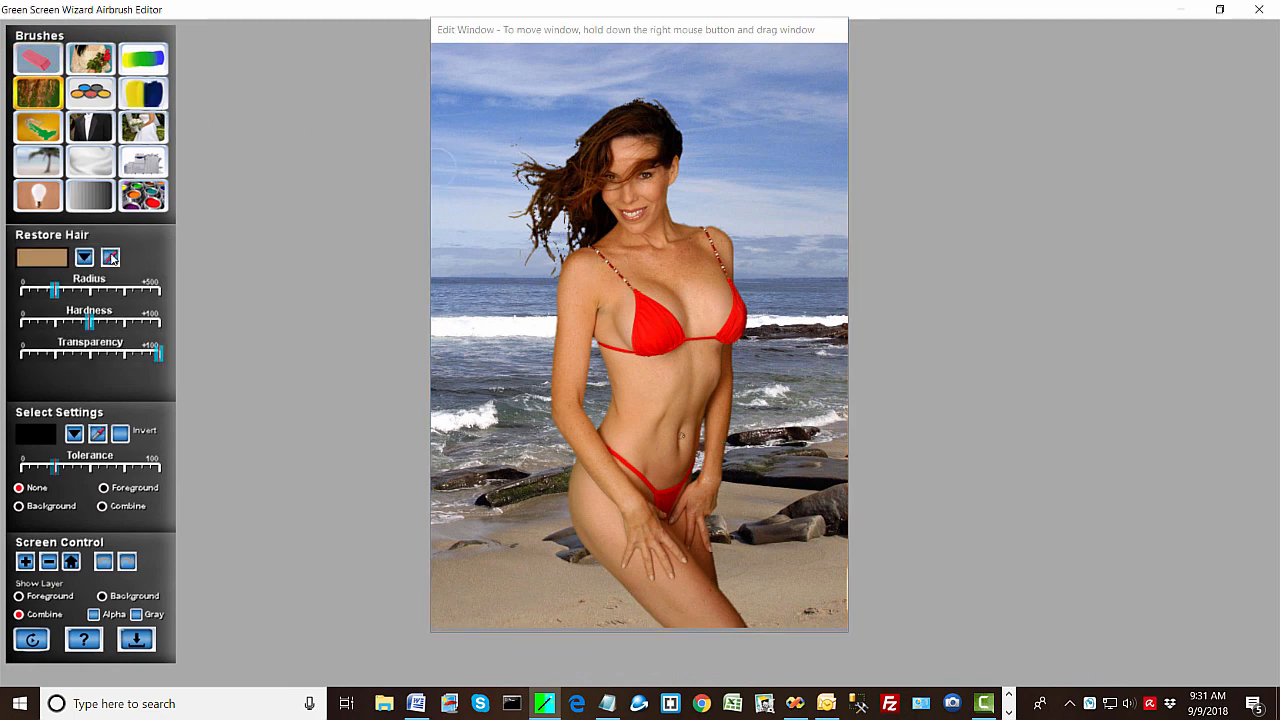
left_click(548, 200)
mouse_move(532, 190)
left_mouse_down()
mouse_move(517, 152)
mouse_move(513, 172)
mouse_move(545, 222)
mouse_move(574, 230)
mouse_move(522, 255)
mouse_move(538, 272)
mouse_move(513, 200)
mouse_move(570, 137)
mouse_move(642, 108)
mouse_move(686, 112)
mouse_move(513, 163)
mouse_move(518, 238)
mouse_move(550, 262)
mouse_move(534, 230)
left_mouse_up()
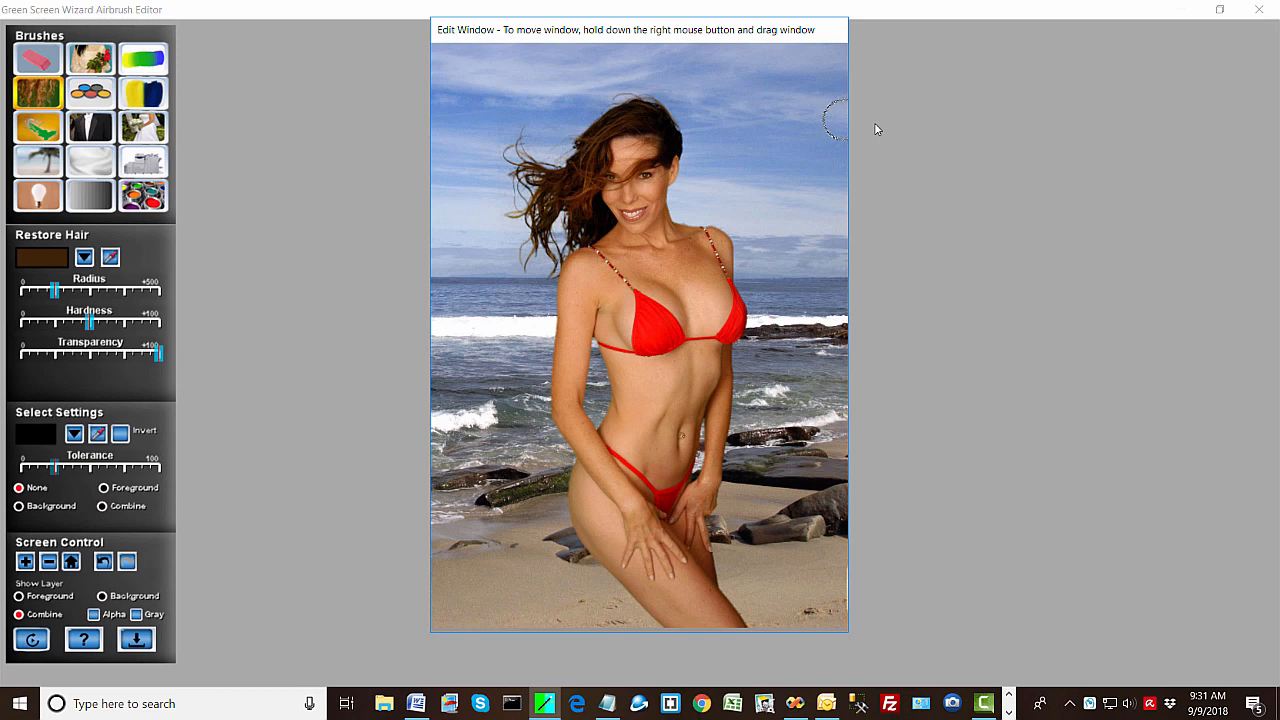